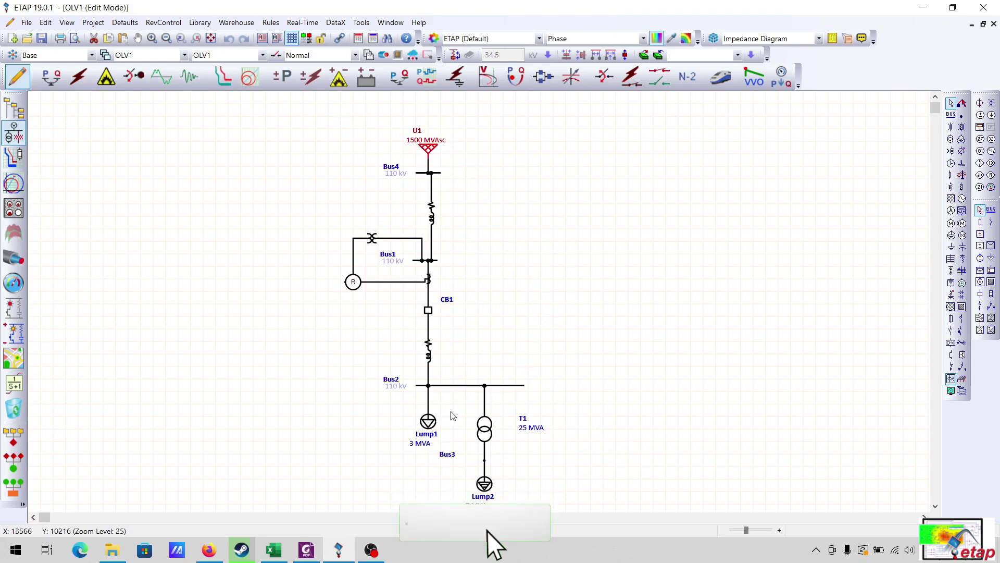
# Examine the one-line diagram's loads, lines, breaker, current and potential transformers, and the multi-function relay with its connections.
pyautogui.click(428, 420)
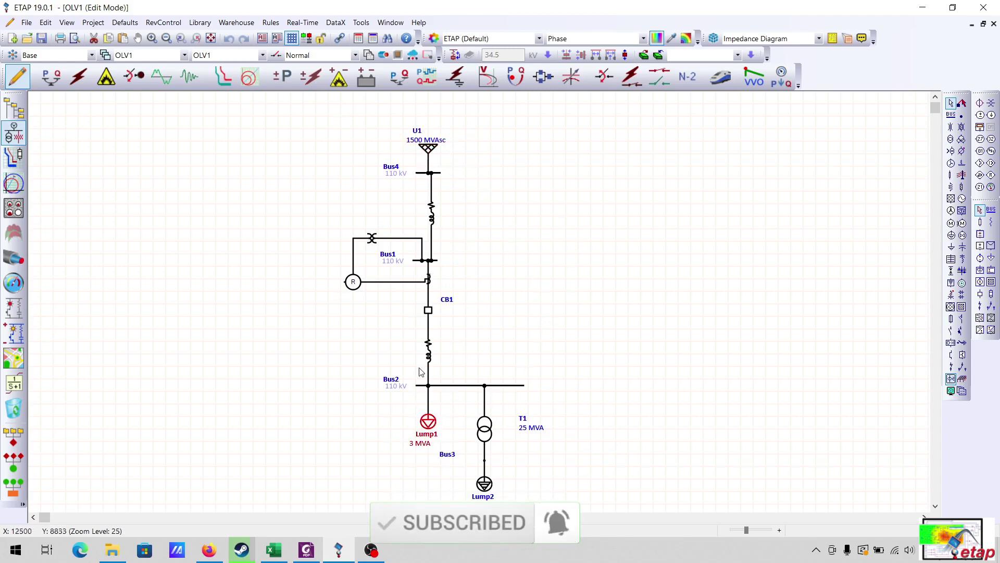
pyautogui.click(429, 355)
pyautogui.click(430, 217)
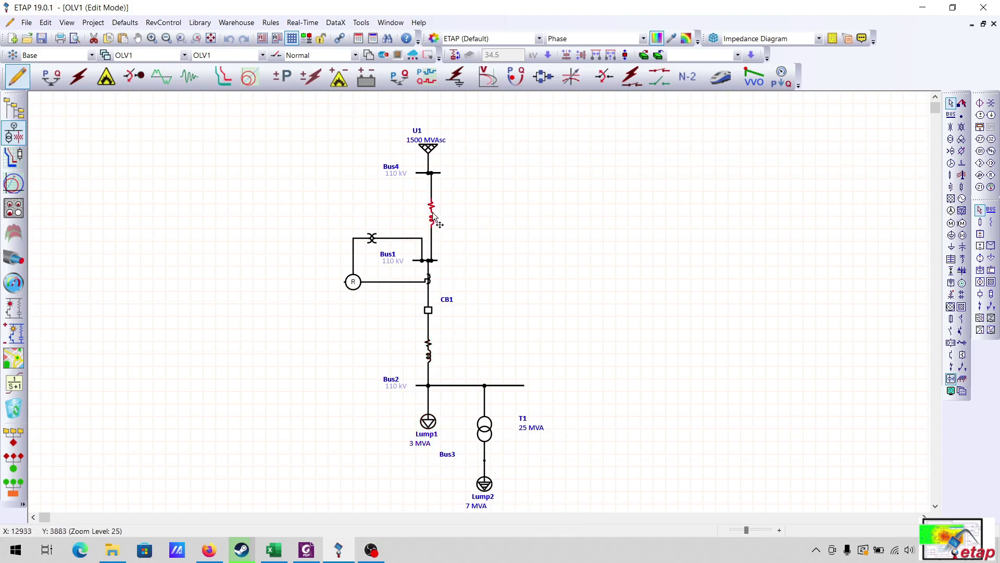
pyautogui.click(354, 282)
pyautogui.click(428, 313)
pyautogui.click(352, 282)
pyautogui.click(464, 294)
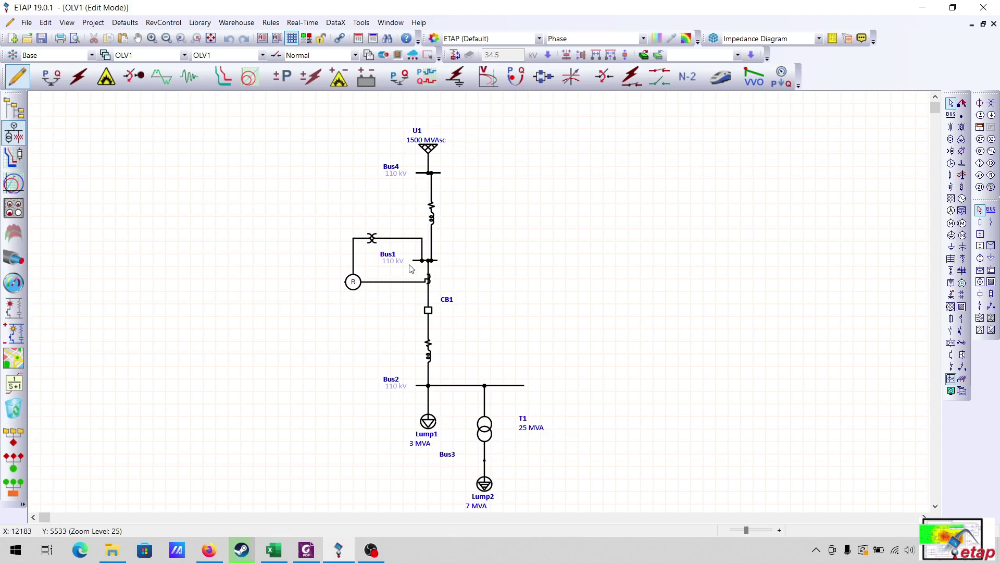
pyautogui.click(373, 240)
pyautogui.click(430, 282)
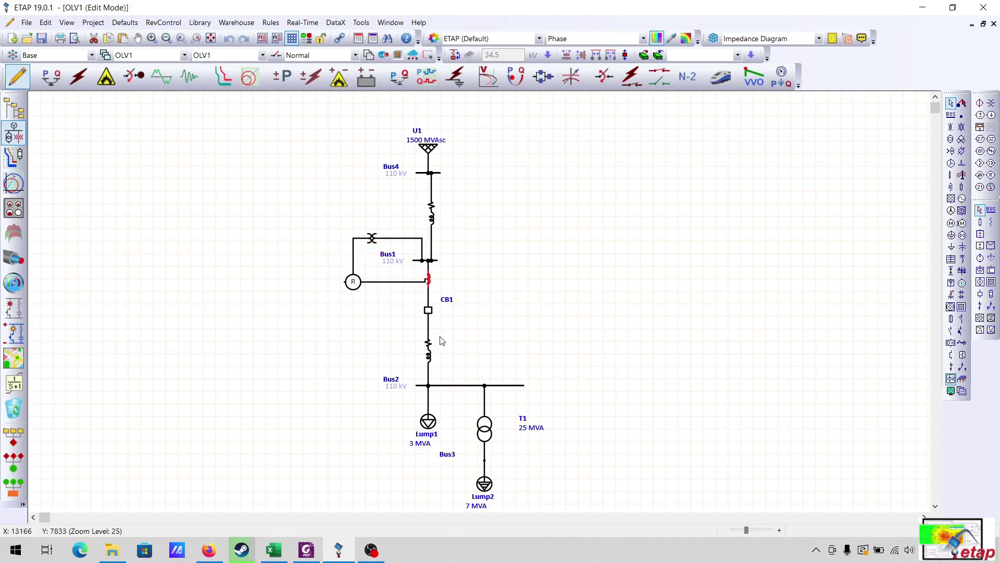
pyautogui.click(354, 286)
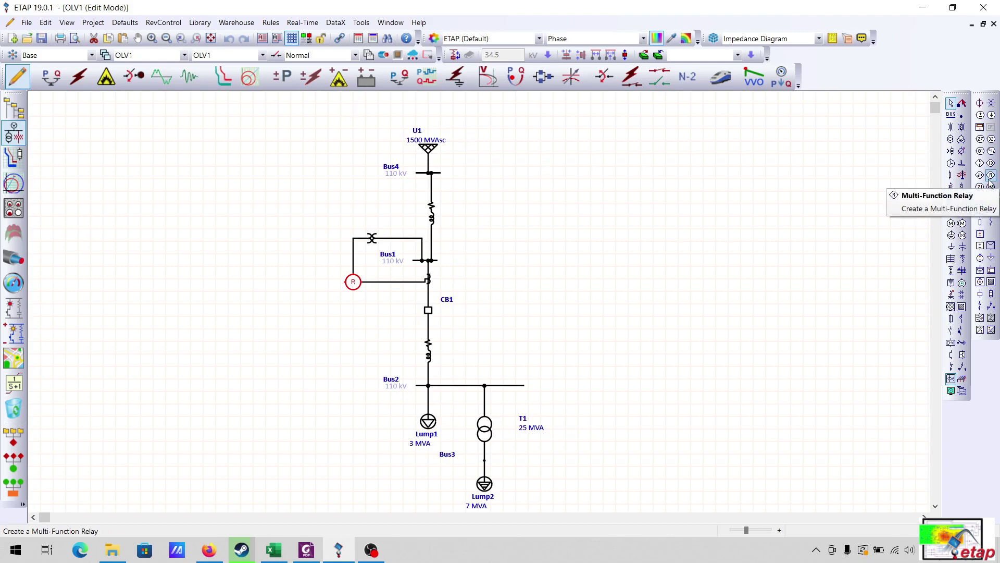
# Review the primary and secondary current ratings of current transformer CT1.
pyautogui.click(434, 288)
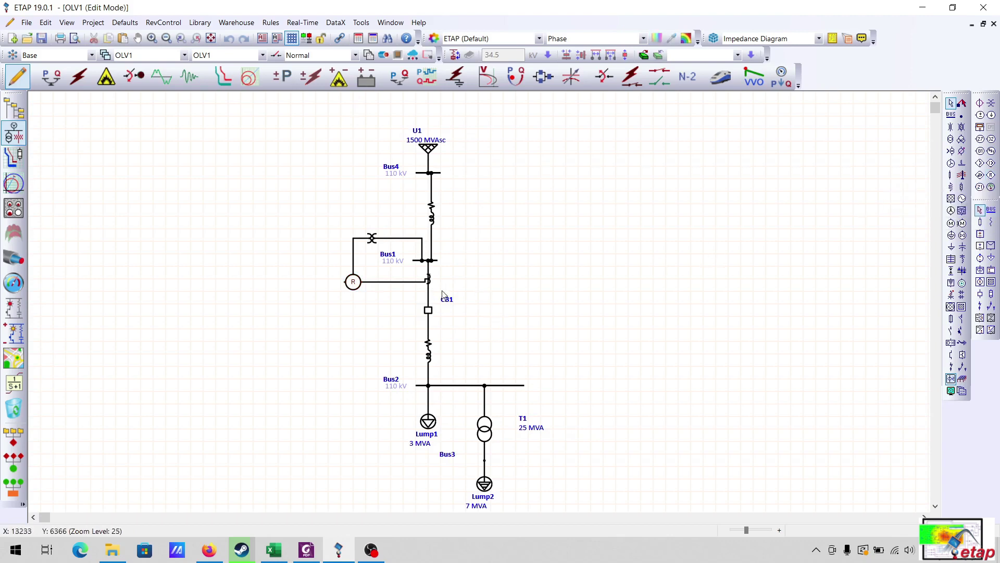
pyautogui.doubleClick(432, 284)
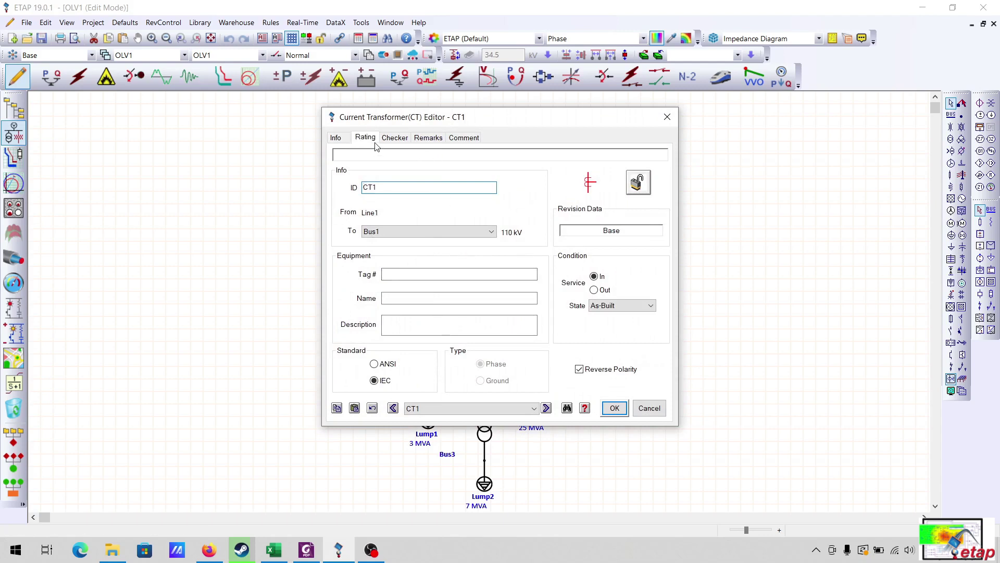
pyautogui.click(366, 137)
pyautogui.click(407, 211)
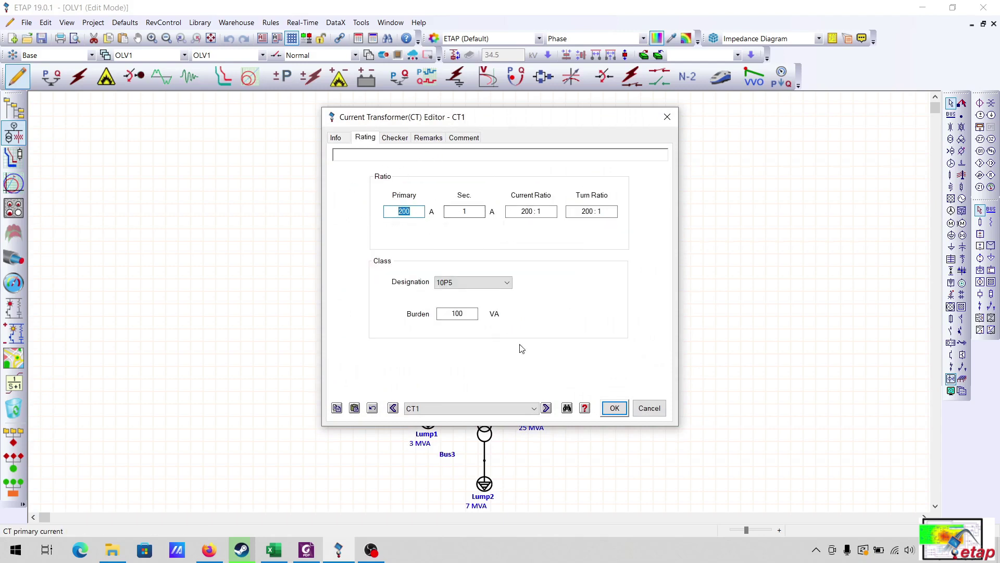
pyautogui.click(616, 409)
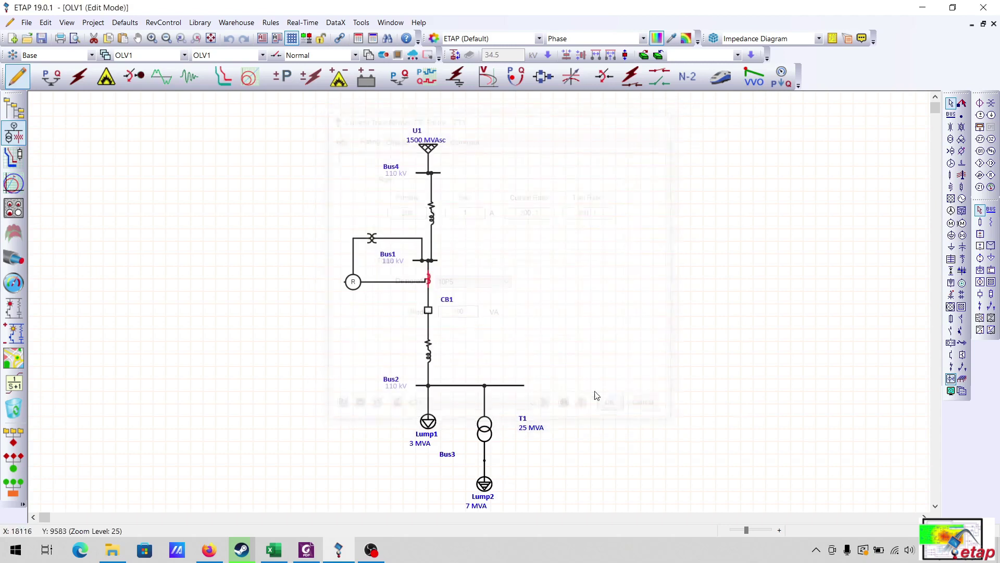
# Review the primary and secondary voltage ratings of potential transformer PT1.
pyautogui.click(370, 240)
pyautogui.doubleClick(371, 239)
pyautogui.click(361, 113)
pyautogui.click(442, 174)
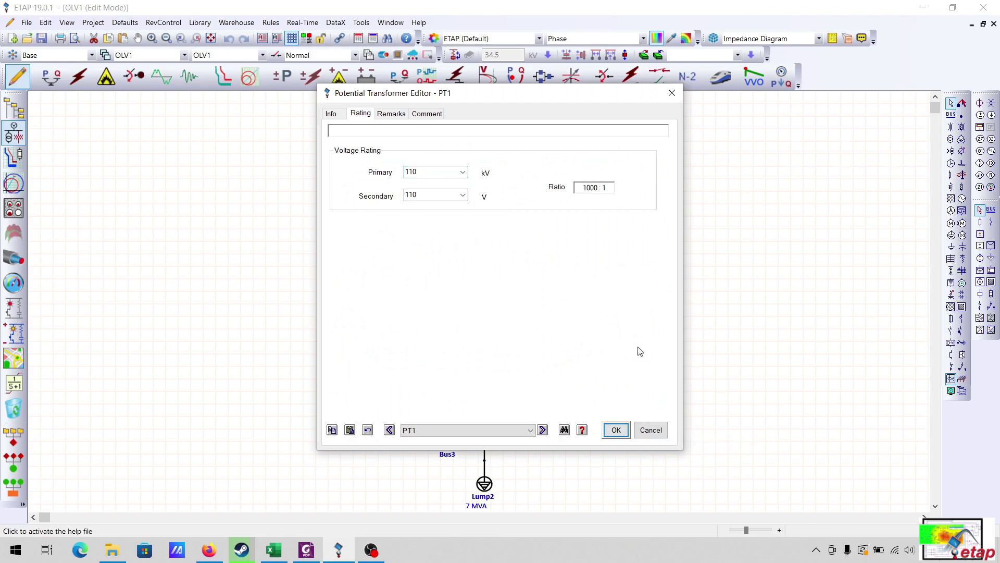
pyautogui.click(616, 430)
pyautogui.click(312, 224)
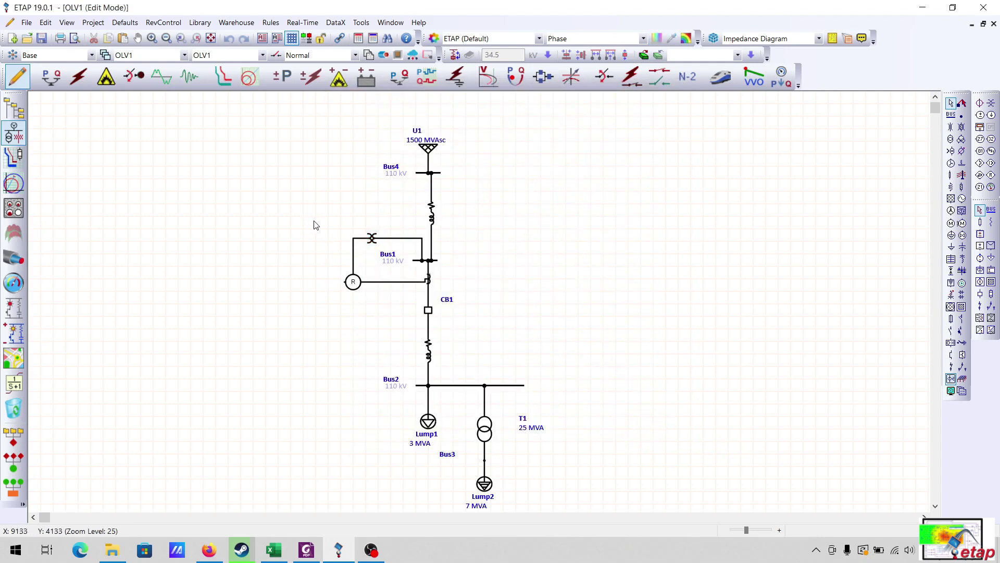
# Run a load flow analysis on the network and check the results at Bus2.
pyautogui.click(52, 84)
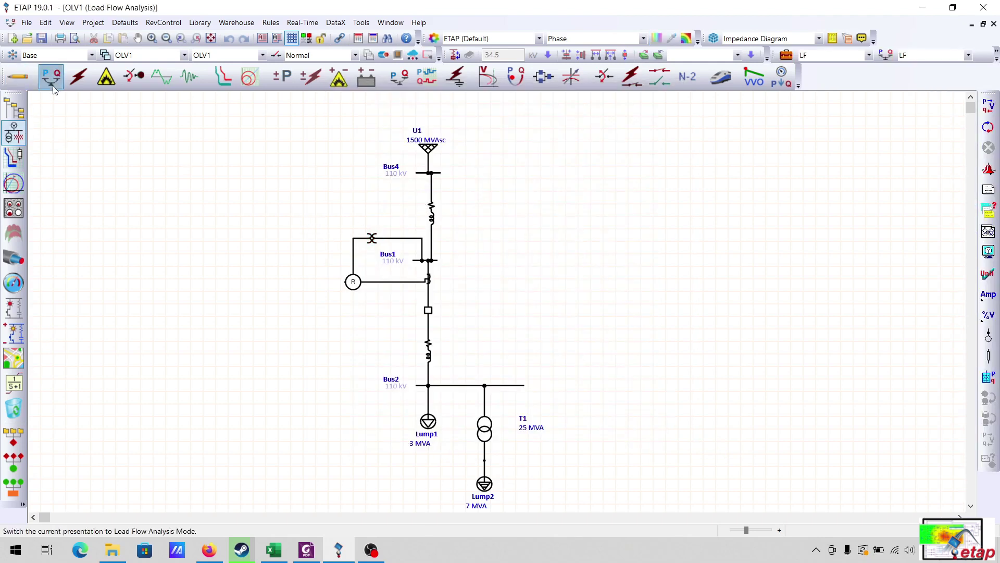
pyautogui.click(988, 106)
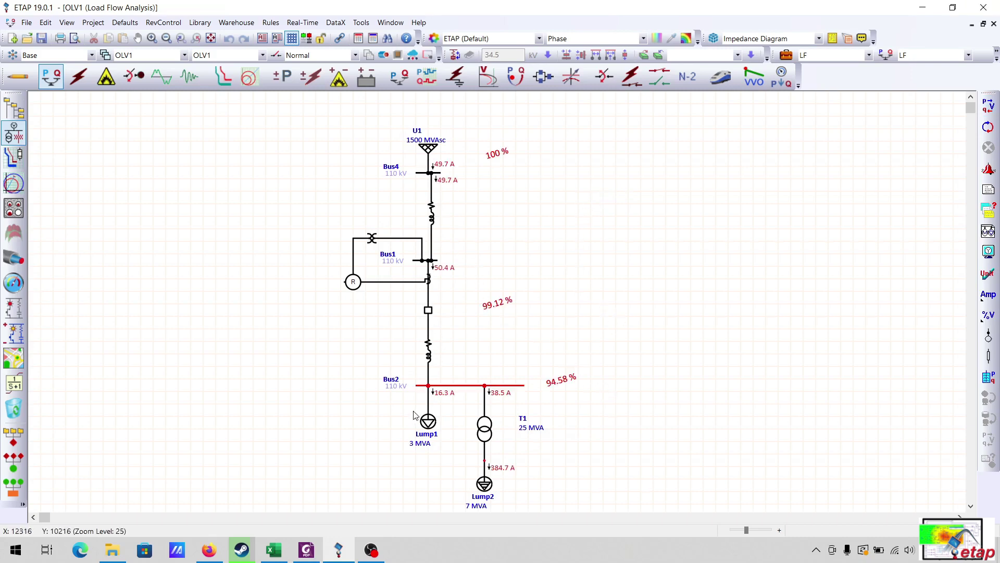
pyautogui.click(480, 388)
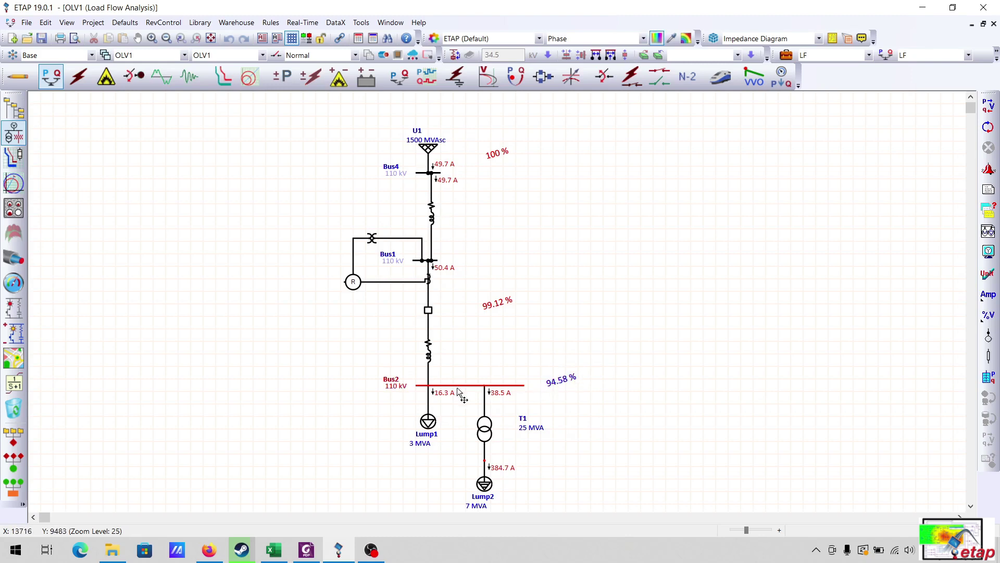
pyautogui.click(515, 347)
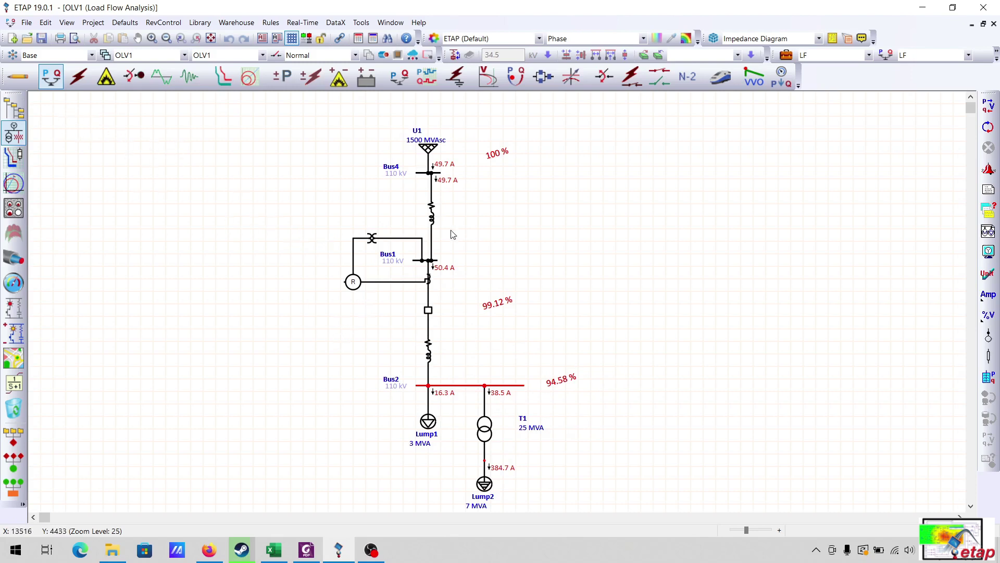
# Open the distance settings of multi-function relay Relay1 and assign the Schneider Electric P441 model from the relay library.
pyautogui.click(353, 283)
pyautogui.doubleClick(353, 282)
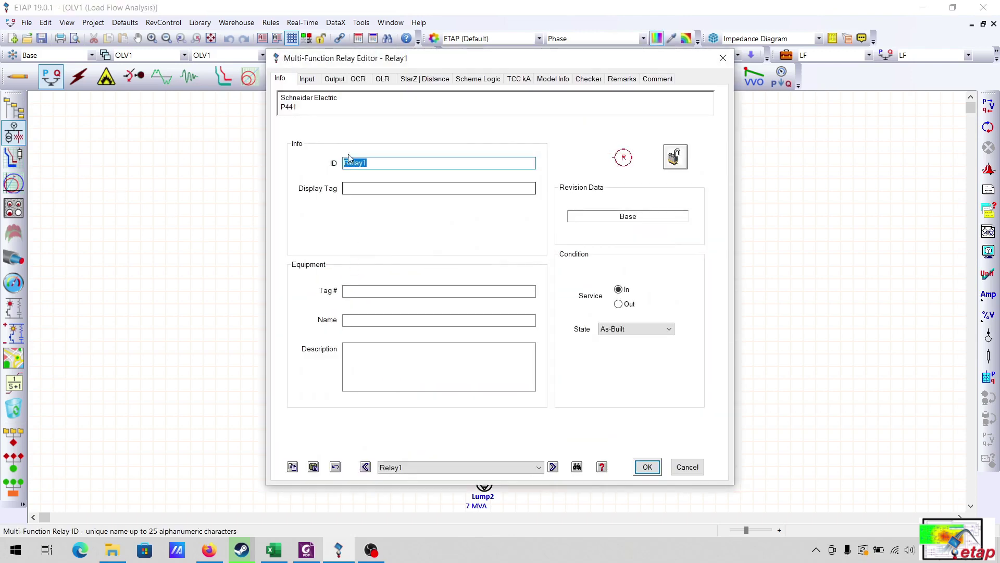
pyautogui.moveTo(353, 62); pyautogui.dragTo(517, 56)
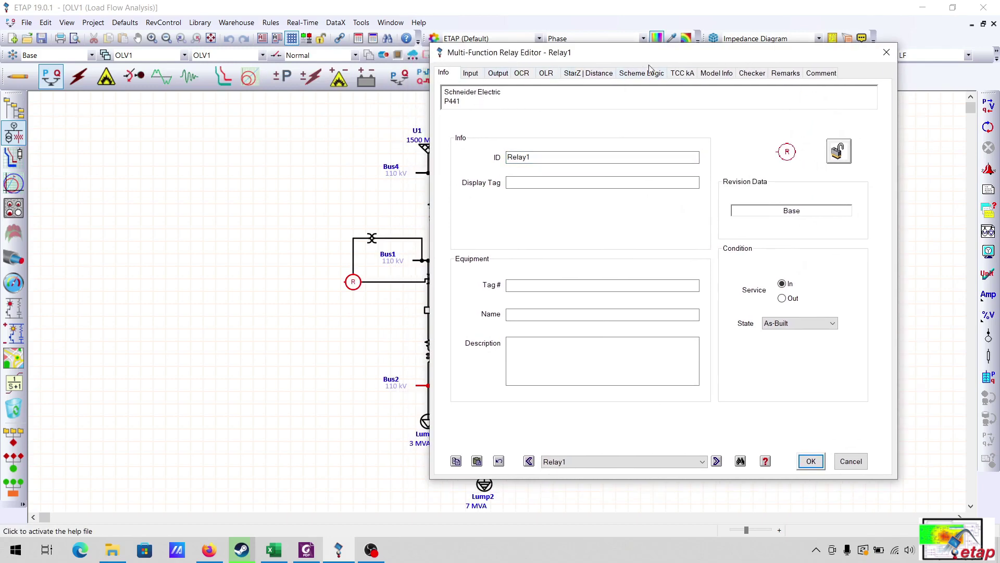
pyautogui.click(588, 74)
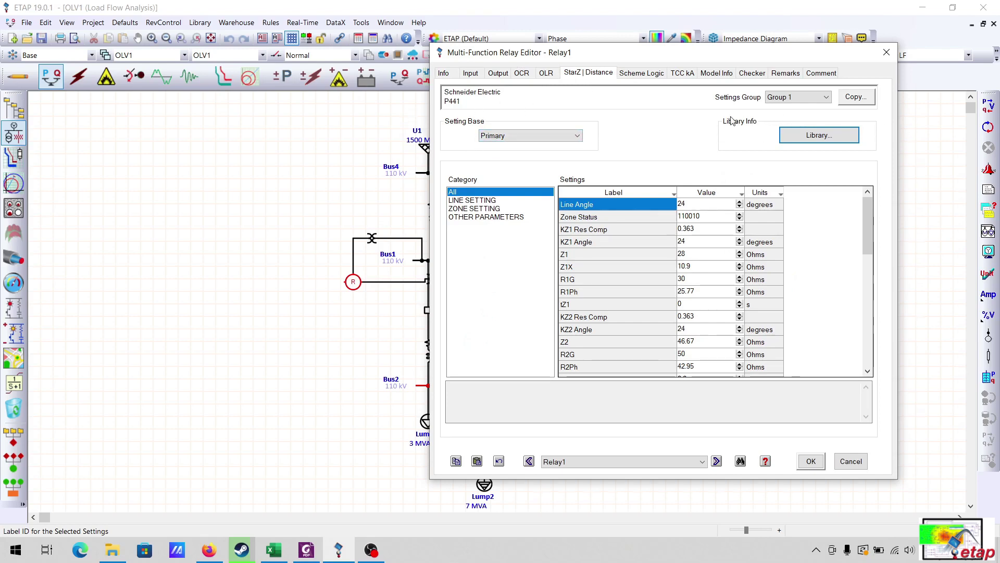
pyautogui.click(845, 137)
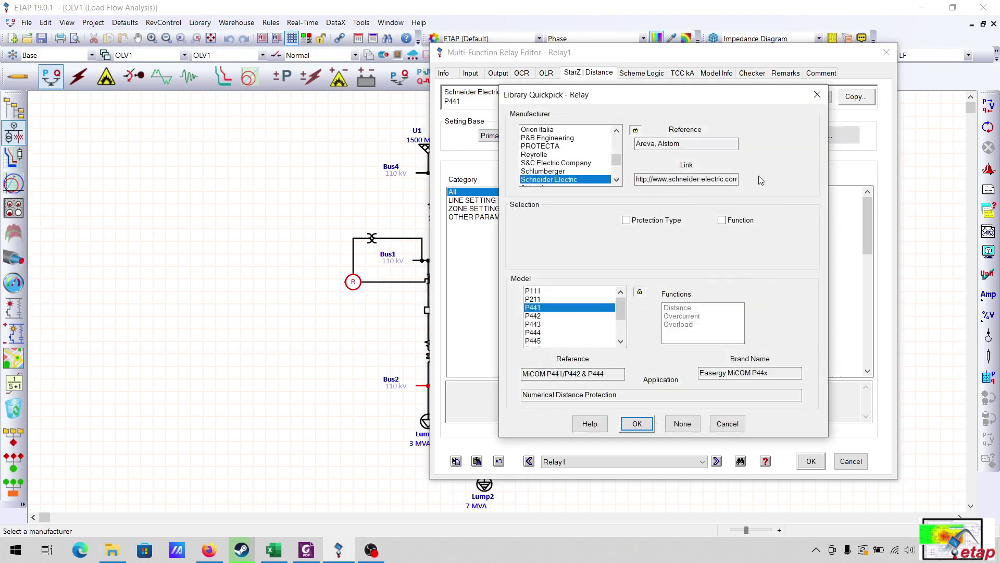
pyautogui.click(616, 180)
pyautogui.click(616, 180)
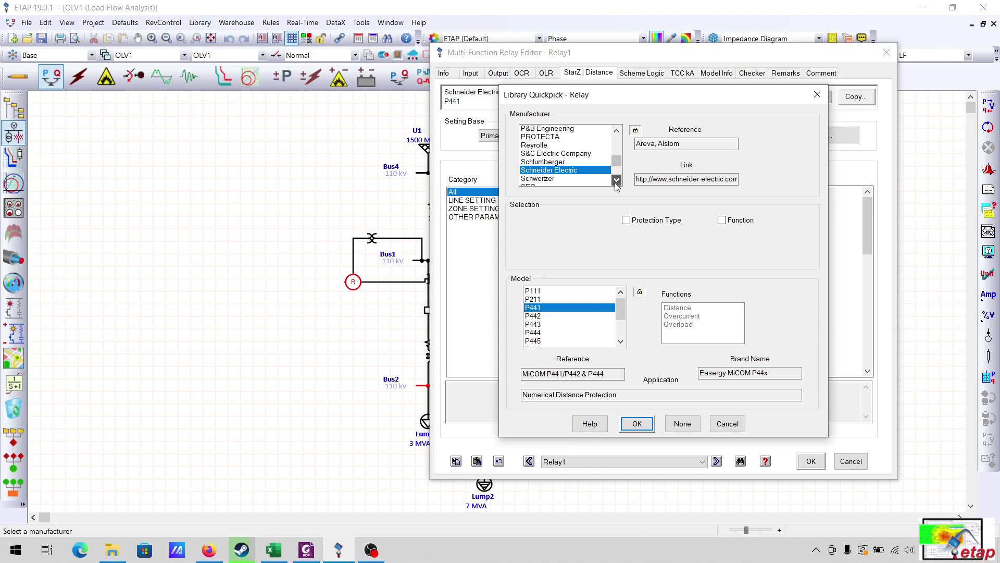
pyautogui.click(617, 179)
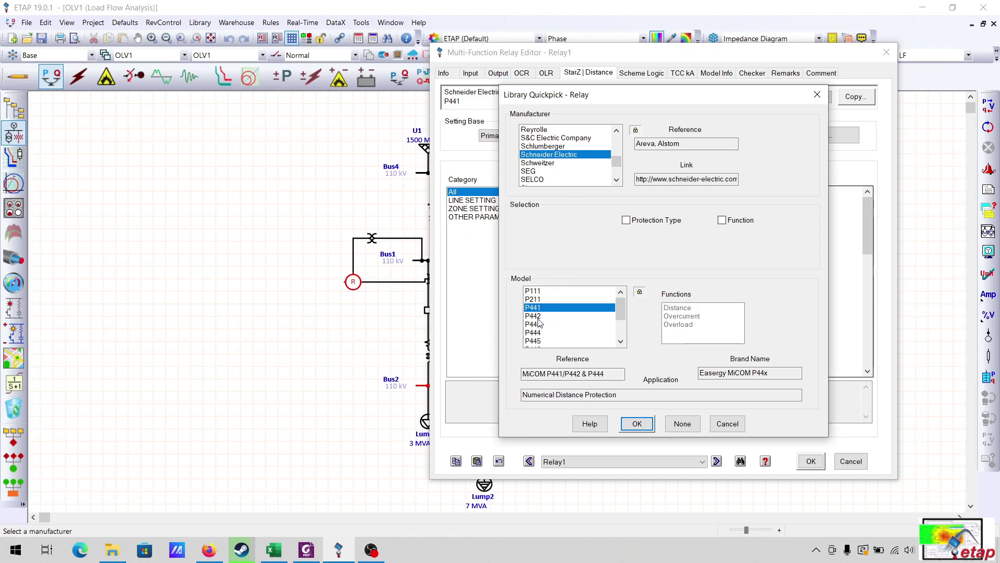
pyautogui.scroll(-1, 548, 321)
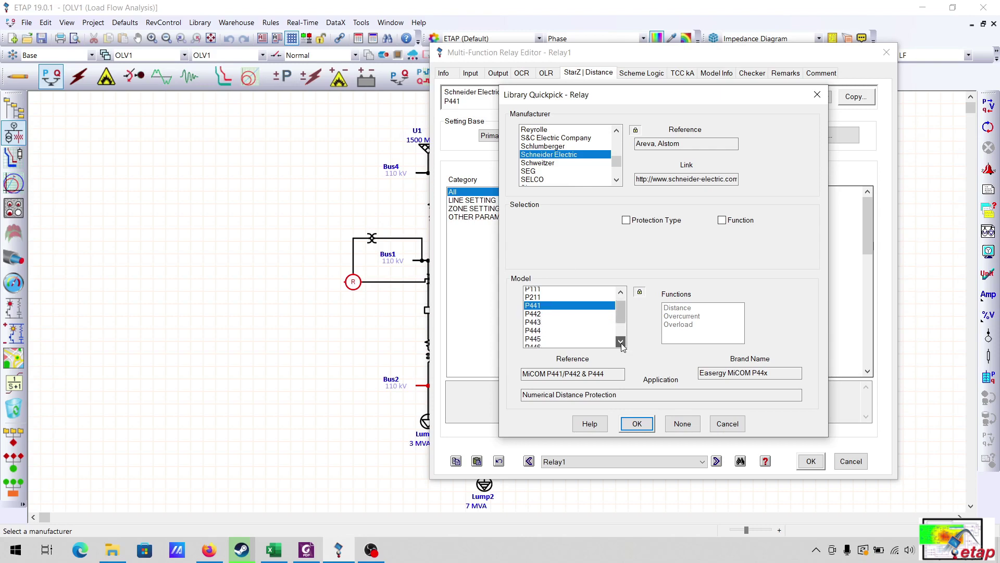
pyautogui.click(549, 309)
pyautogui.click(564, 302)
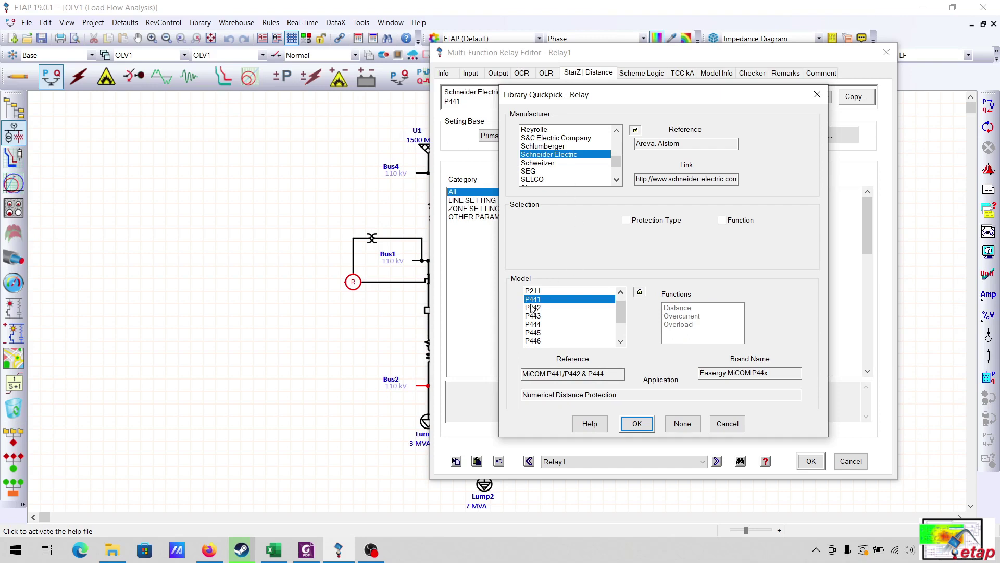
pyautogui.click(637, 423)
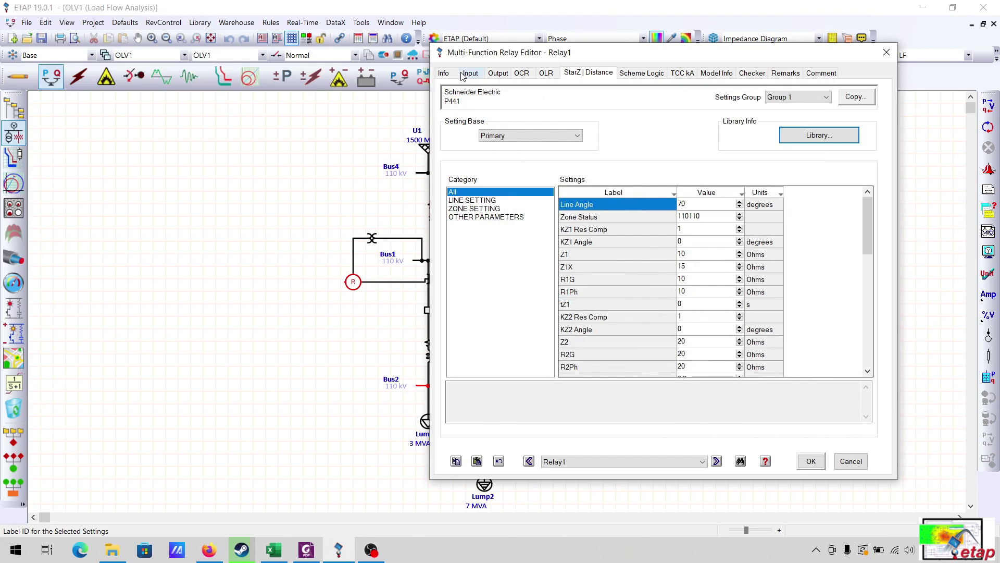
# Review the relay's general information and the transformers assigned to its current and voltage inputs.
pyautogui.click(444, 74)
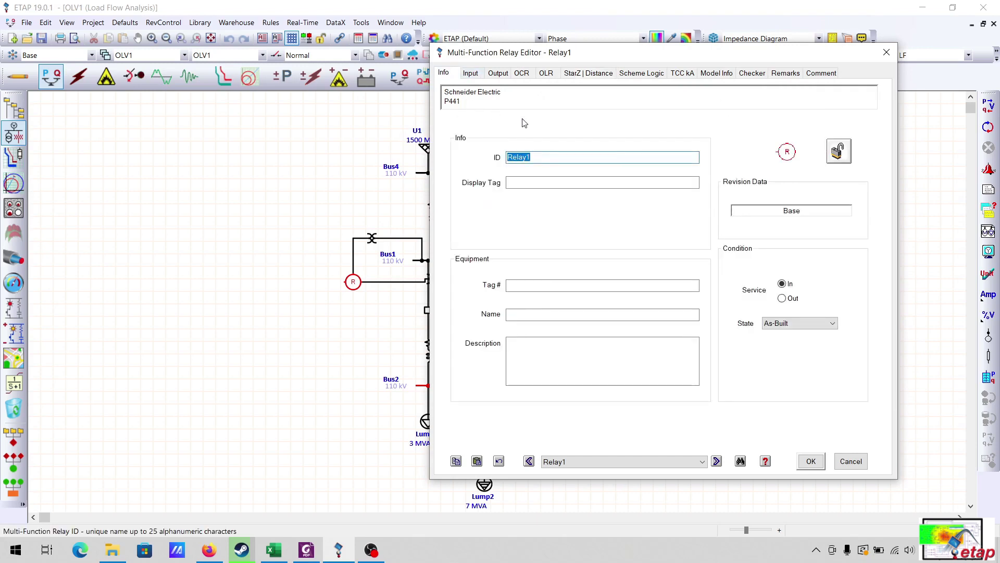
pyautogui.click(471, 73)
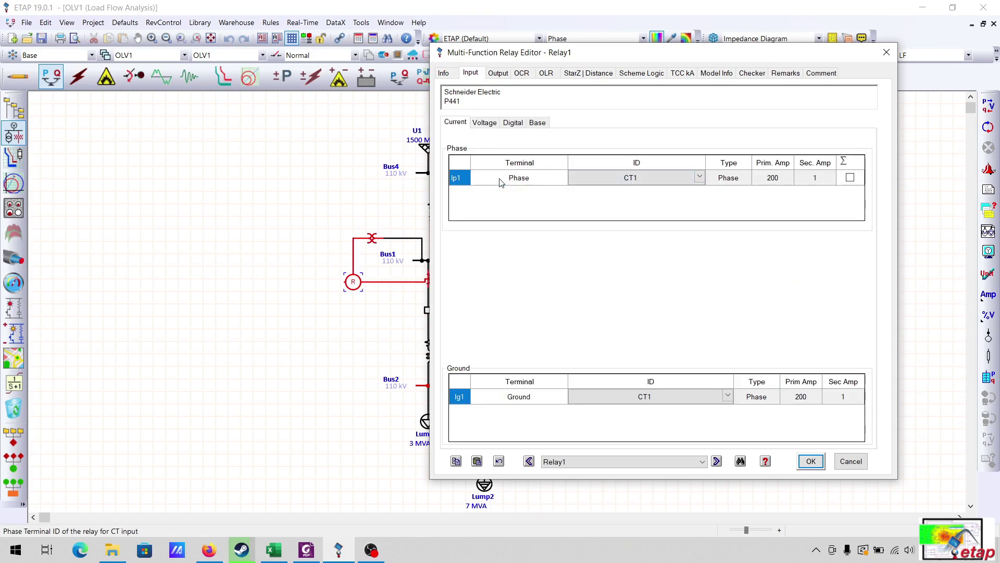
pyautogui.click(766, 180)
pyautogui.click(830, 181)
pyautogui.click(782, 181)
pyautogui.click(818, 178)
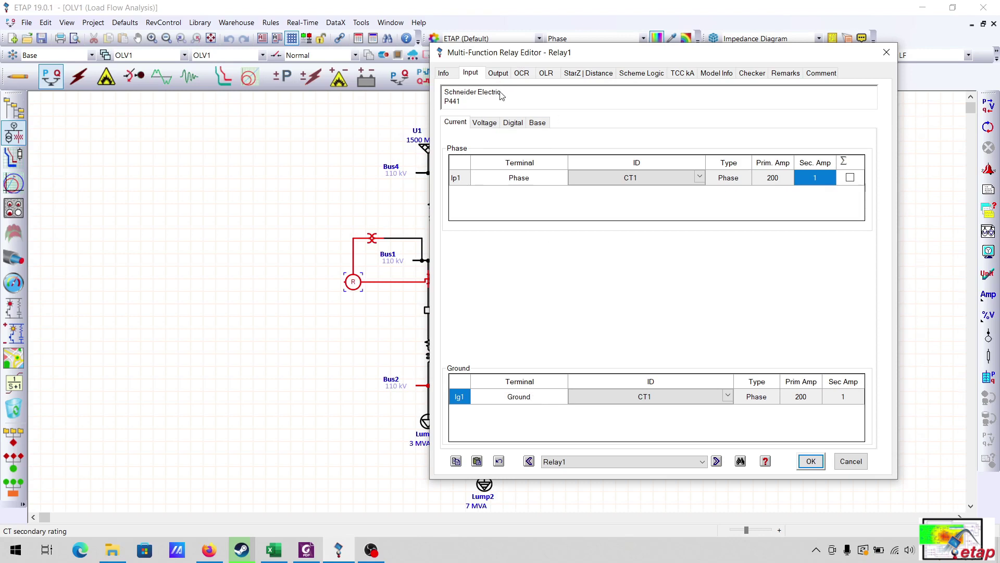
pyautogui.click(485, 123)
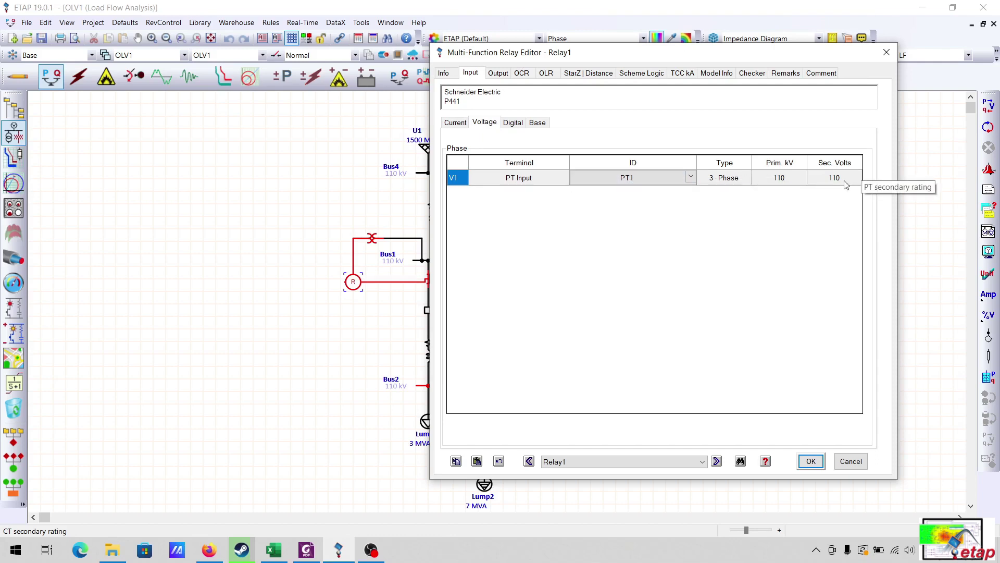
# Assign digital input DI1 of the relay to device type HVCB, device CB1, with signal type Status.
pyautogui.click(513, 123)
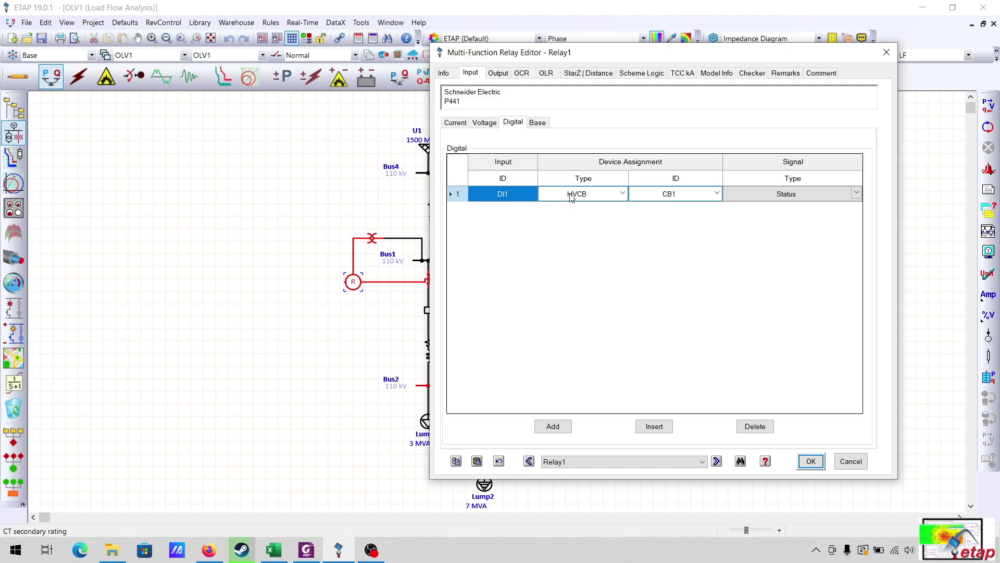
pyautogui.click(616, 197)
pyautogui.click(616, 196)
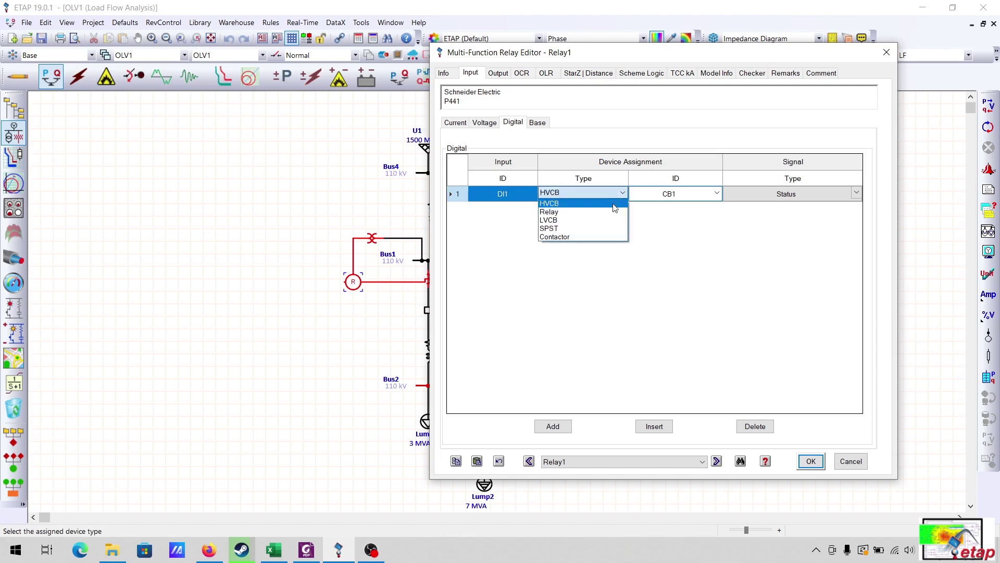
pyautogui.click(583, 203)
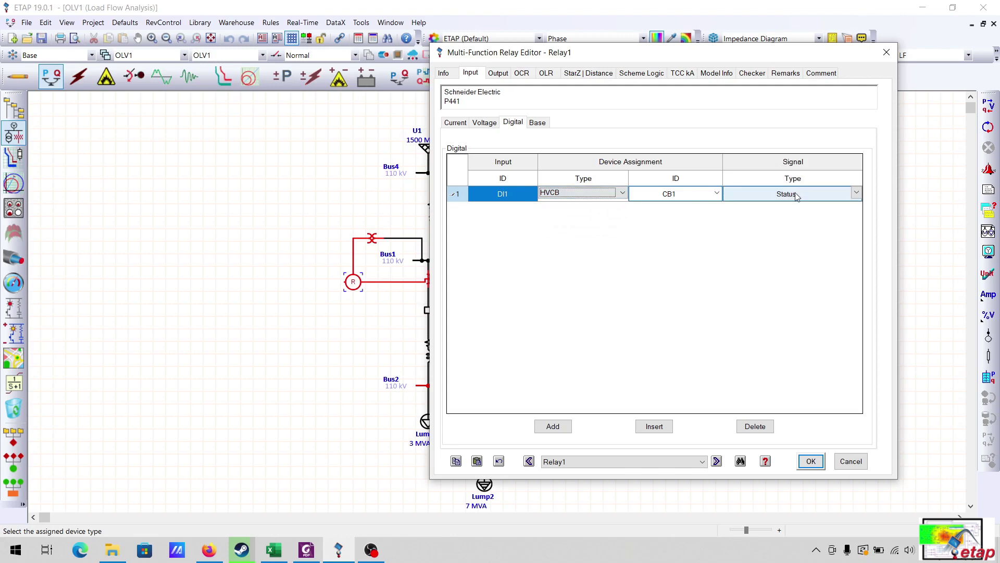
pyautogui.click(703, 195)
pyautogui.click(704, 198)
pyautogui.click(695, 213)
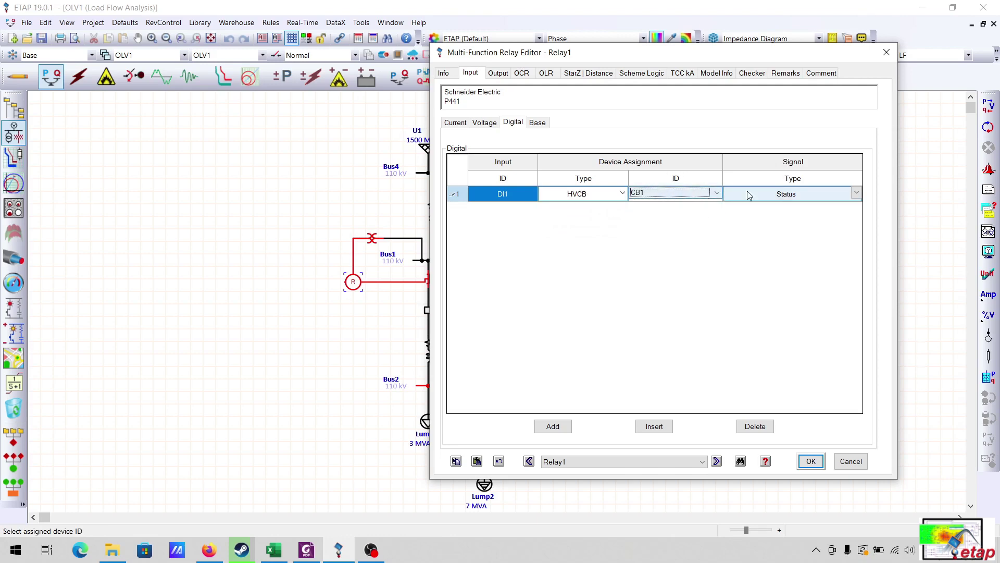
pyautogui.click(817, 191)
pyautogui.click(817, 192)
pyautogui.click(811, 222)
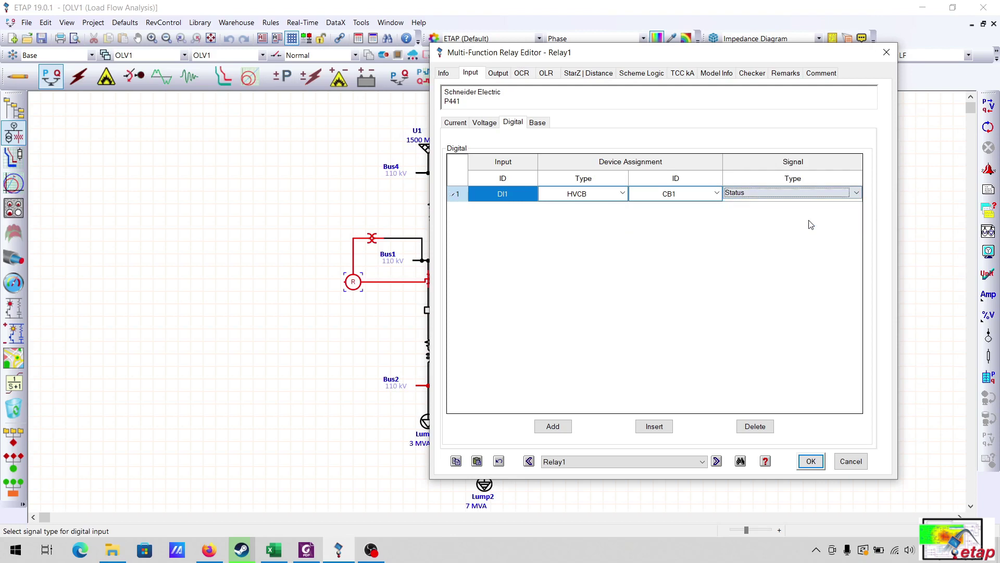
# Add digital input DI2 to the relay and assign it to device type HVCB, device CB1, with signal type Status.
pyautogui.click(552, 426)
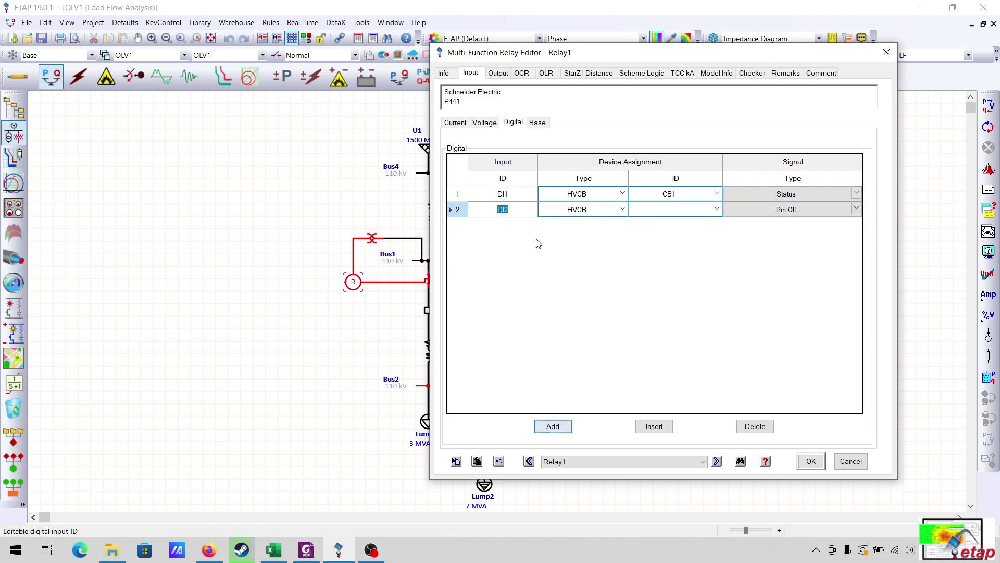
pyautogui.click(615, 211)
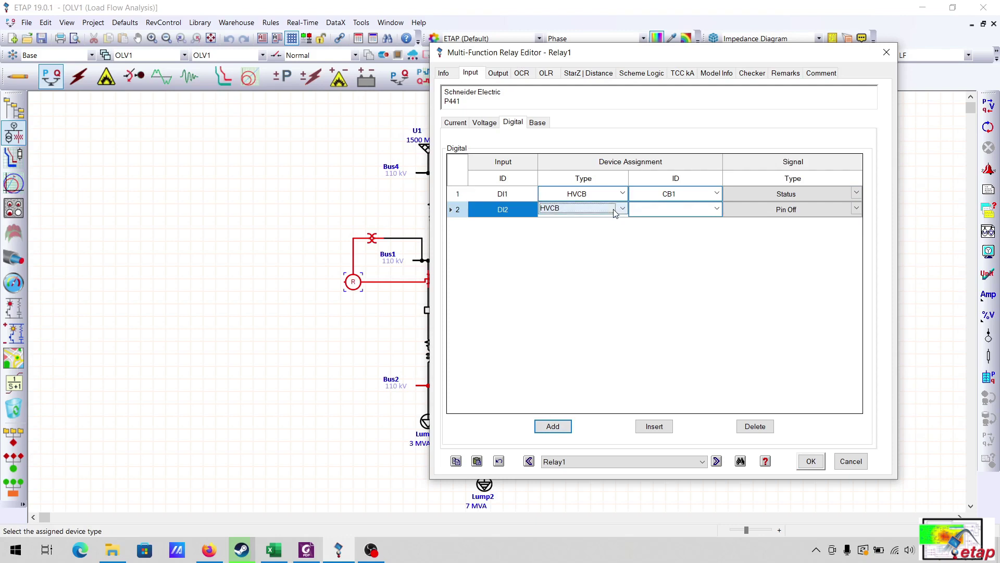
pyautogui.click(616, 209)
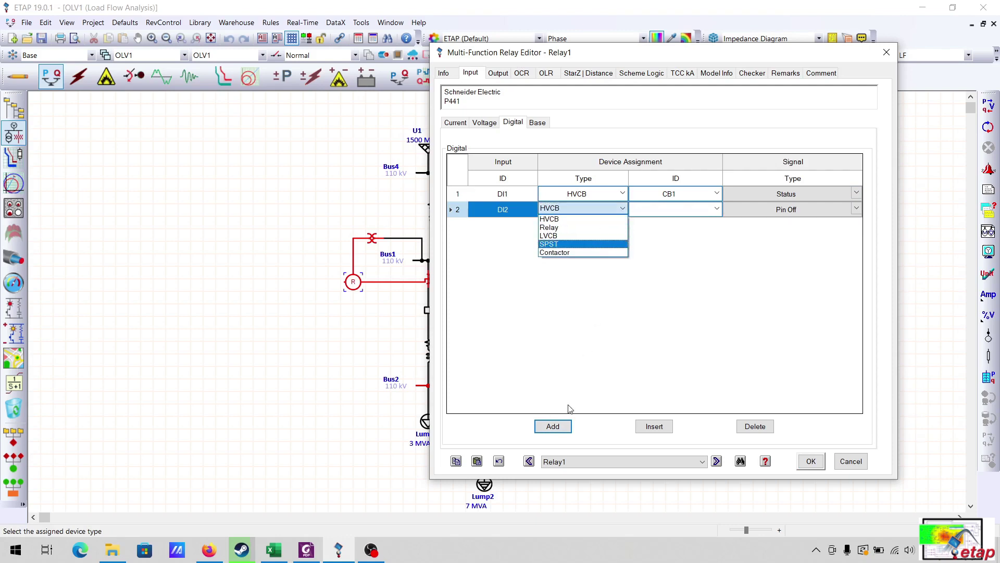
pyautogui.click(589, 219)
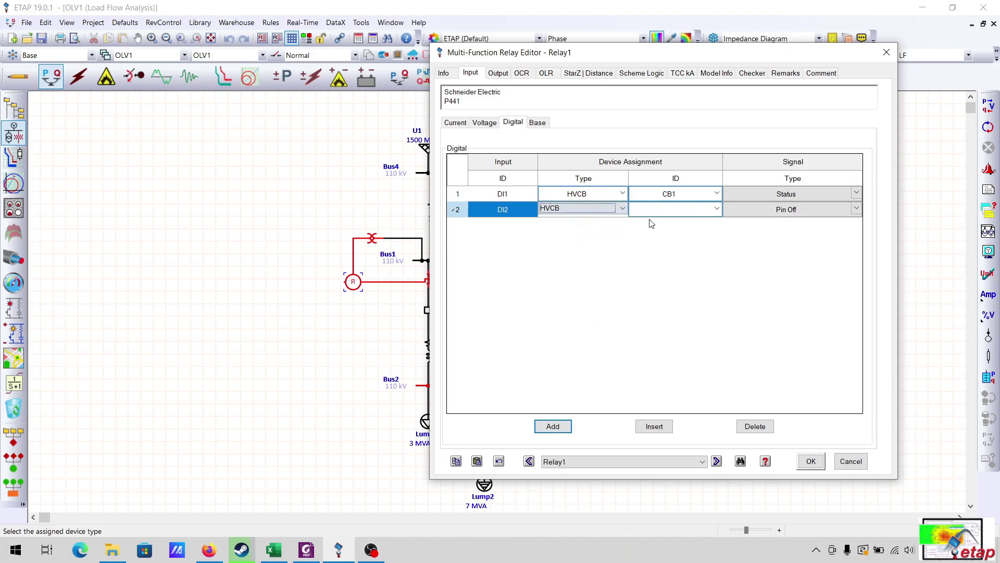
pyautogui.click(712, 209)
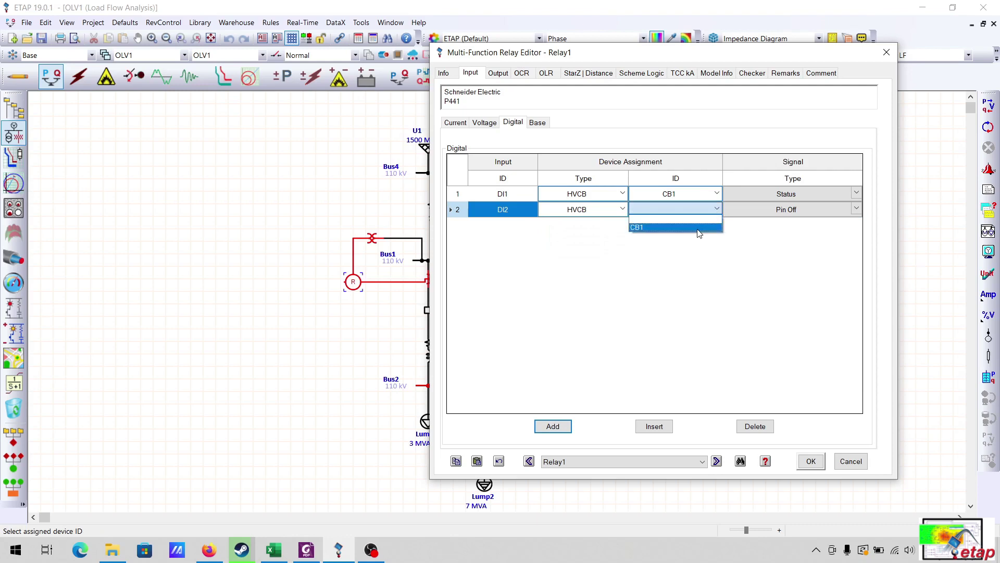
pyautogui.click(699, 229)
pyautogui.click(578, 213)
pyautogui.click(621, 208)
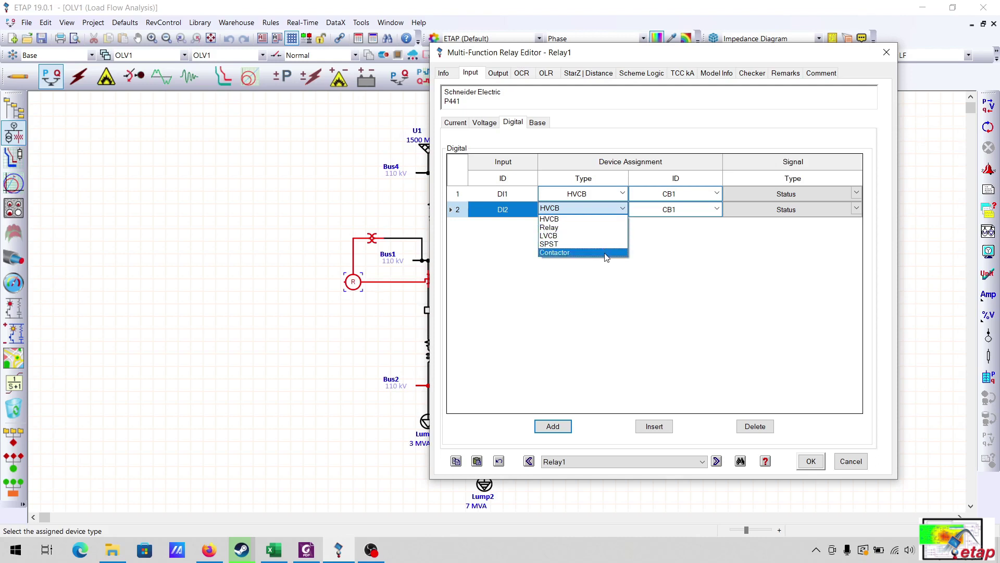
pyautogui.click(623, 220)
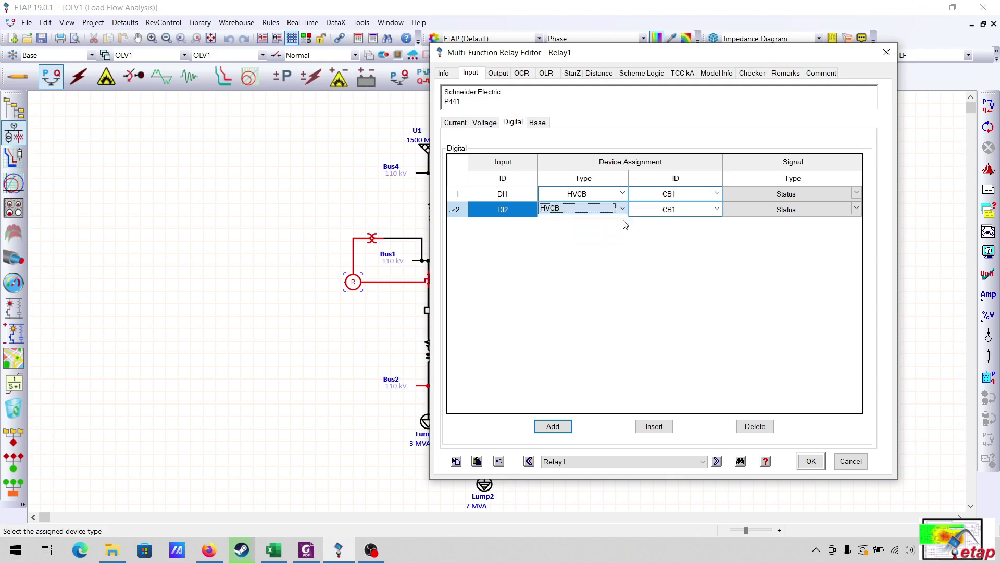
pyautogui.click(805, 216)
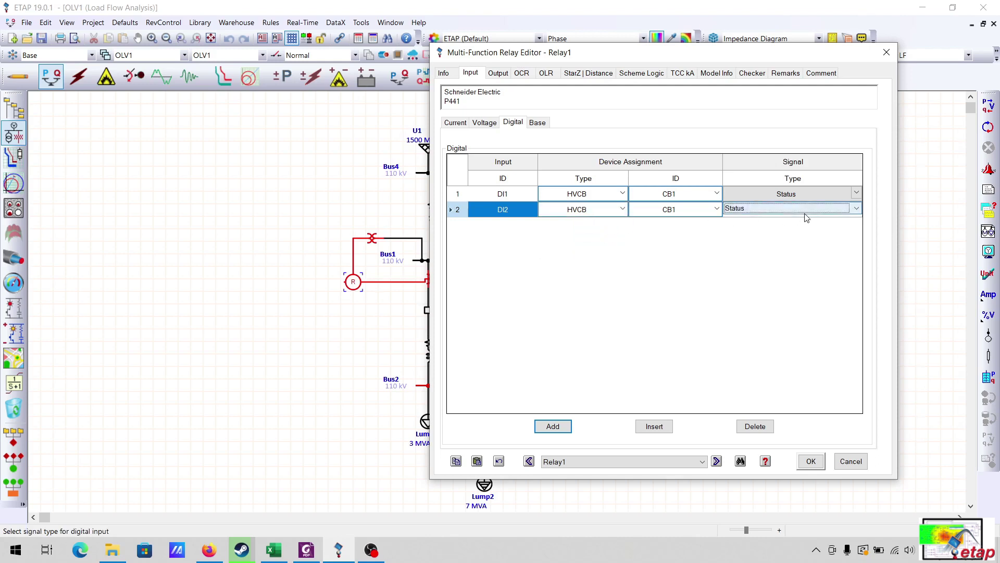
# Check the relay's base input settings and set the relay element of digital output DO1 to Logic.
pyautogui.click(537, 124)
pyautogui.click(517, 200)
pyautogui.click(519, 233)
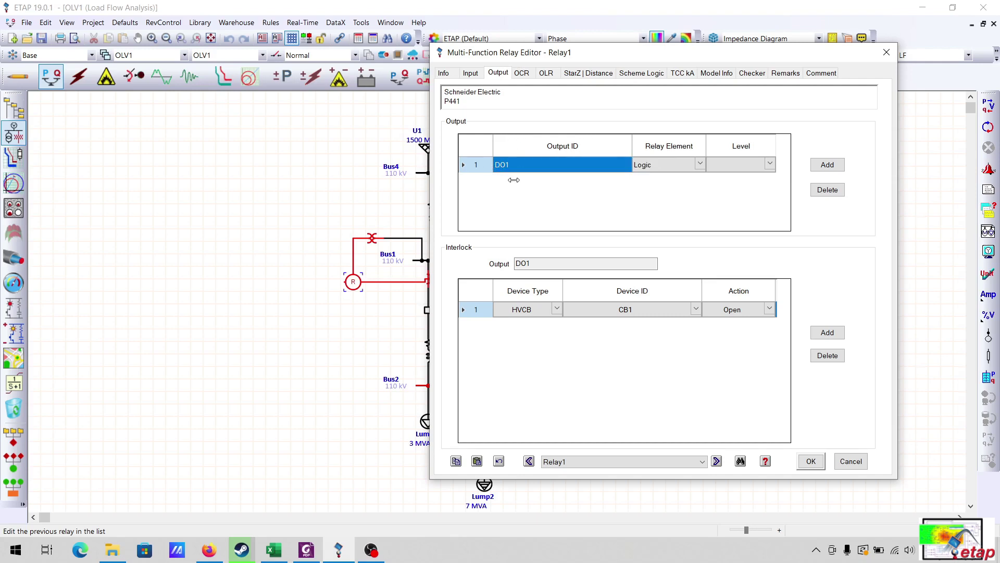
pyautogui.click(671, 166)
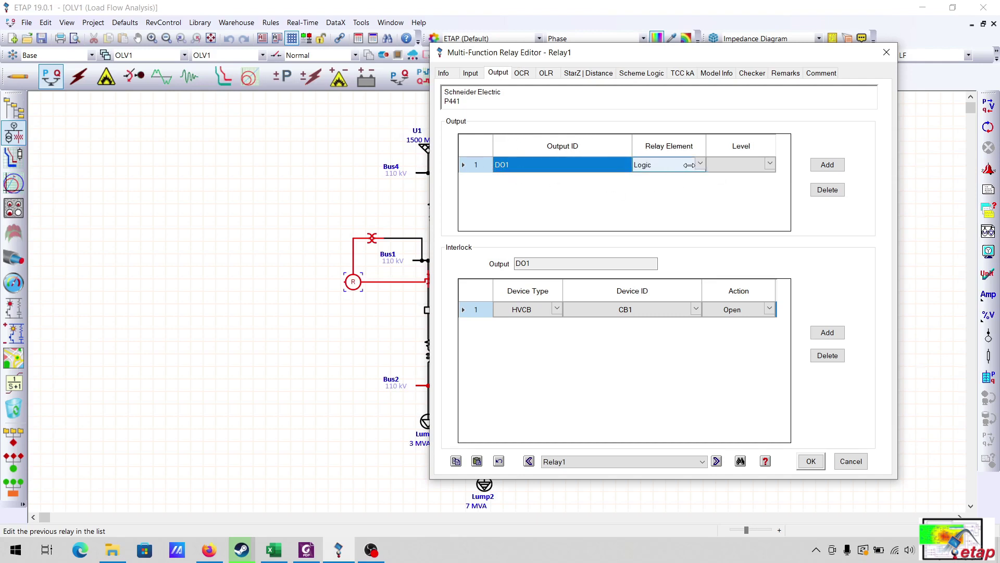
pyautogui.click(689, 166)
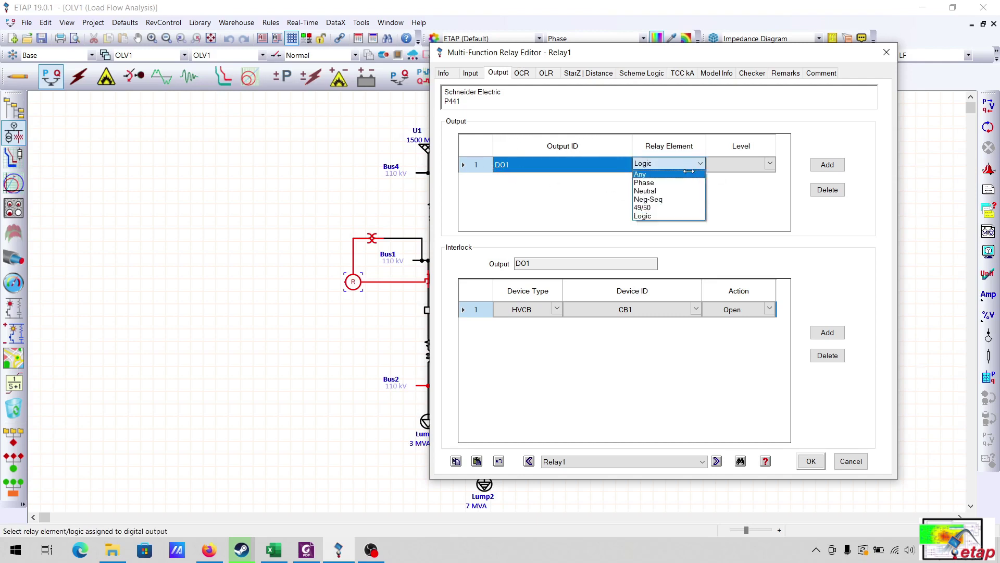
pyautogui.click(677, 216)
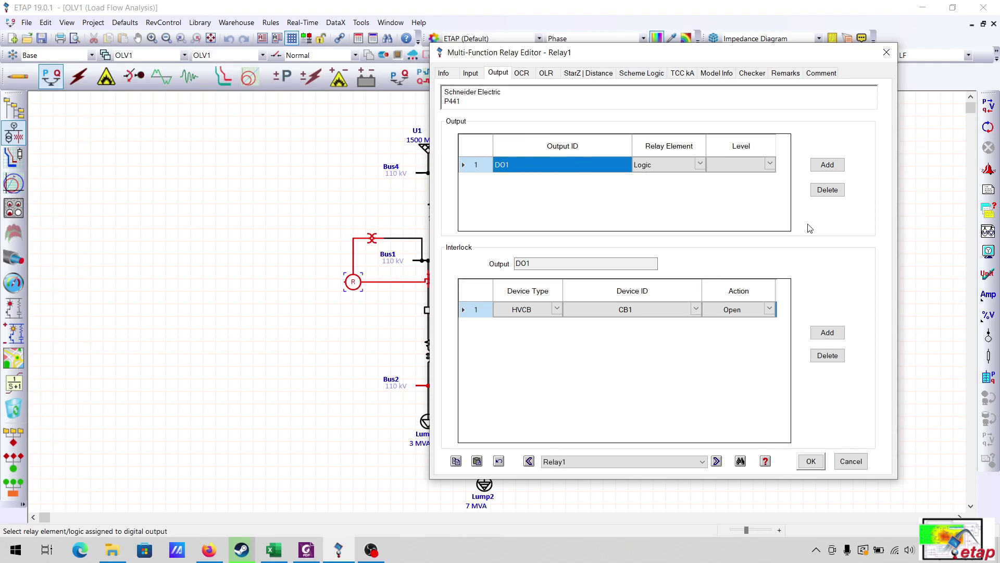
# Add a second digital output, DO2, with its relay element set to Any.
pyautogui.click(838, 167)
pyautogui.click(659, 182)
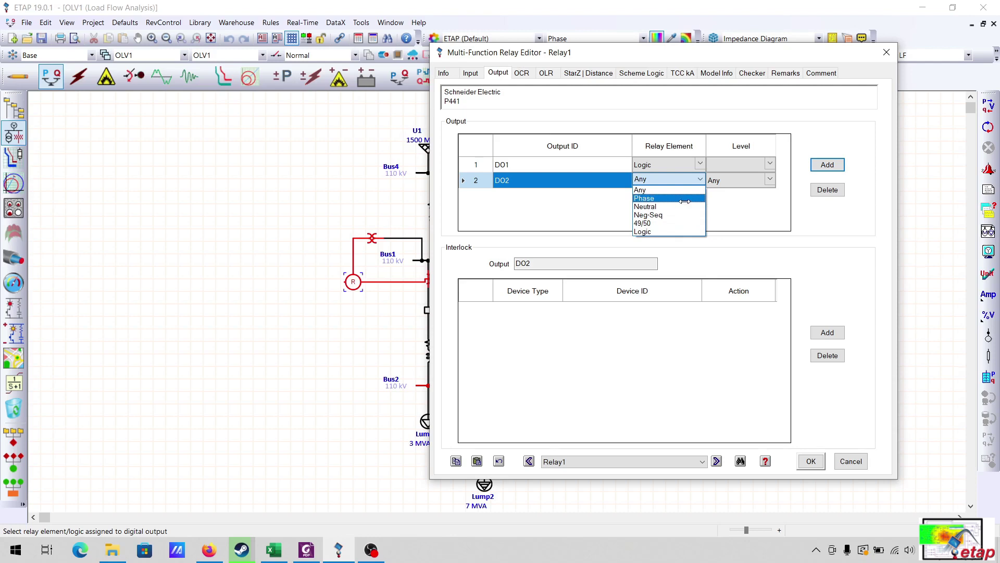
pyautogui.click(684, 191)
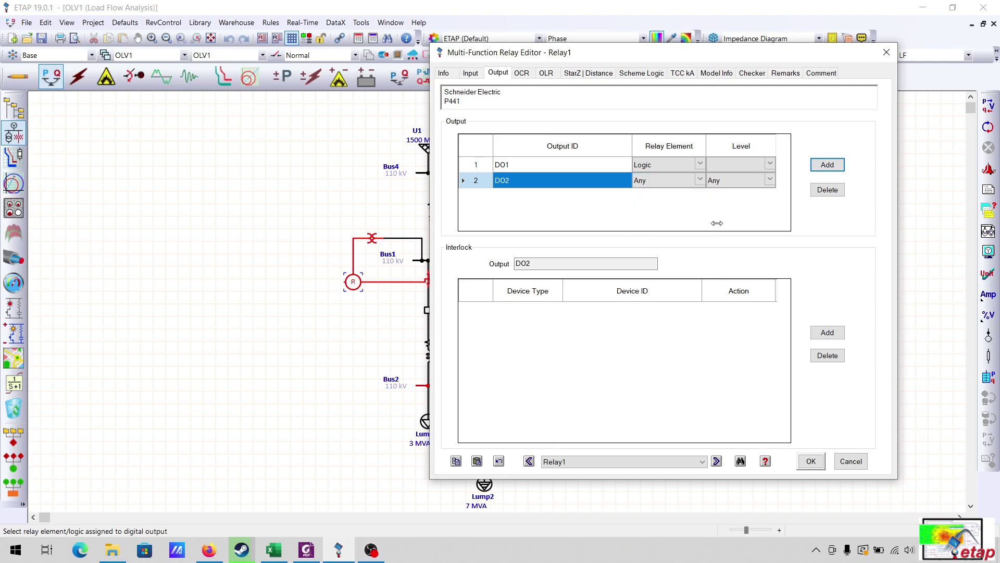
# Set the interlock of output DO1 for HVCB device CB1 to the Open action.
pyautogui.click(539, 165)
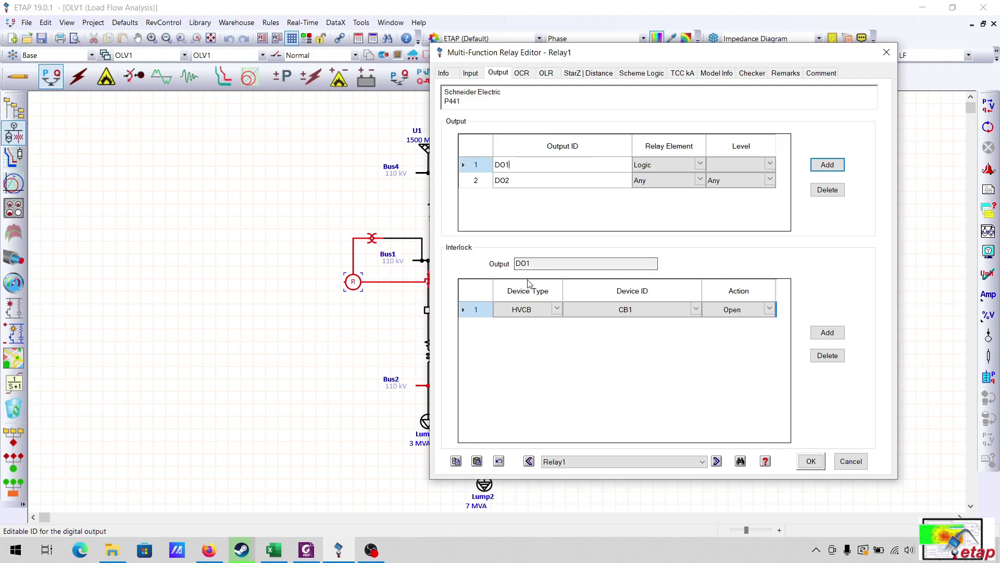
pyautogui.click(536, 264)
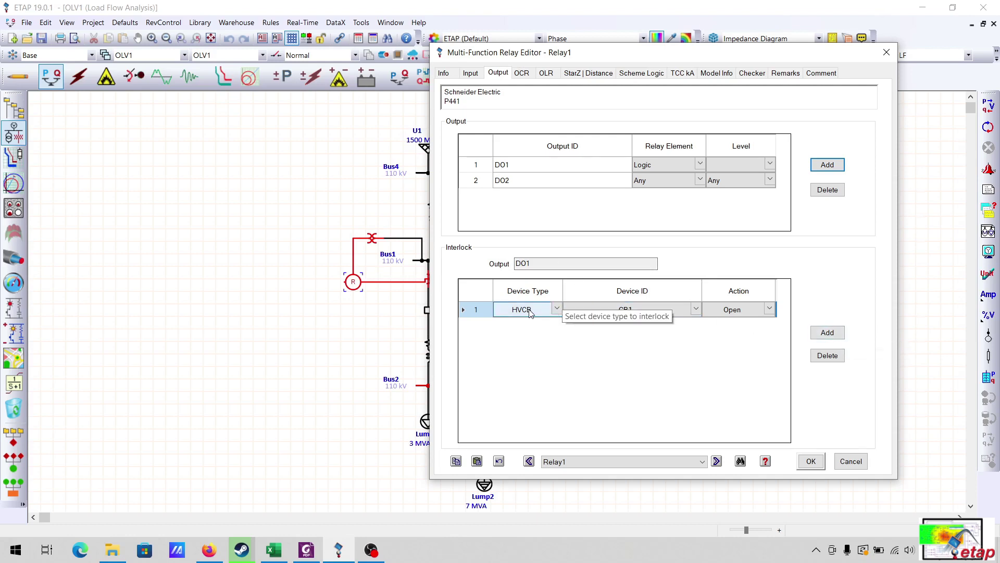
pyautogui.click(683, 318)
pyautogui.click(676, 327)
pyautogui.click(752, 311)
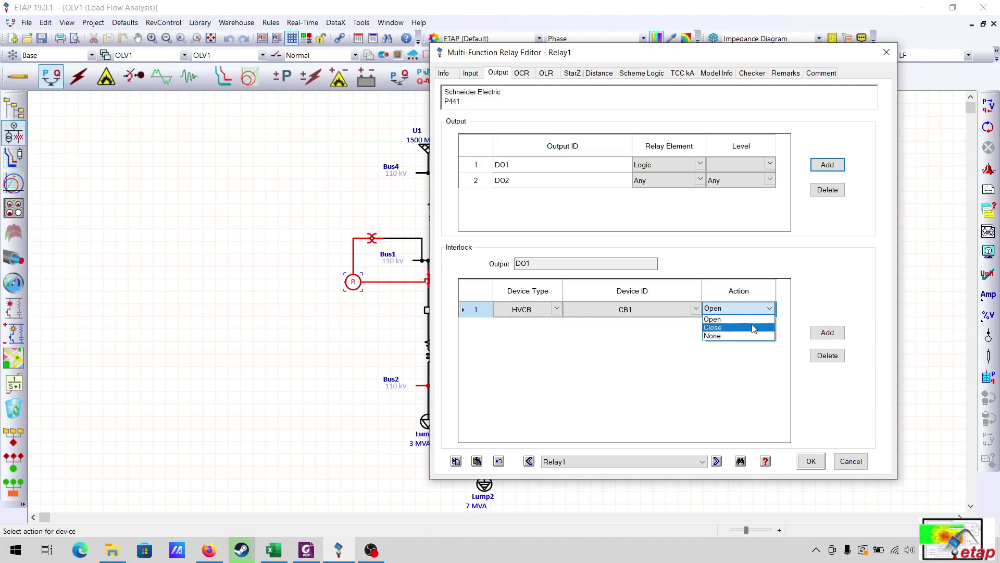
pyautogui.click(752, 319)
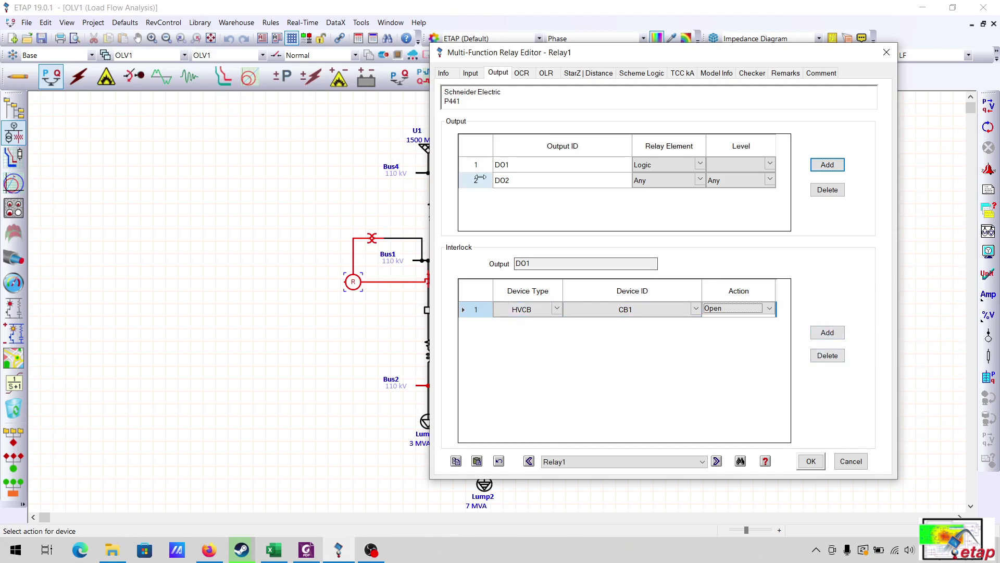
# Disable the phase and neutral overcurrent and instantaneous elements at level OC1, as well as the thermal overload function.
pyautogui.click(522, 73)
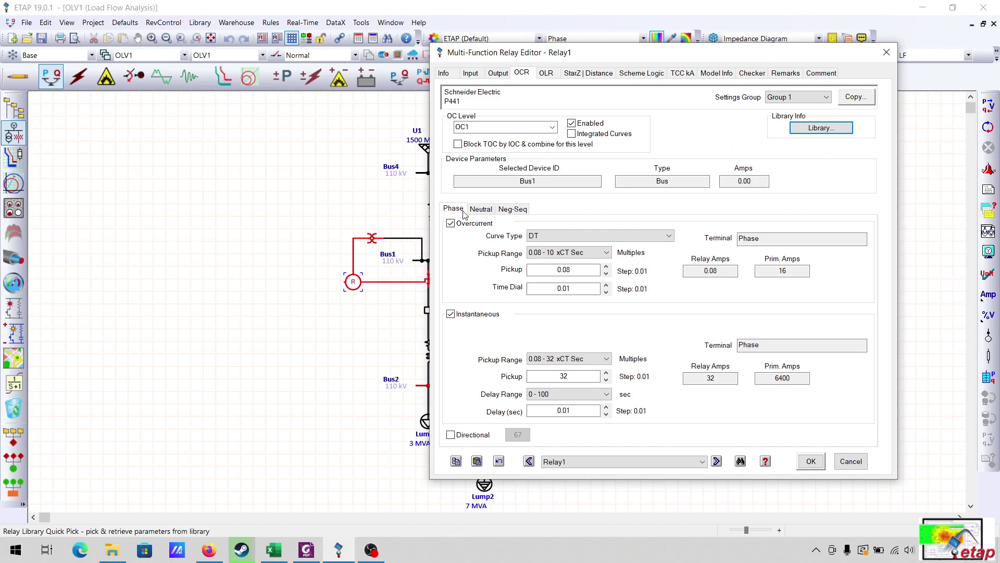
pyautogui.click(451, 224)
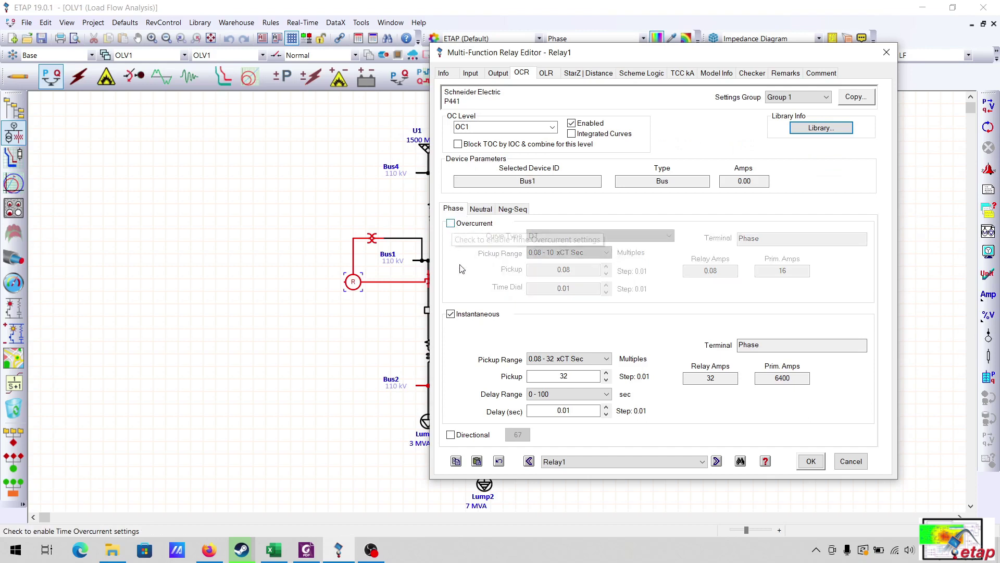
pyautogui.click(452, 314)
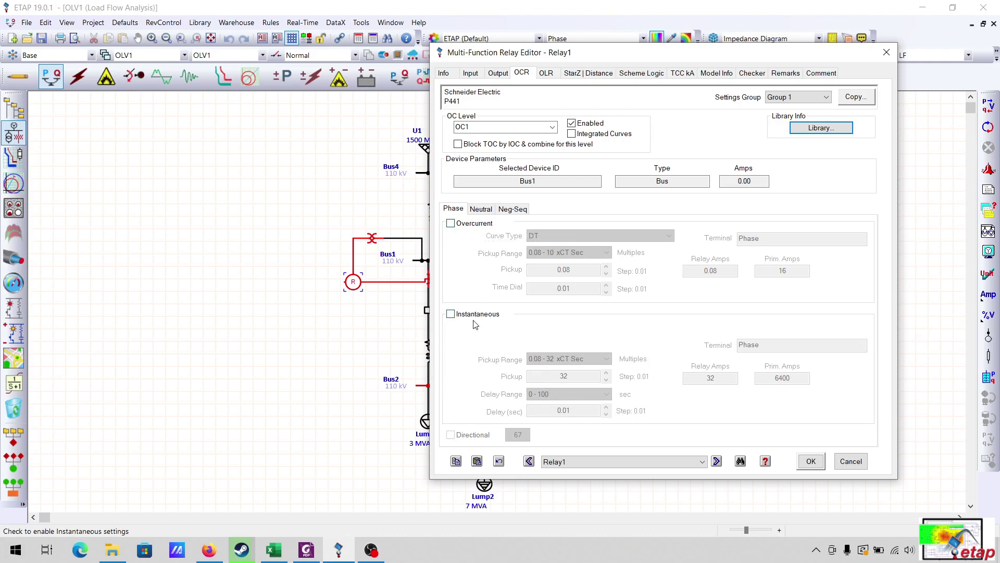
pyautogui.click(478, 209)
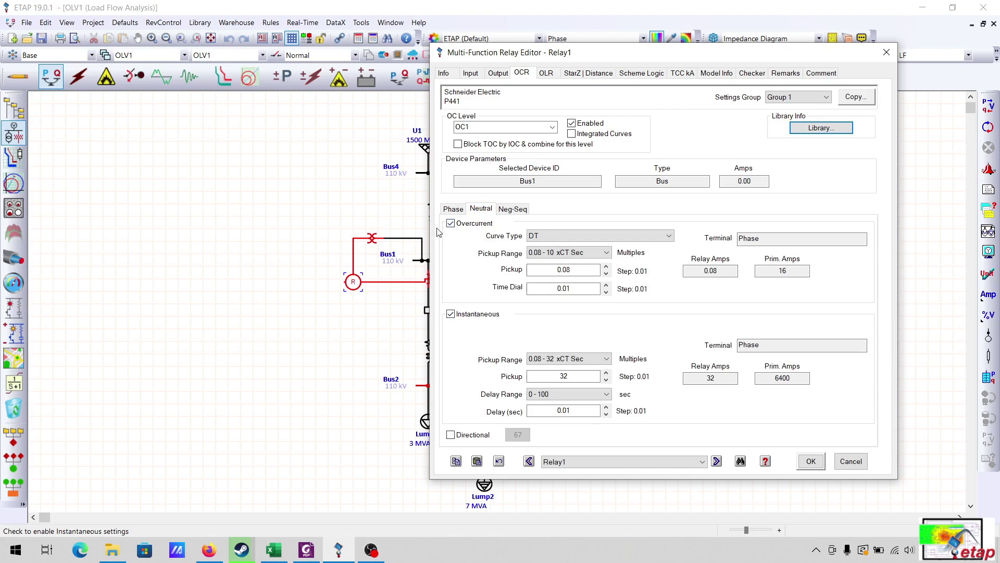
pyautogui.click(451, 224)
pyautogui.click(451, 314)
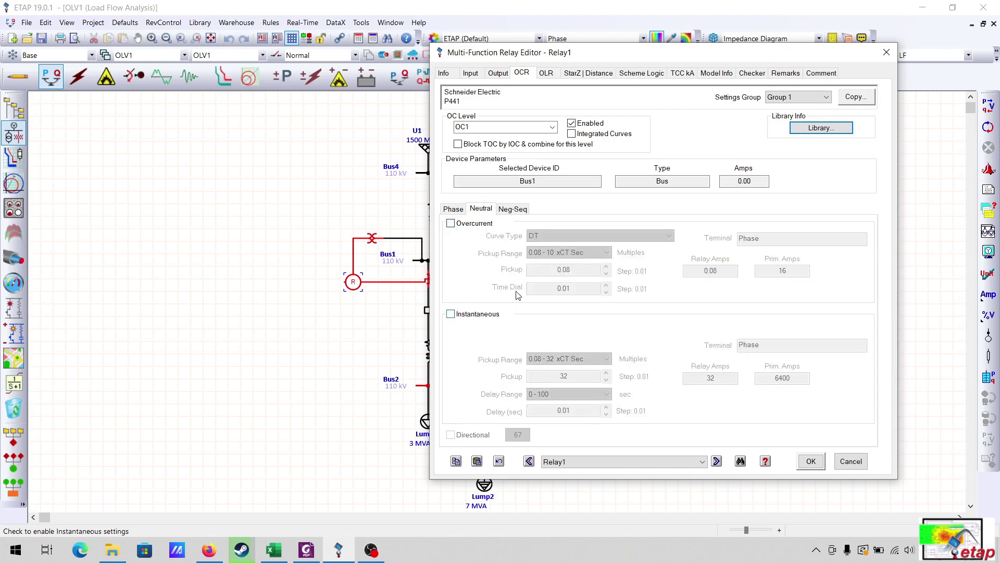
pyautogui.click(548, 74)
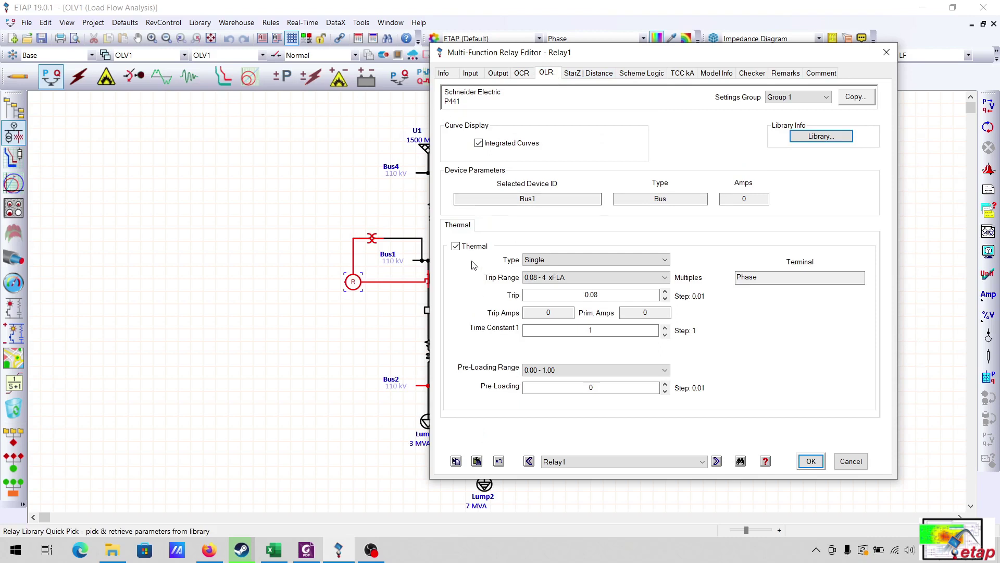
pyautogui.click(456, 247)
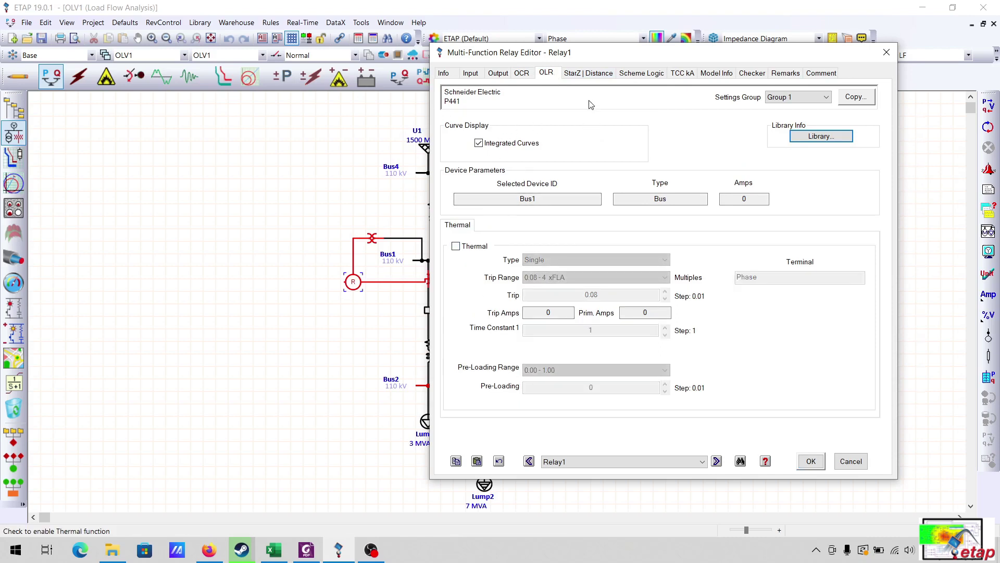
# Compare the relay's distance settings across the Primary, Secondary-5A and Secondary-1A setting bases.
pyautogui.click(600, 76)
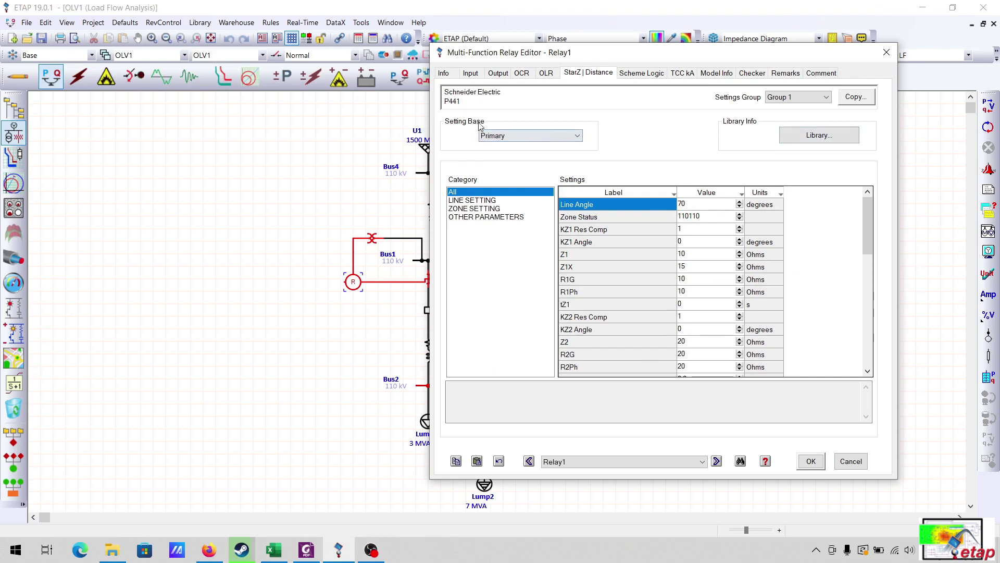
pyautogui.click(542, 138)
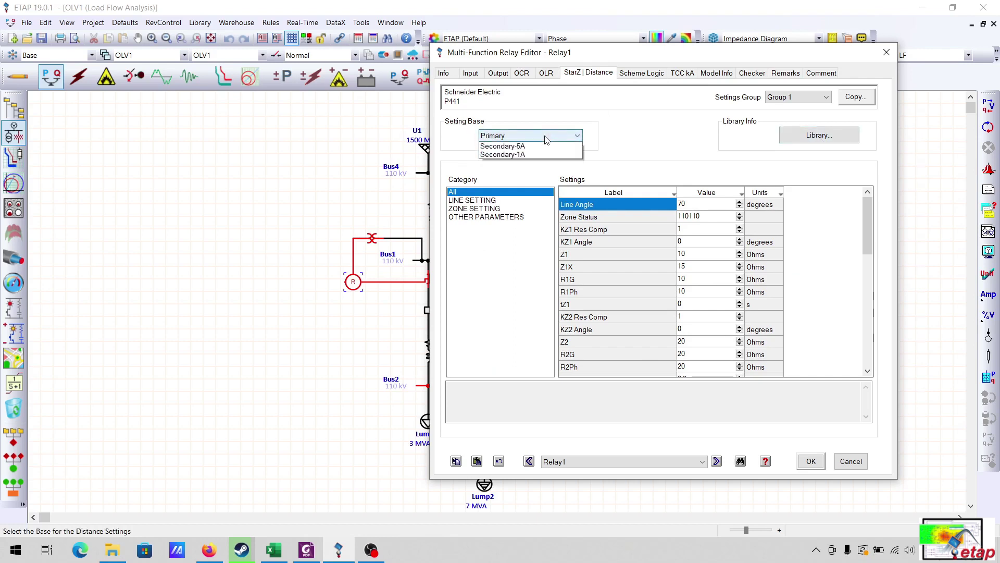
pyautogui.click(545, 149)
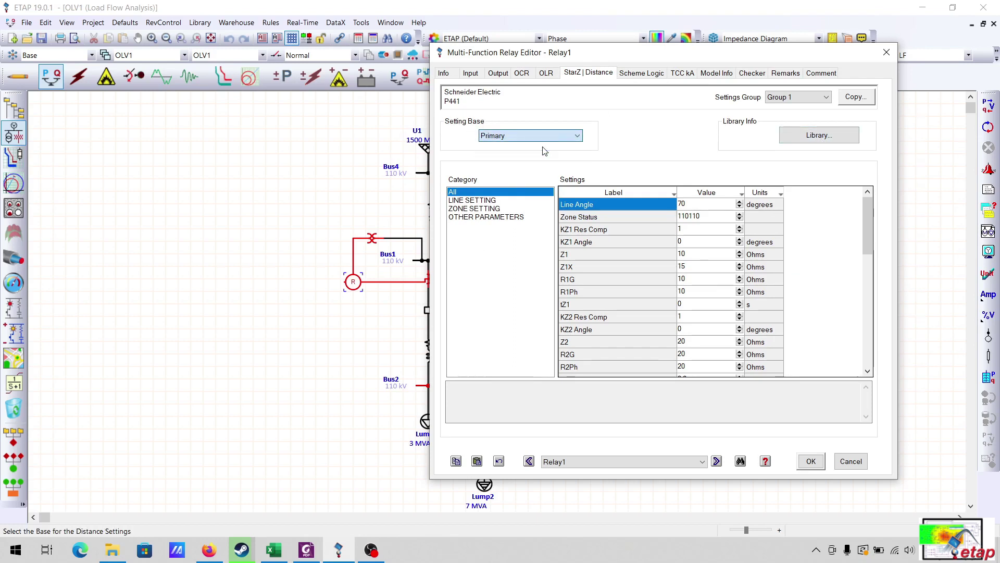
pyautogui.click(542, 136)
pyautogui.click(542, 163)
pyautogui.click(543, 139)
pyautogui.click(544, 154)
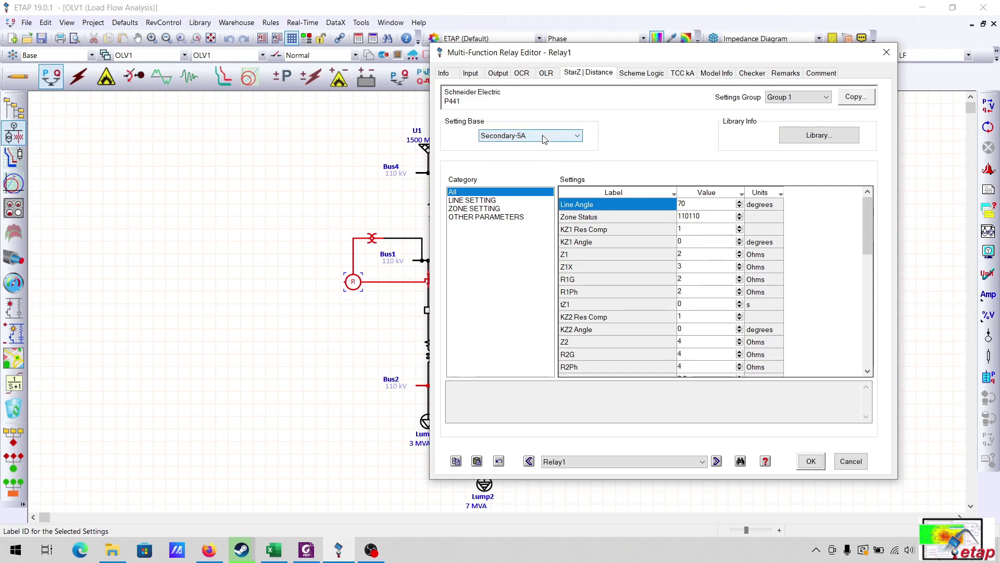
pyautogui.click(544, 139)
pyautogui.click(542, 147)
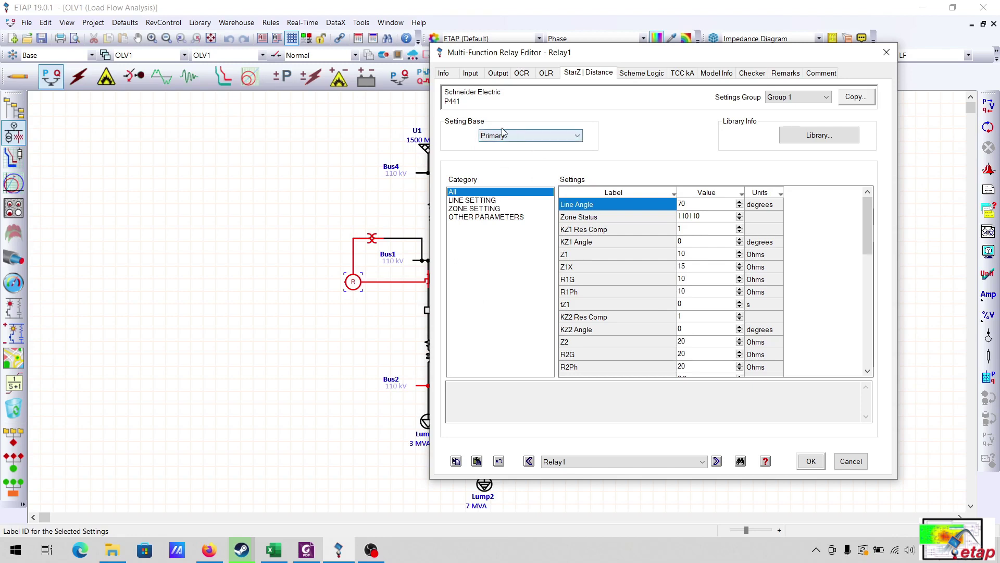
pyautogui.click(529, 136)
pyautogui.click(530, 147)
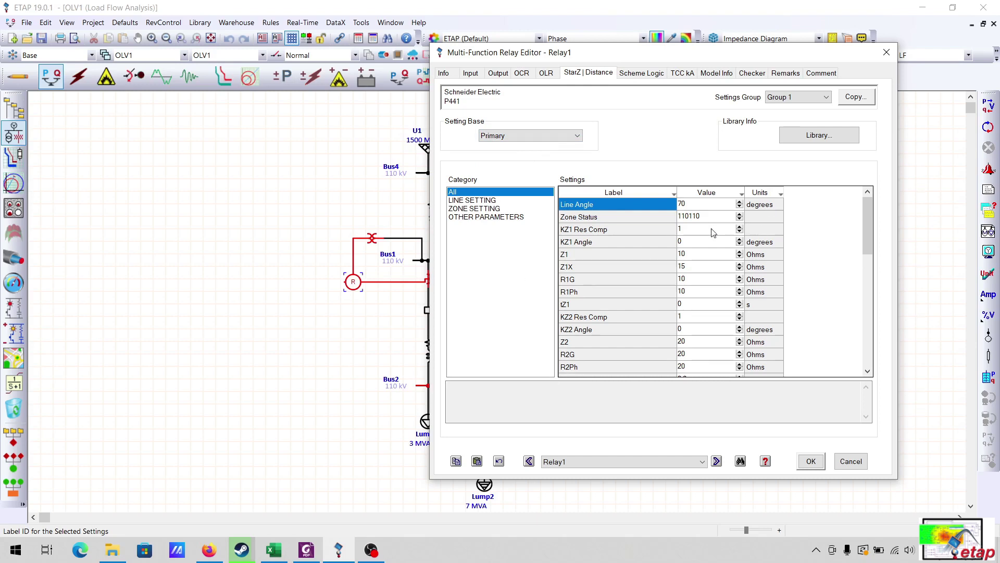
# Set the distance setting base to Secondary-1A and display the line settings followed by the zone settings.
pyautogui.click(530, 136)
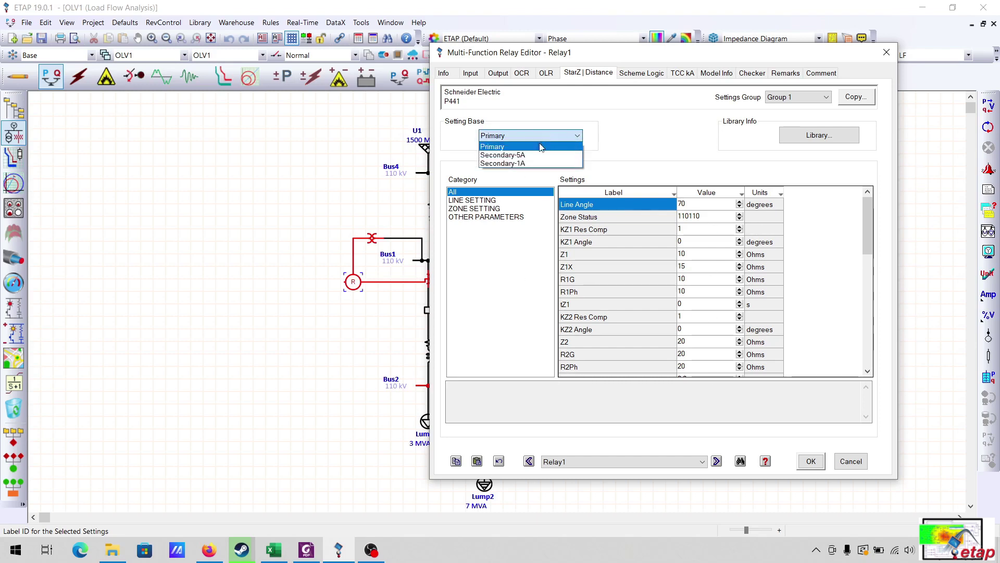
pyautogui.click(538, 164)
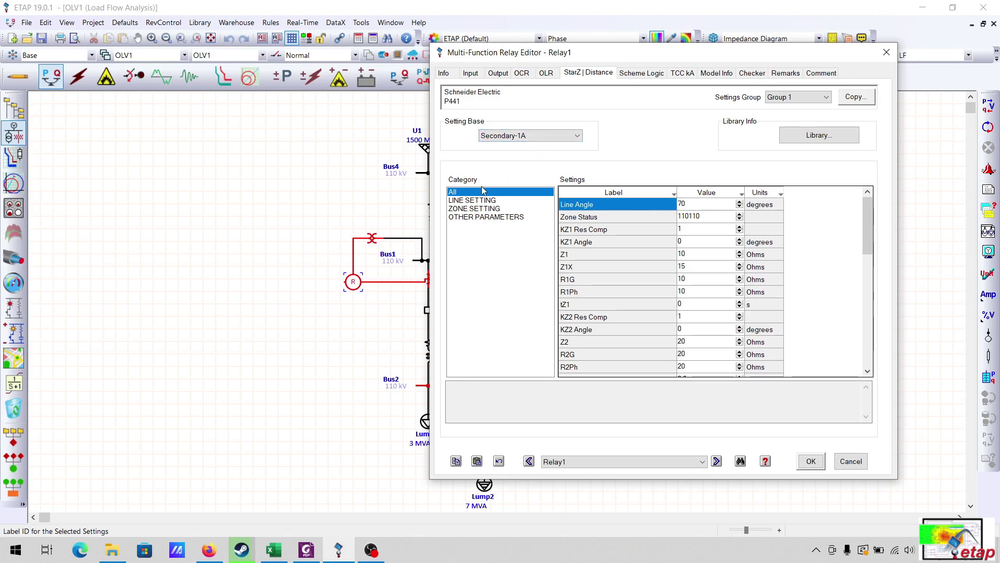
pyautogui.click(464, 202)
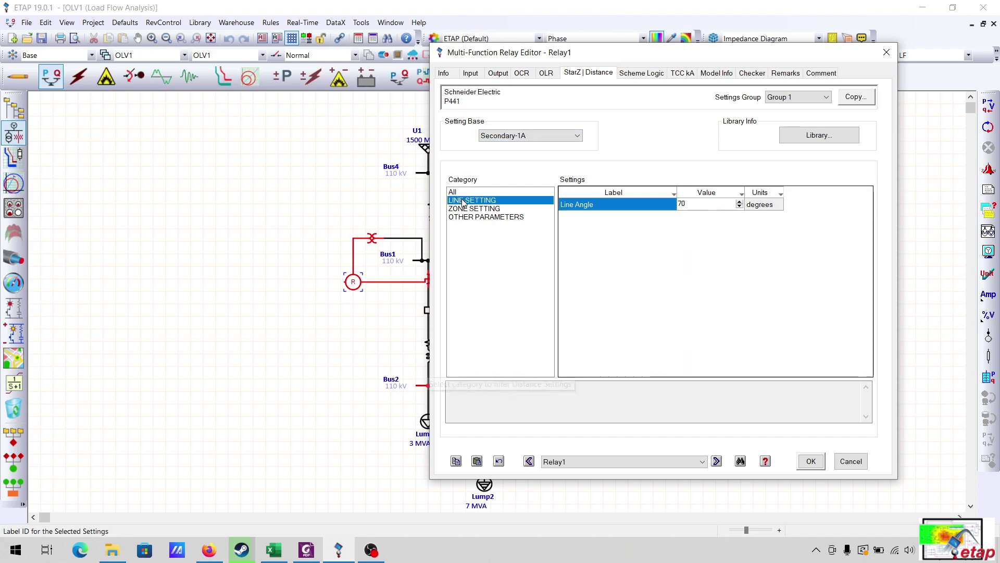
pyautogui.click(480, 210)
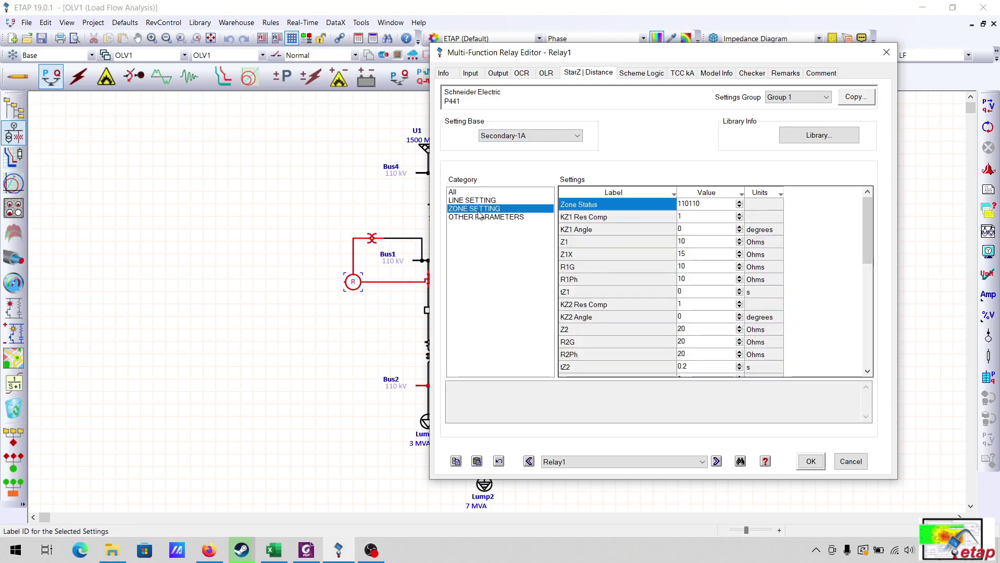
# Display the relay's other distance parameters, followed by its line settings.
pyautogui.click(480, 220)
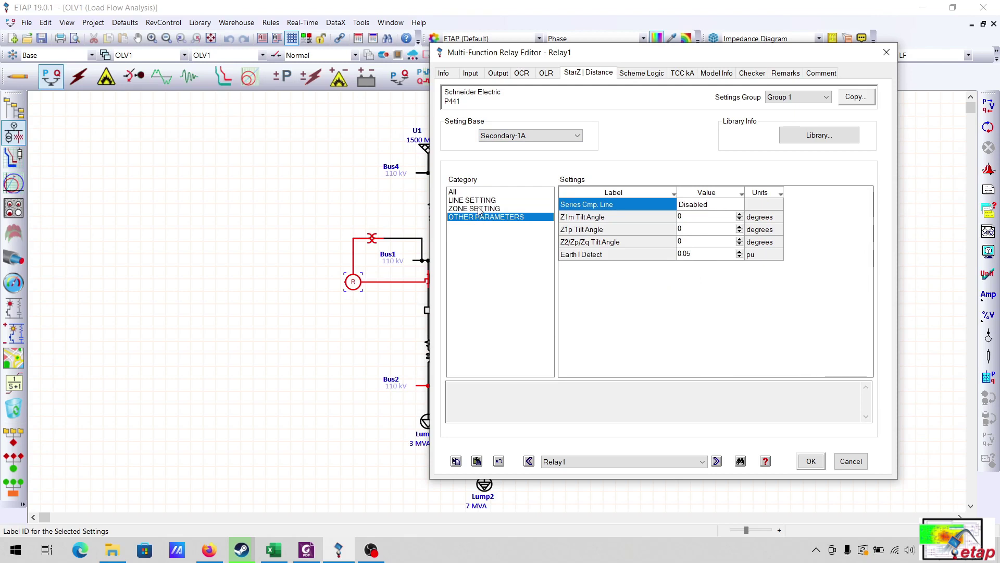
pyautogui.click(480, 203)
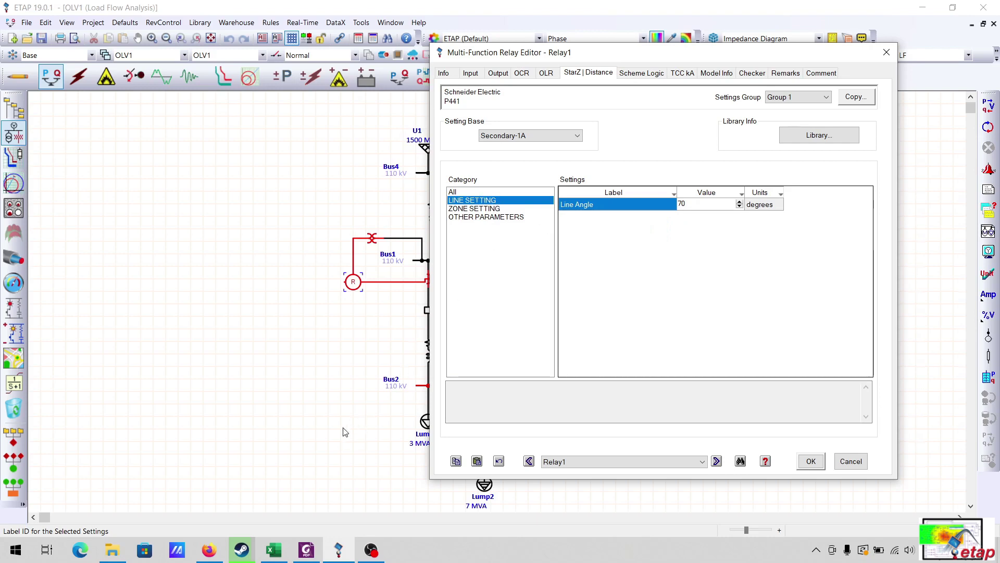
# Switch to the Distance calculation workbook in Excel, place it on the opposite half of the screen and dismiss the licence notice.
pyautogui.click(273, 550)
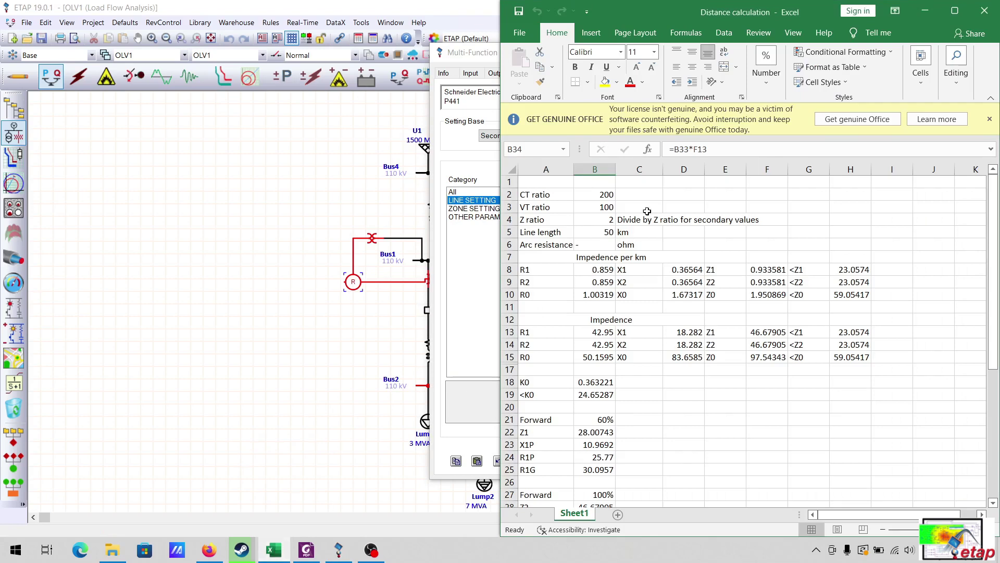
pyautogui.press('super+Left')
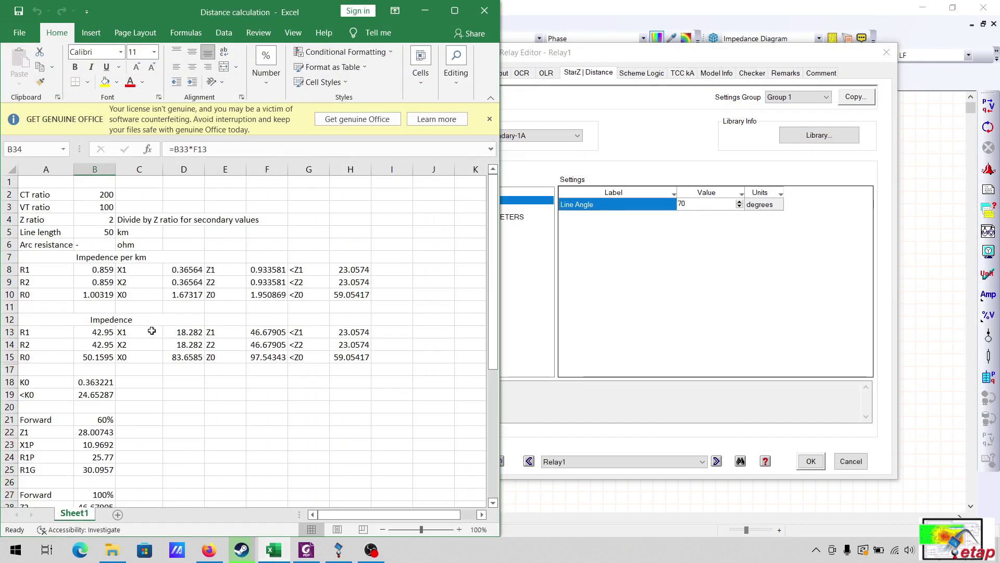
pyautogui.click(489, 119)
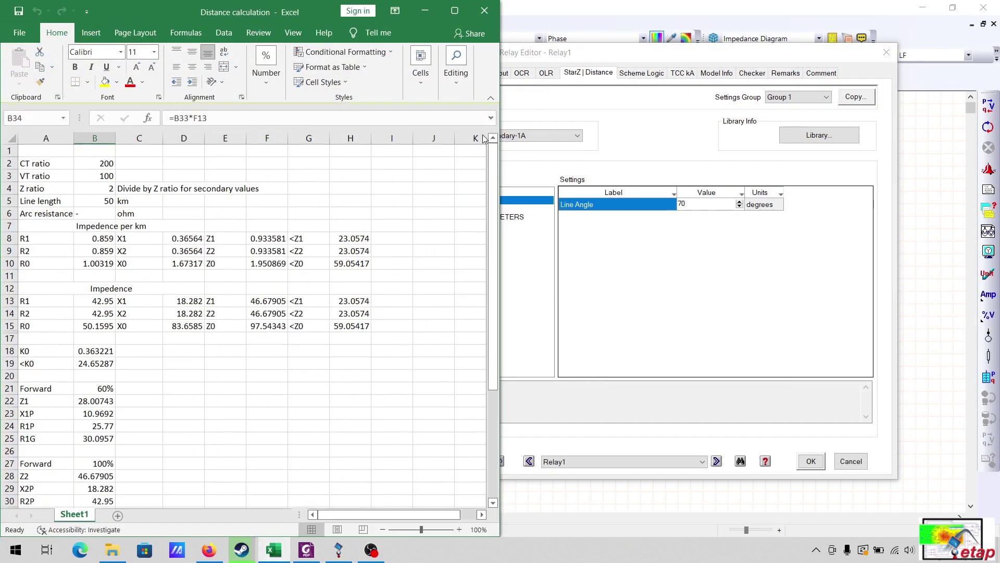
# Review the CT ratio, VT ratio, Z ratio formula and line length in the Distance calculation workbook.
pyautogui.click(100, 163)
pyautogui.click(109, 175)
pyautogui.click(106, 188)
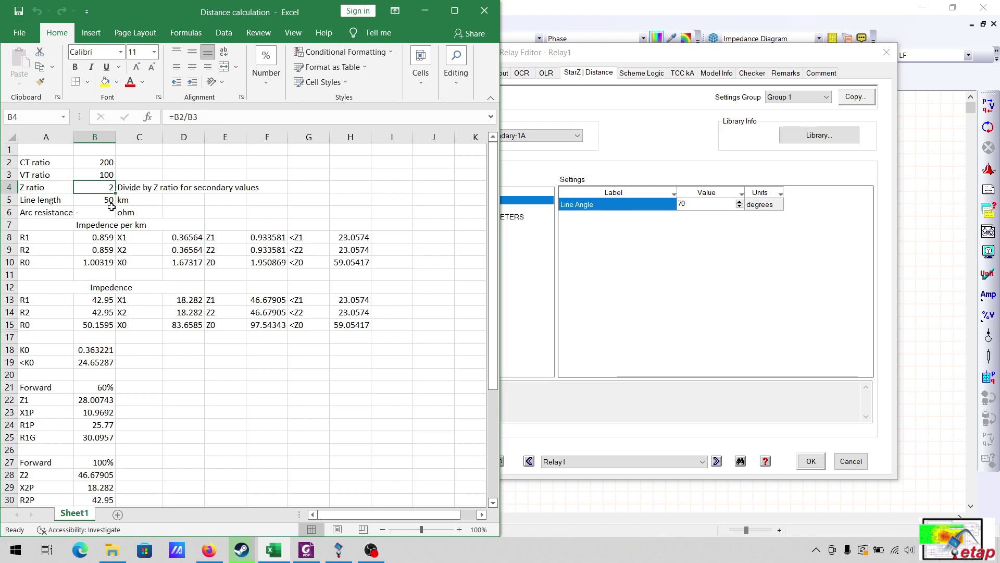
pyautogui.click(40, 191)
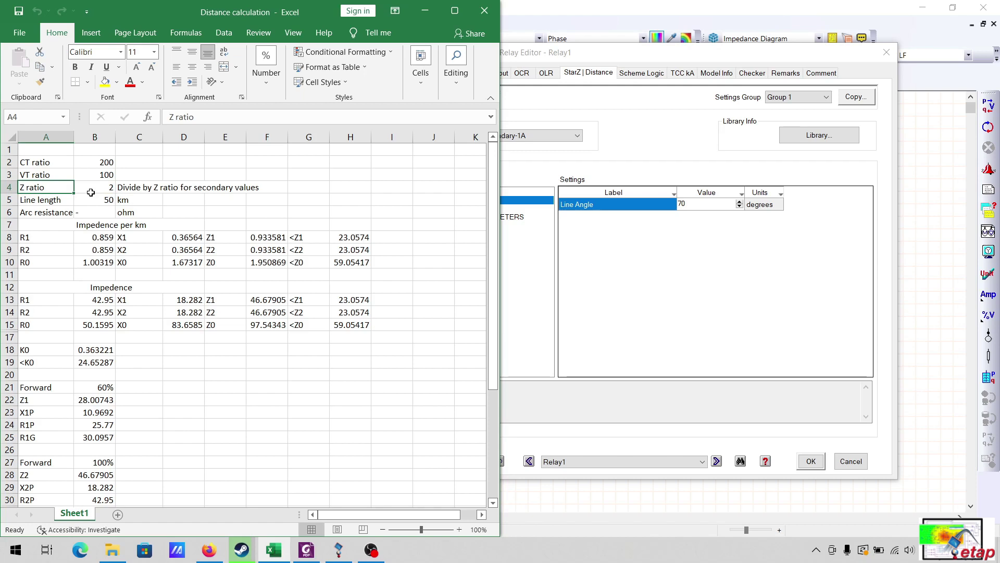
pyautogui.click(98, 189)
pyautogui.click(106, 199)
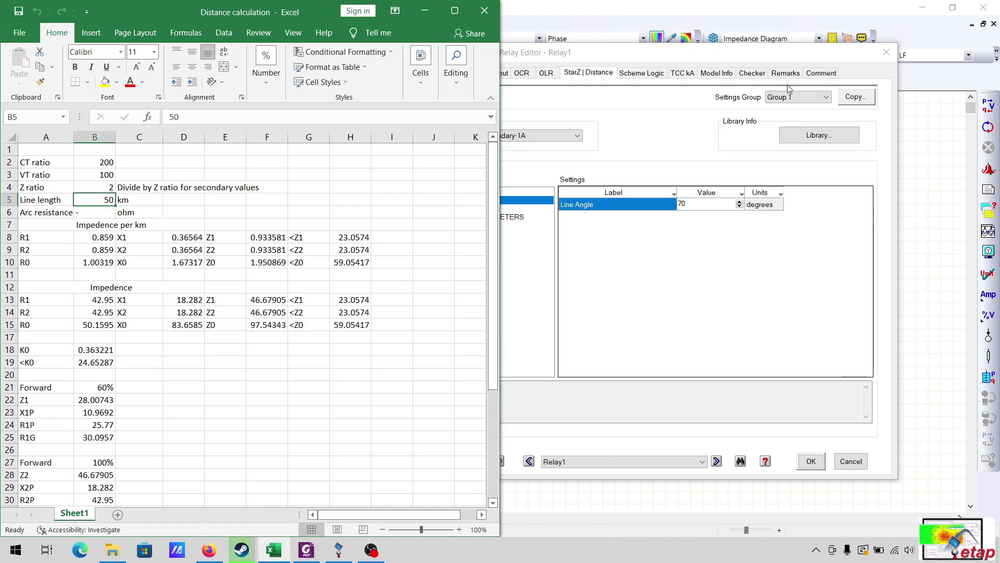
# Return to ETAP, close the relay editor and check the length of transmission line Line1 between Bus1 and Bus2.
pyautogui.click(895, 59)
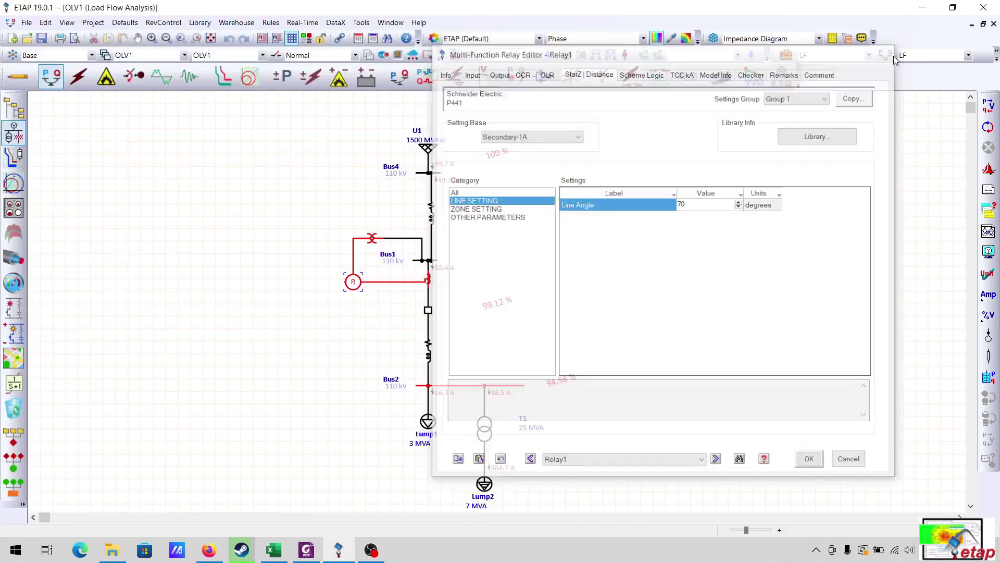
pyautogui.doubleClick(430, 353)
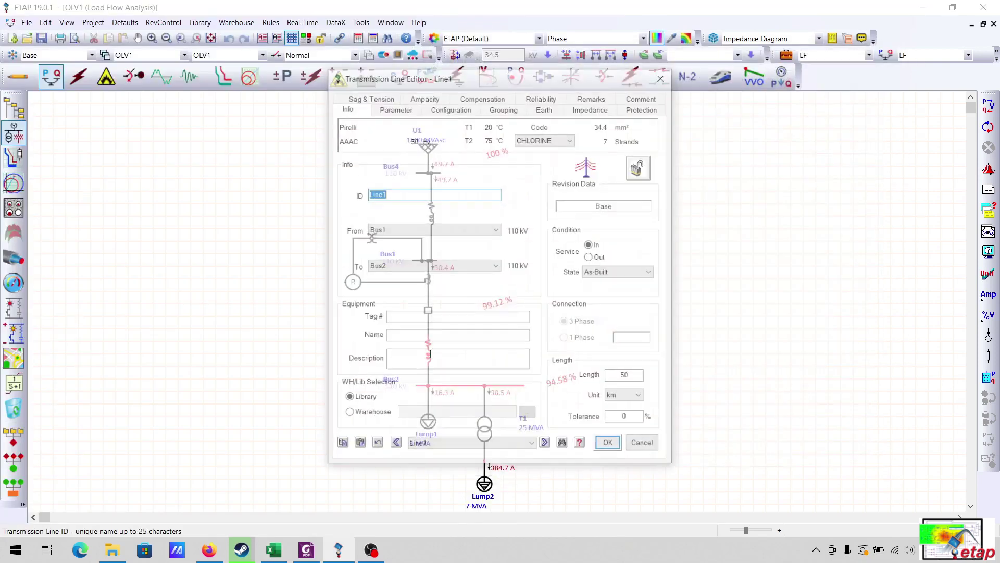
pyautogui.moveTo(443, 84); pyautogui.dragTo(661, 86)
pyautogui.click(586, 131)
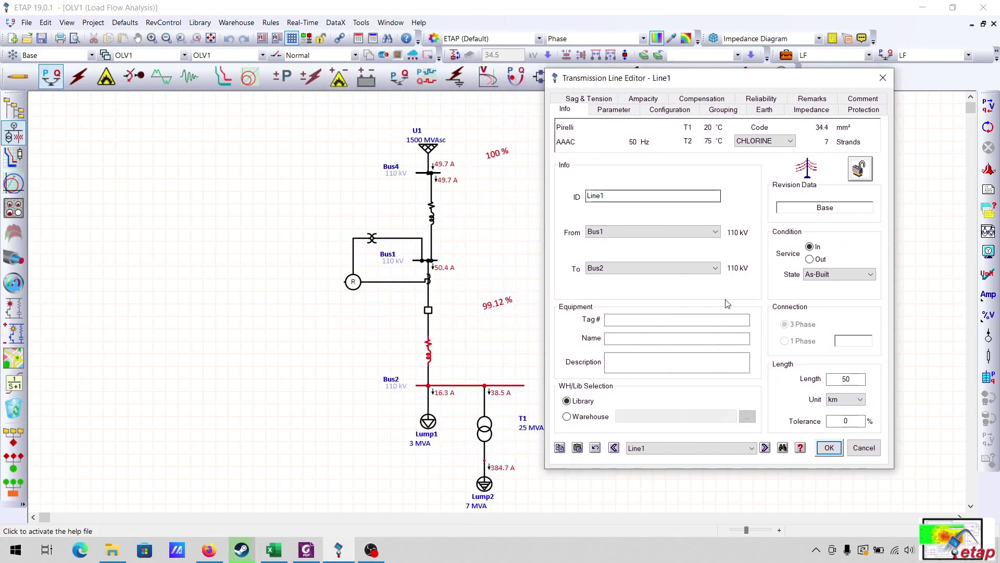
pyautogui.click(846, 378)
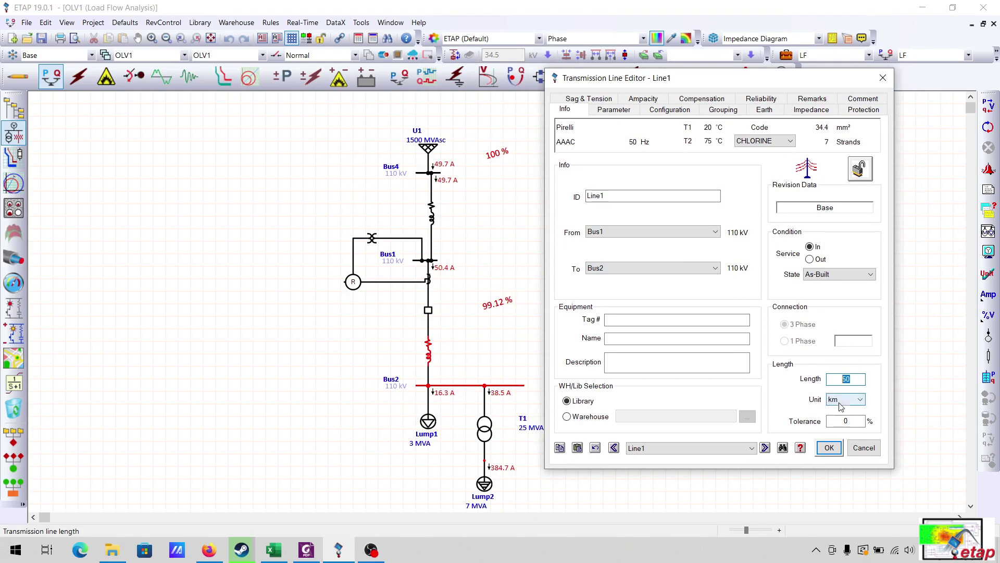
pyautogui.click(688, 405)
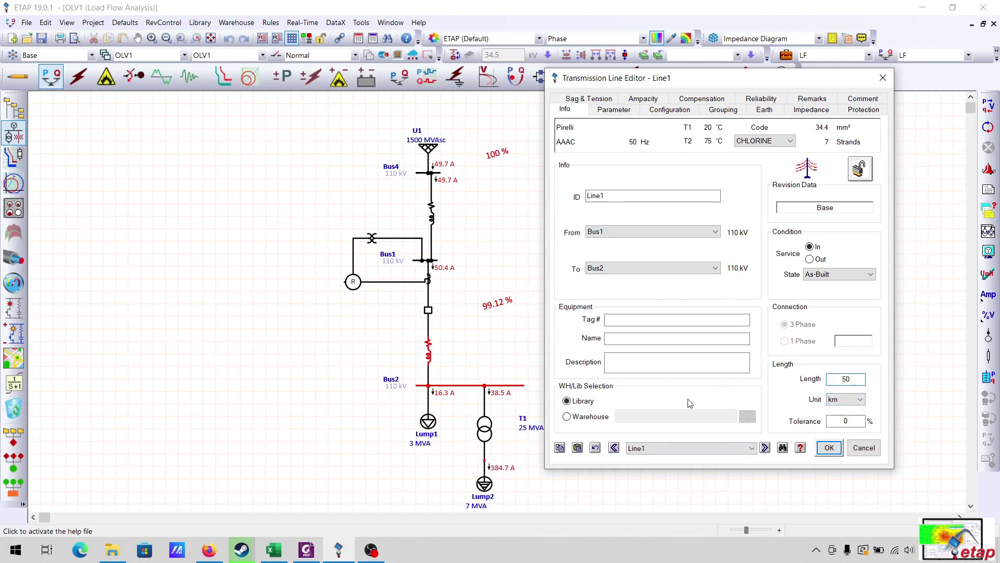
# Examine Line1's positive-, negative- and zero-sequence resistances and its sequence reactances in total ohms.
pyautogui.click(813, 111)
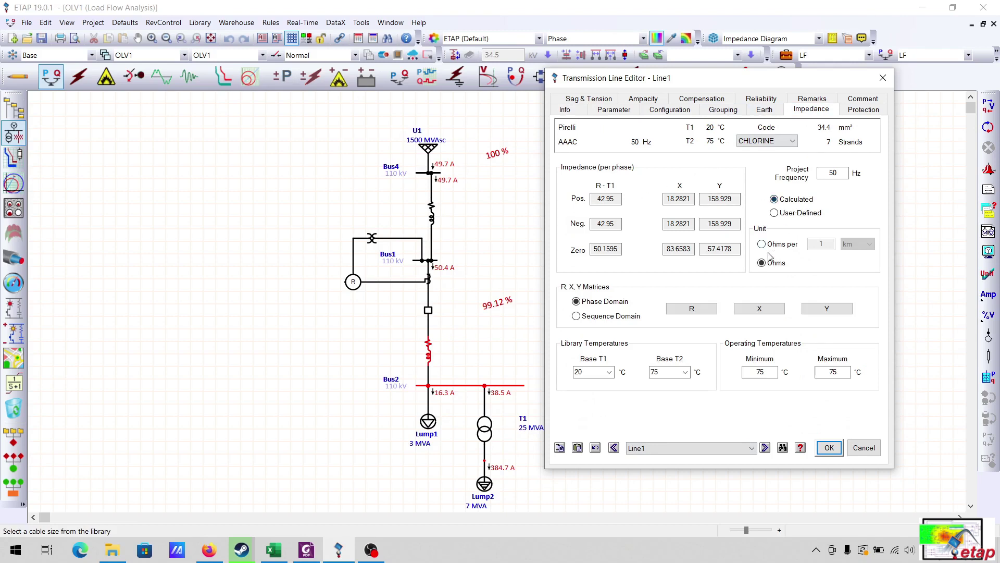
pyautogui.click(615, 224)
pyautogui.click(604, 248)
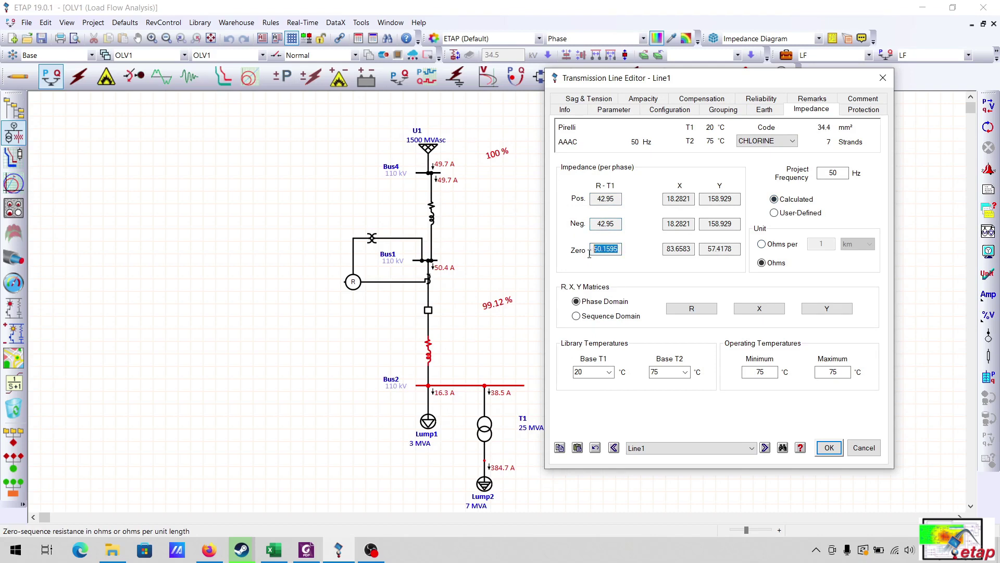
pyautogui.click(592, 198)
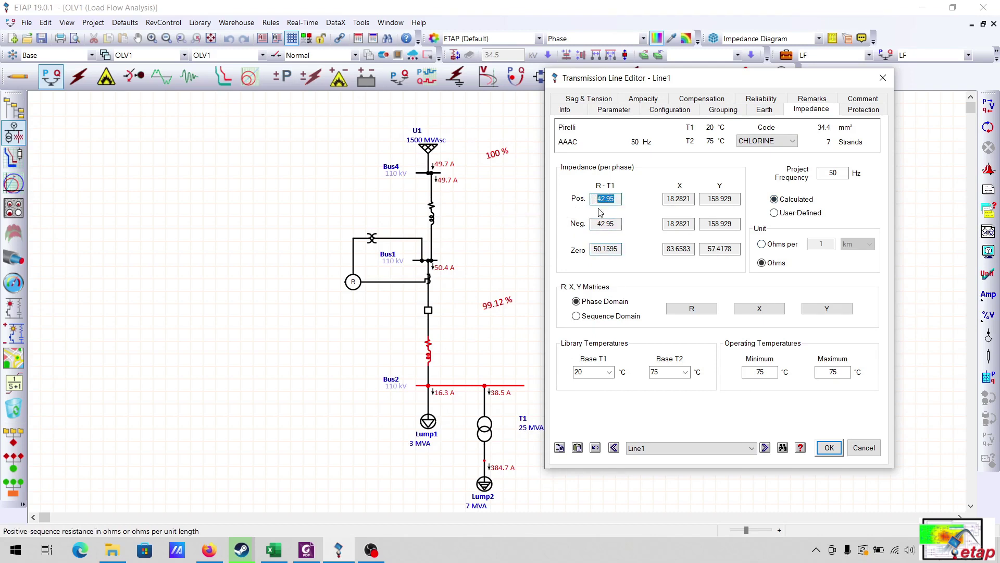
pyautogui.click(619, 225)
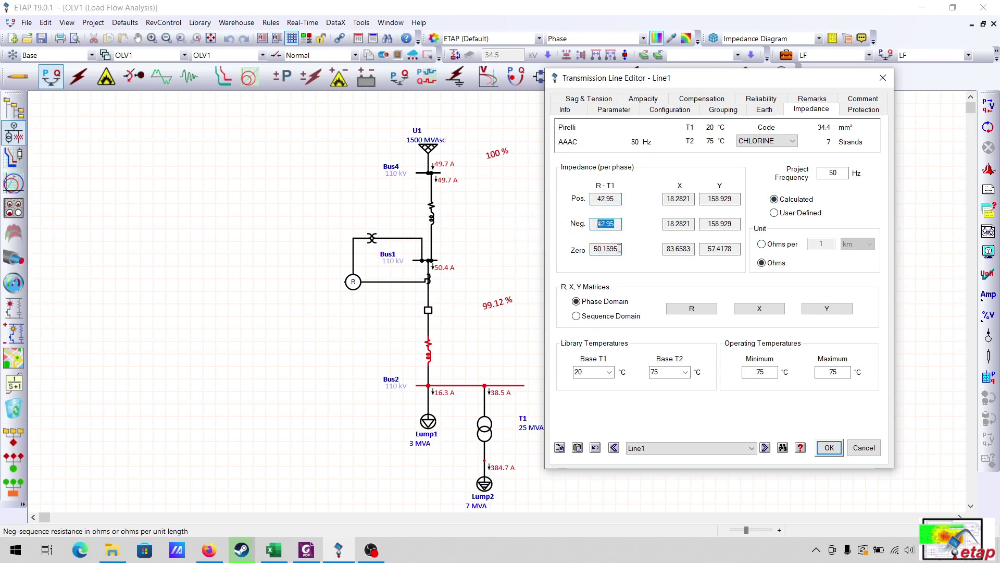
pyautogui.moveTo(619, 248); pyautogui.dragTo(598, 248)
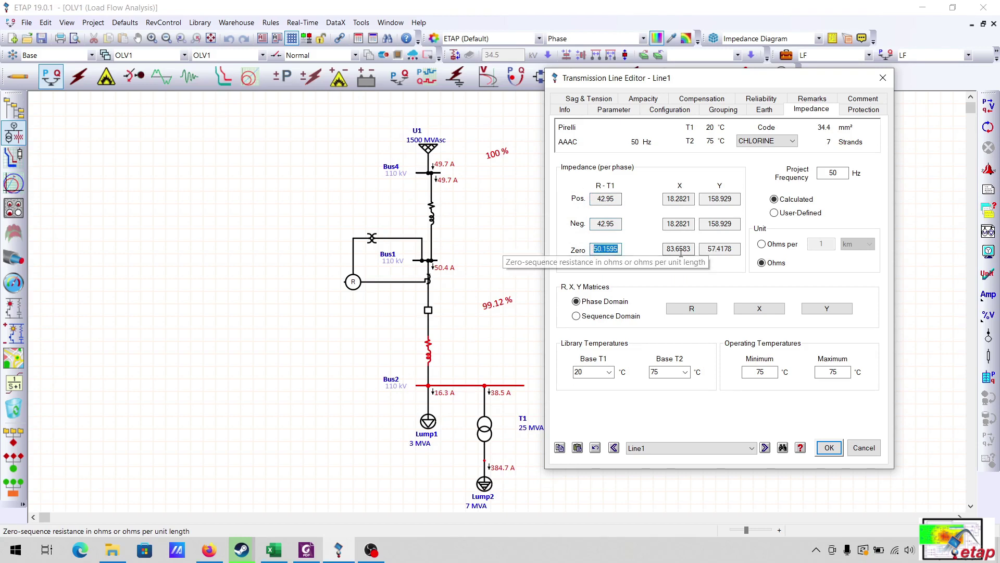
pyautogui.moveTo(690, 198); pyautogui.dragTo(666, 223)
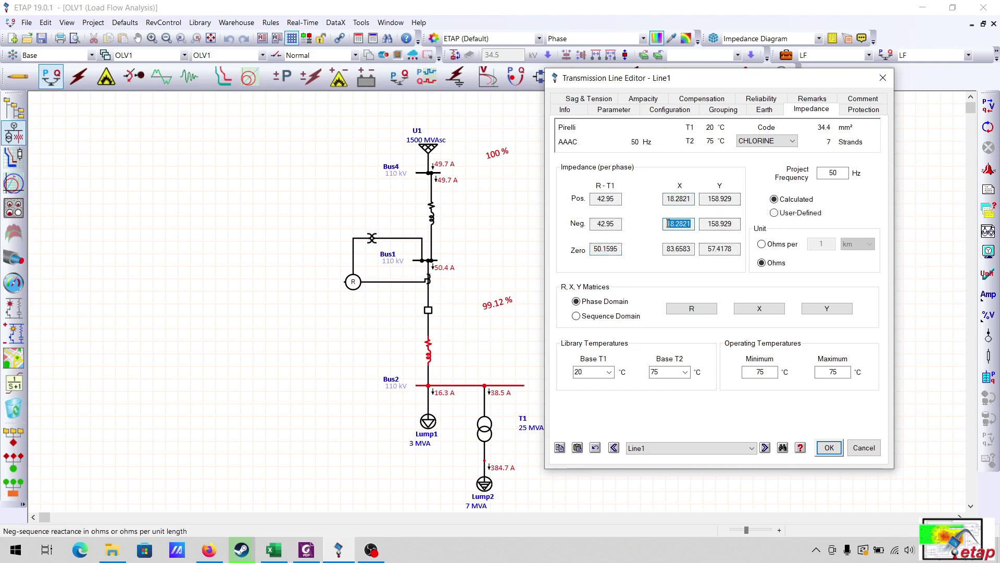
# Compare Line1's impedance in ohms per km with total ohms, review its sequence resistances and susceptances, and close the line editor.
pyautogui.click(763, 245)
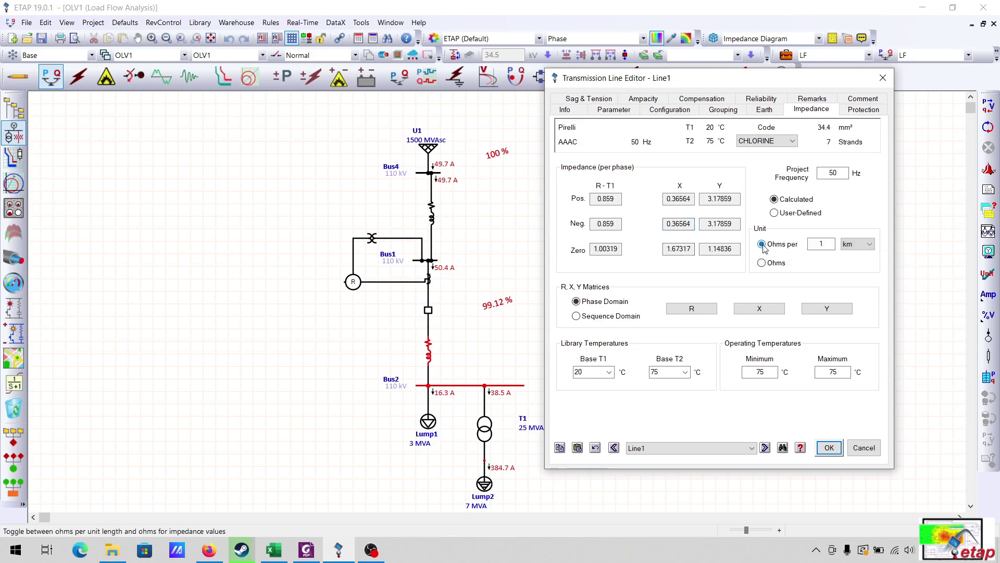
pyautogui.click(762, 263)
pyautogui.doubleClick(606, 199)
pyautogui.doubleClick(593, 224)
pyautogui.doubleClick(594, 250)
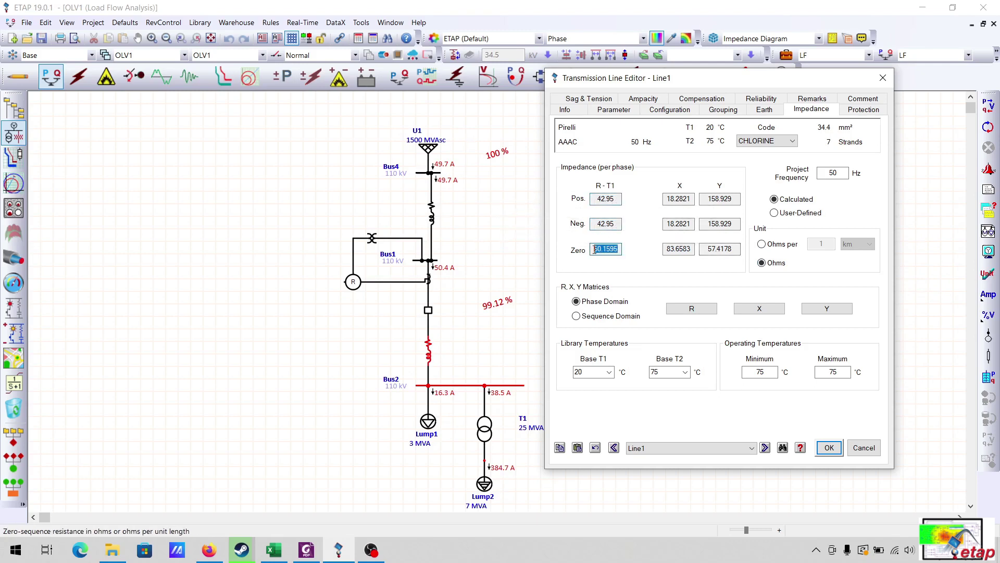
pyautogui.doubleClick(596, 224)
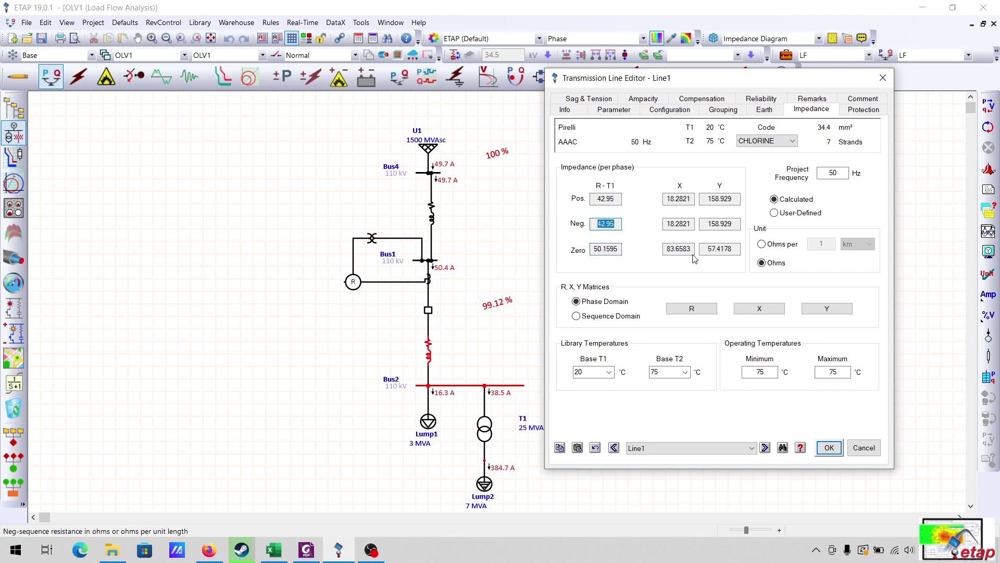
pyautogui.doubleClick(721, 199)
pyautogui.click(713, 223)
pyautogui.moveTo(714, 221); pyautogui.dragTo(730, 245)
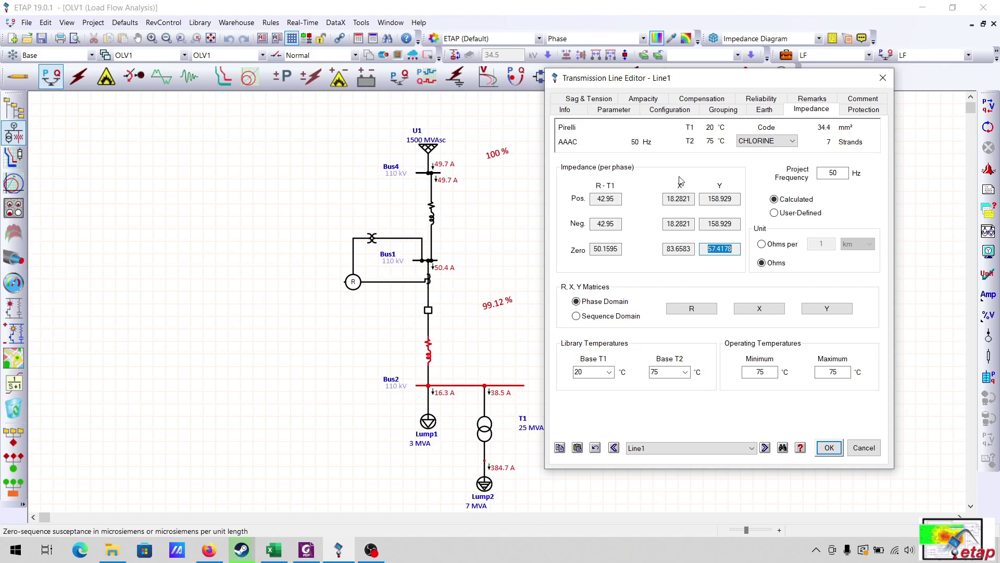
pyautogui.click(883, 77)
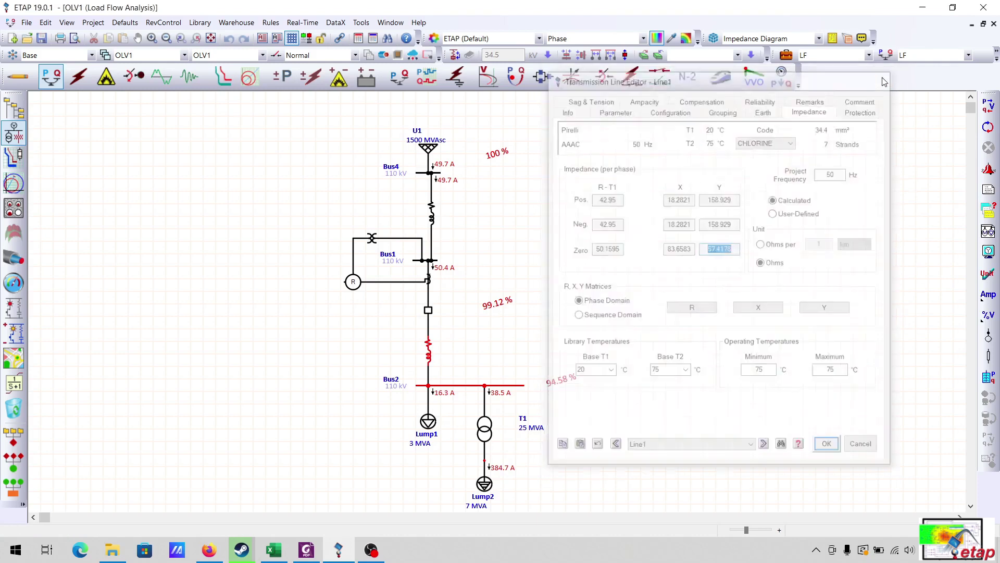
# Check the length and the positive-, negative- and zero-sequence resistances of transmission line Line4 between Bus4 and Bus1.
pyautogui.doubleClick(432, 216)
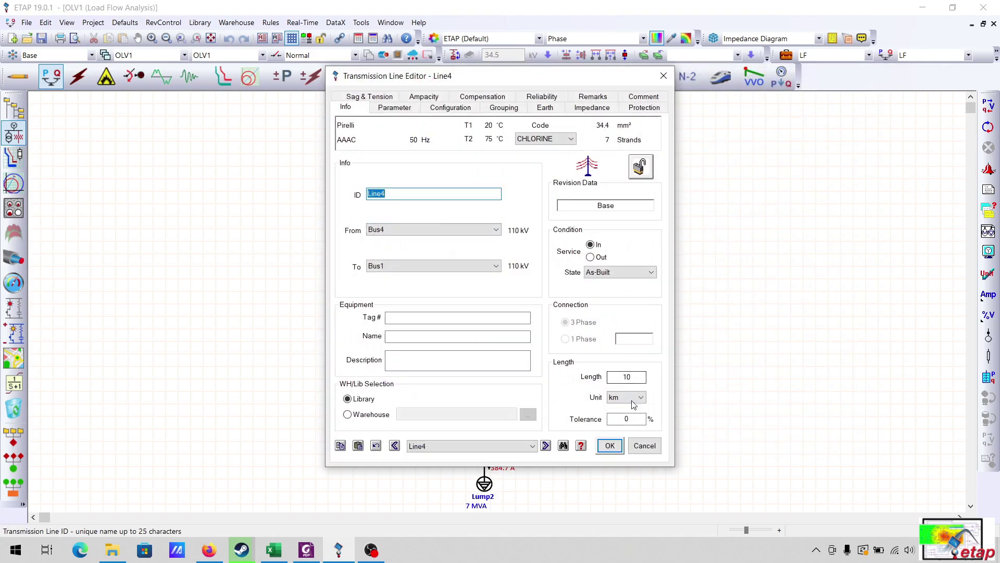
pyautogui.doubleClick(625, 377)
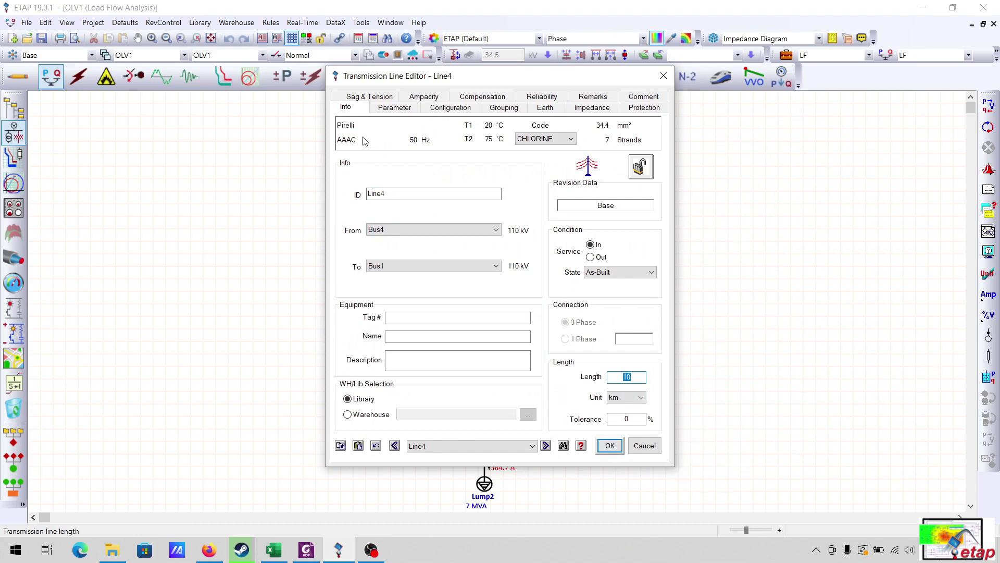
pyautogui.click(591, 107)
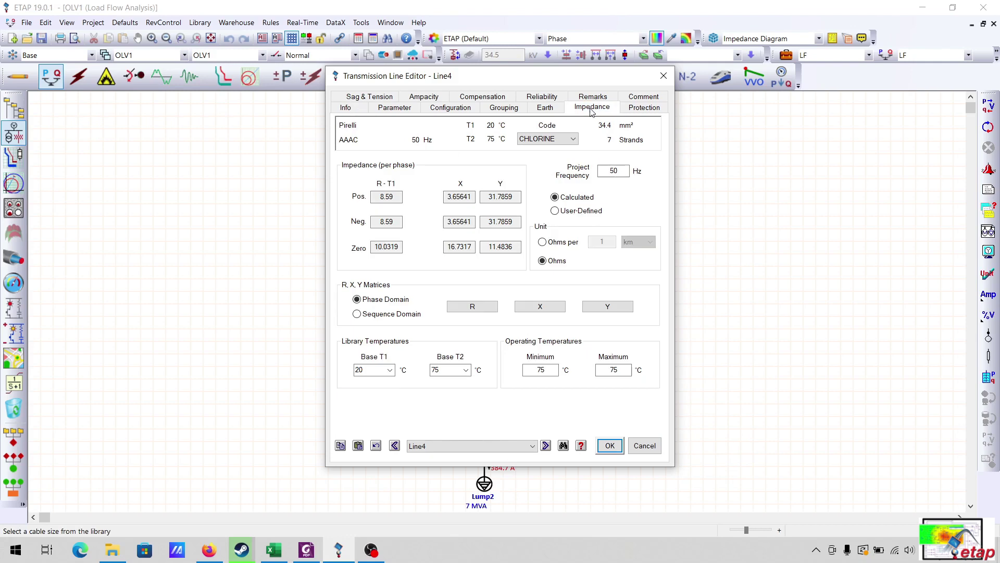
pyautogui.moveTo(396, 198); pyautogui.dragTo(377, 196)
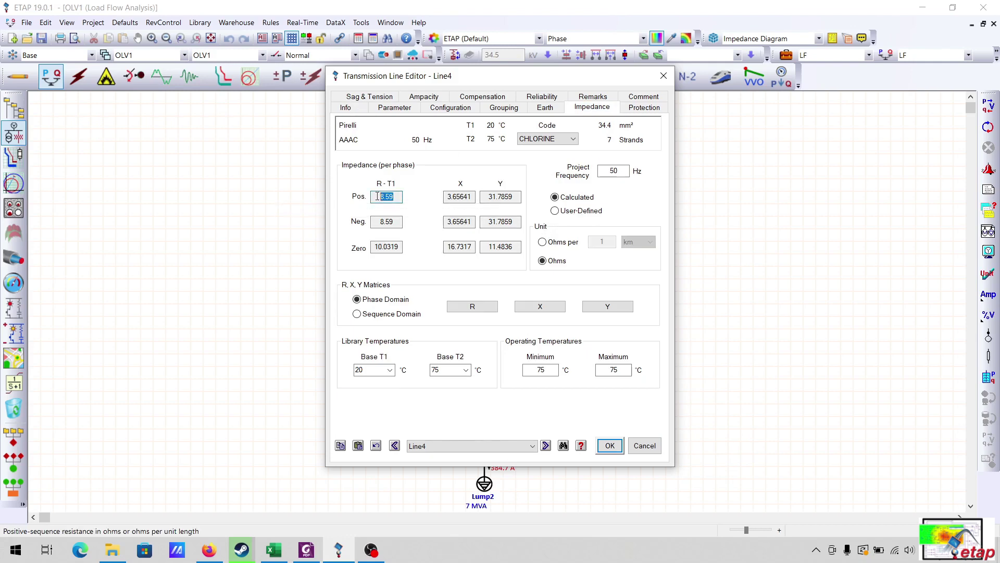
pyautogui.doubleClick(395, 221)
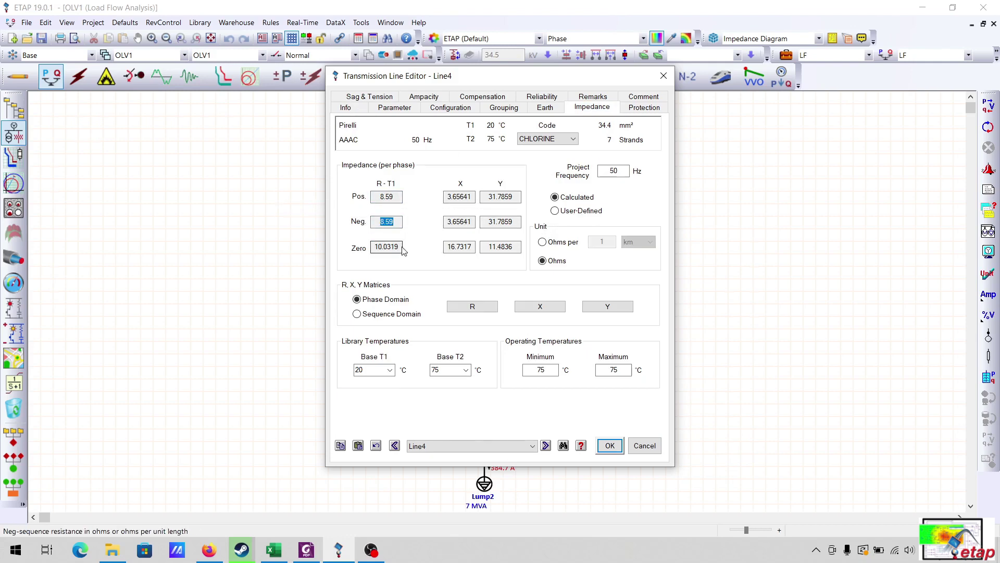
pyautogui.moveTo(400, 249); pyautogui.dragTo(371, 247)
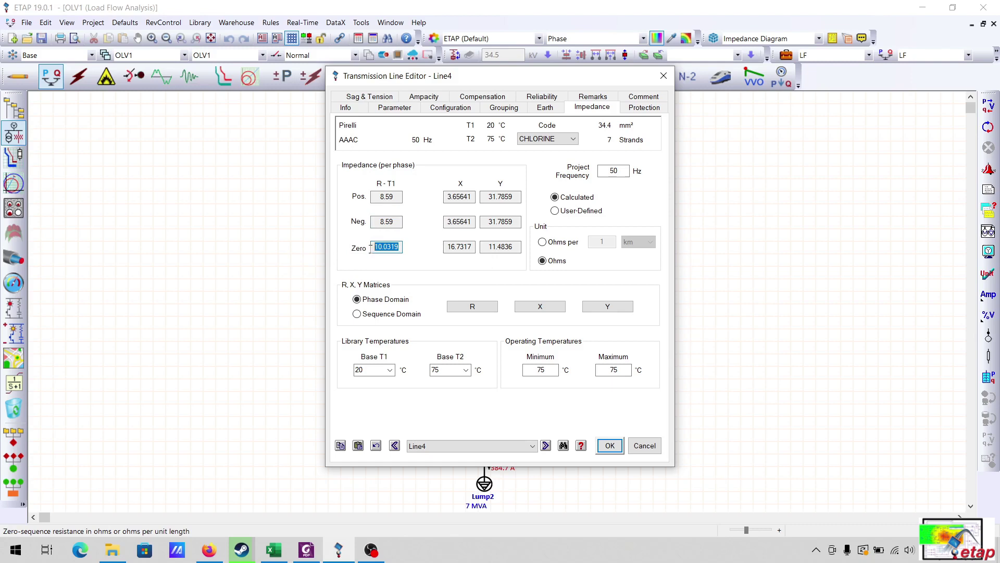
pyautogui.click(610, 445)
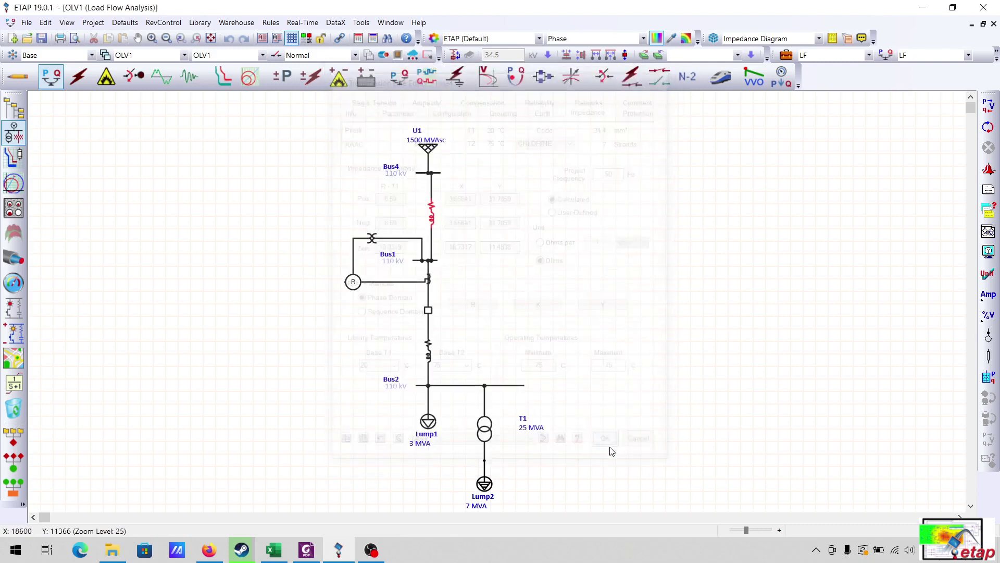
# Review the rating data of high-voltage circuit breaker CB1 and close its editor.
pyautogui.doubleClick(429, 310)
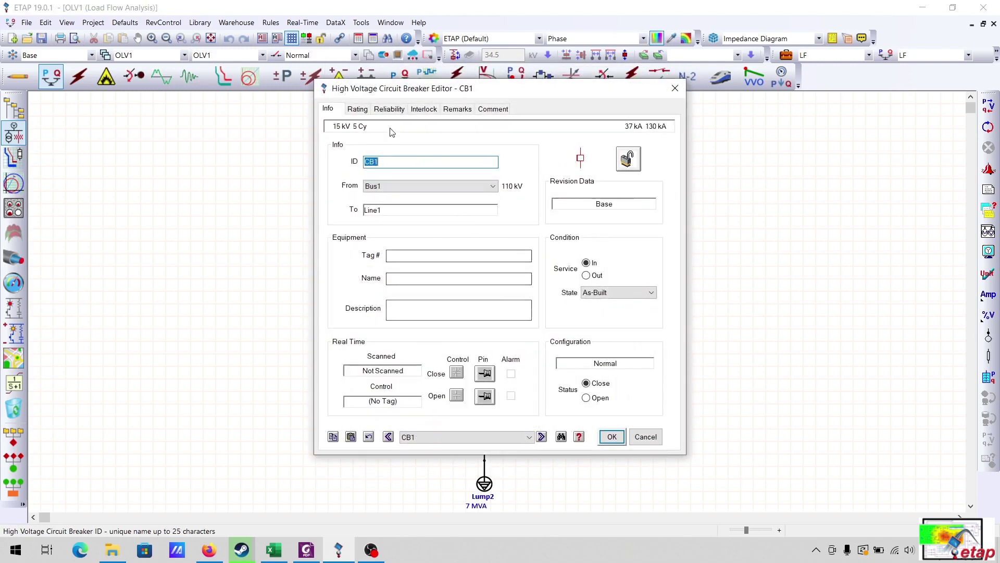
pyautogui.click(357, 109)
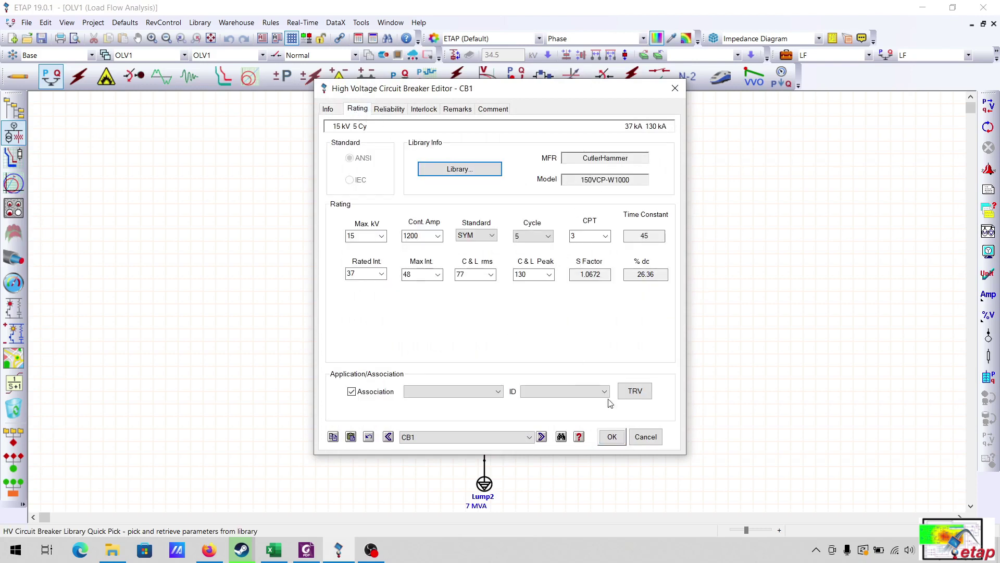
pyautogui.click(612, 440)
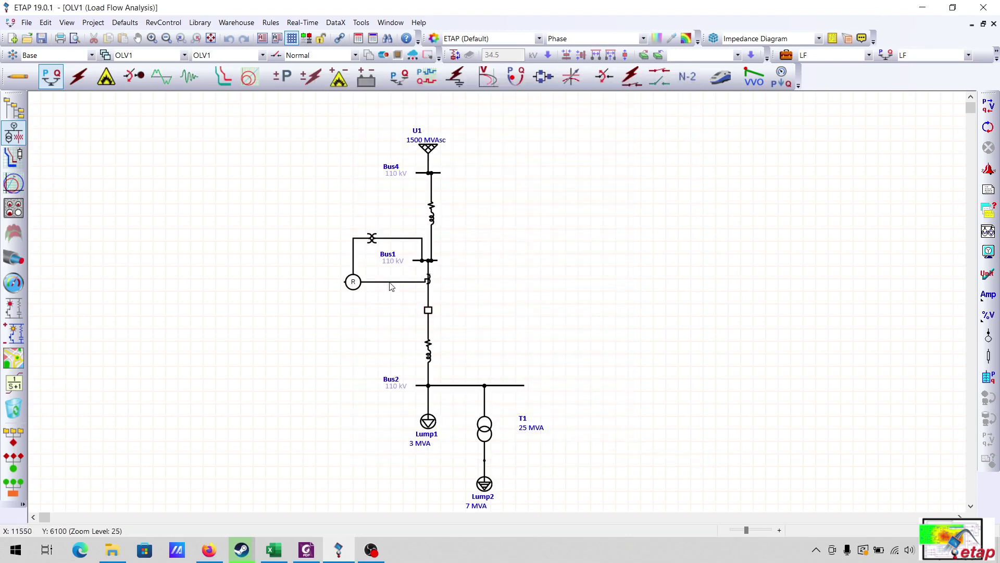
# Switch to the Distance calculation workbook in Excel and review the R1 entry under the impedance-per-km heading.
pyautogui.click(274, 550)
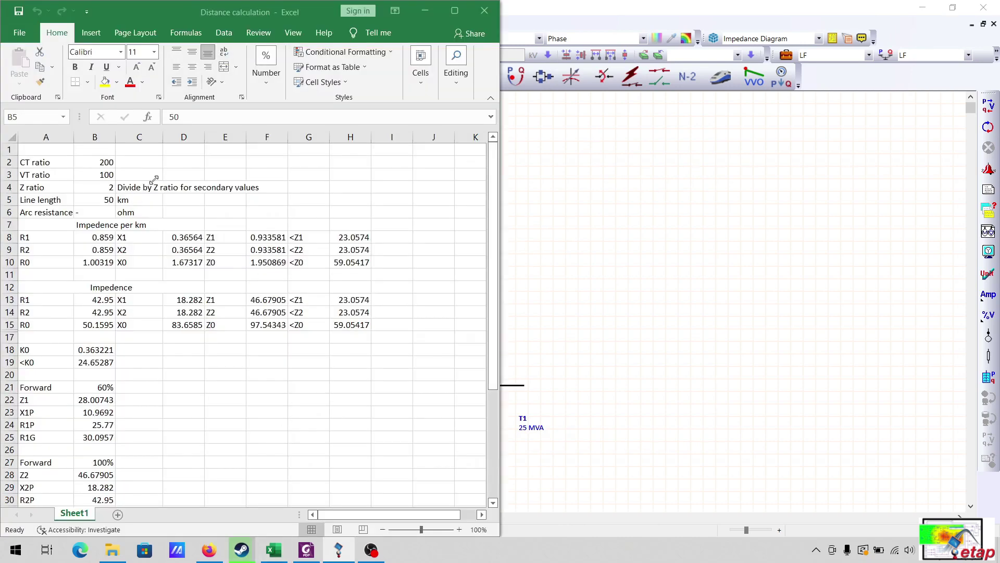
pyautogui.click(106, 225)
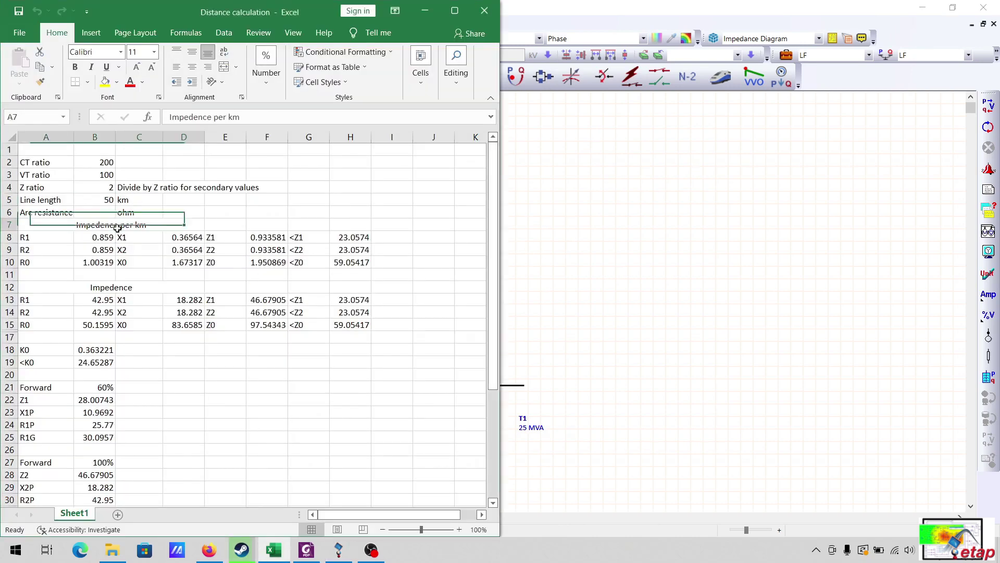
pyautogui.click(104, 237)
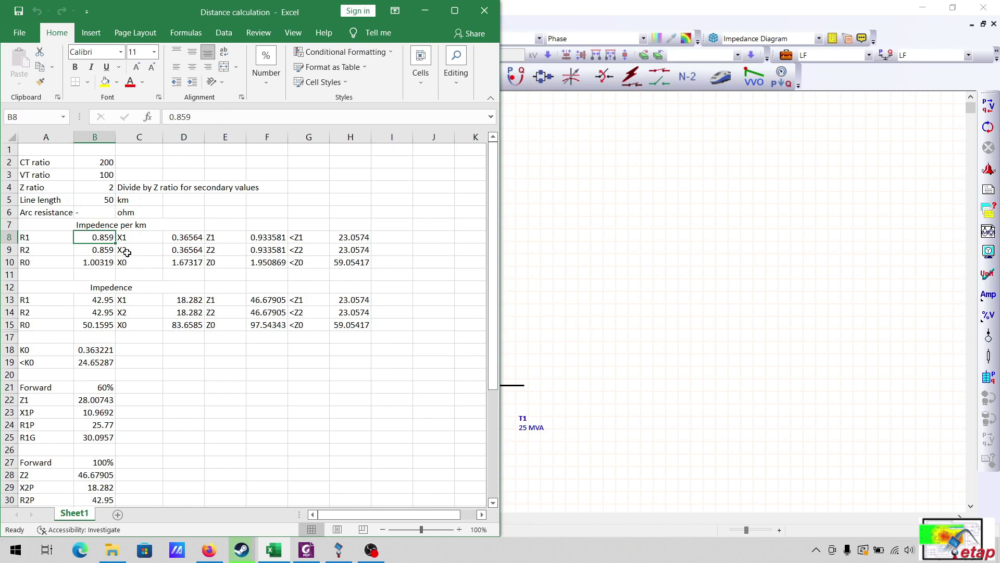
# Switch to ETAP, check Line1's positive- and negative-sequence resistances in ohms per km, and close the line editor.
pyautogui.click(571, 259)
pyautogui.doubleClick(433, 350)
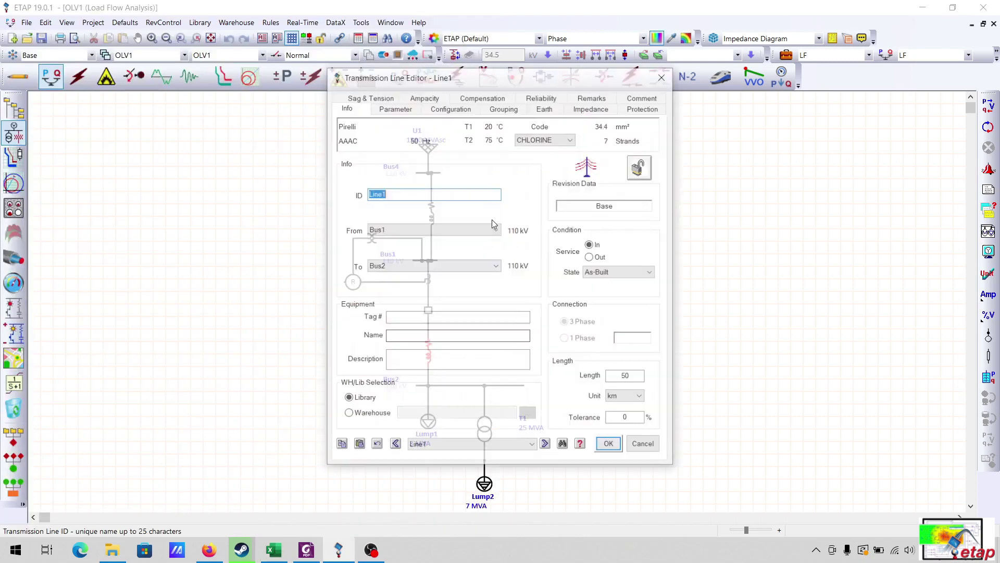
pyautogui.click(609, 107)
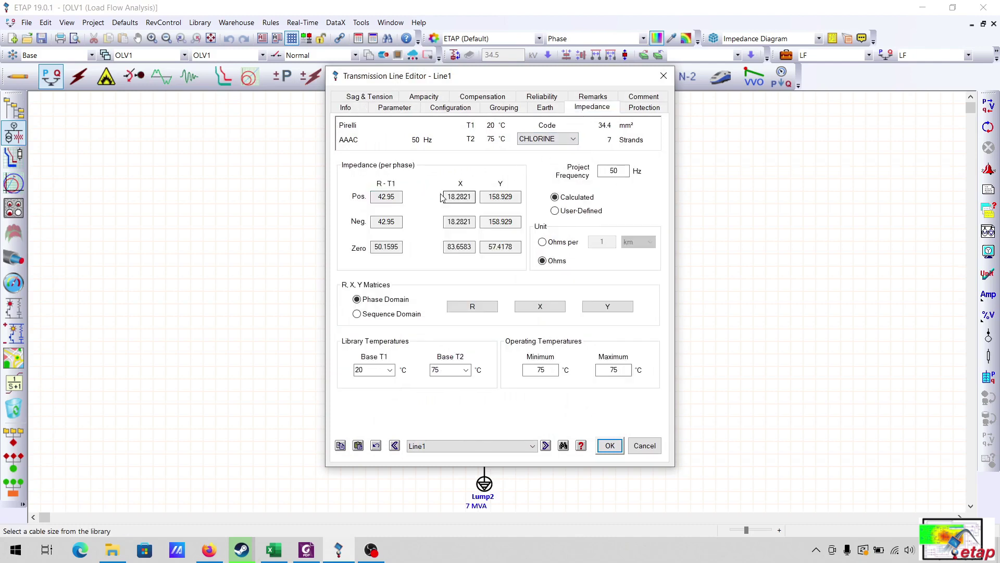
pyautogui.click(563, 244)
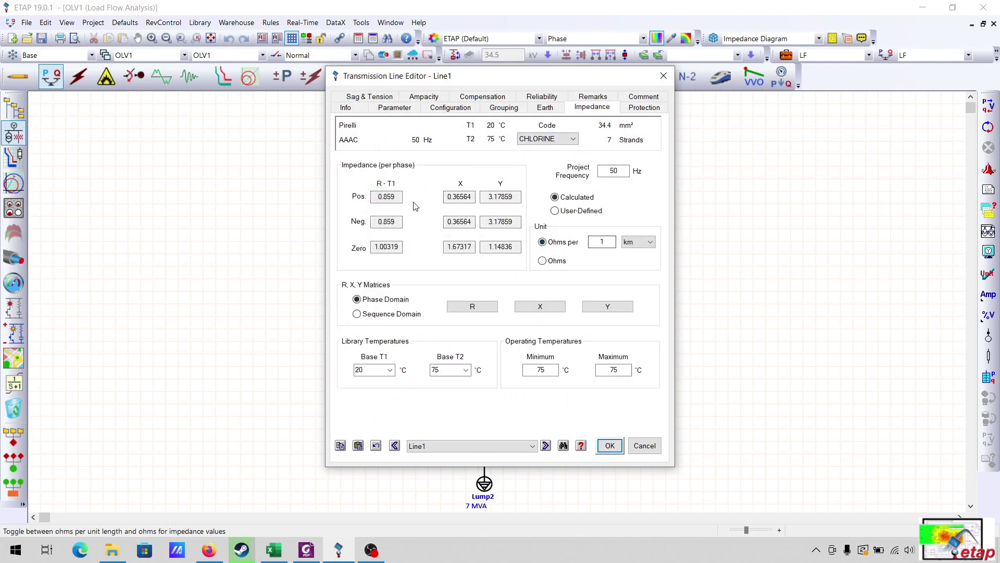
pyautogui.doubleClick(398, 197)
pyautogui.click(394, 223)
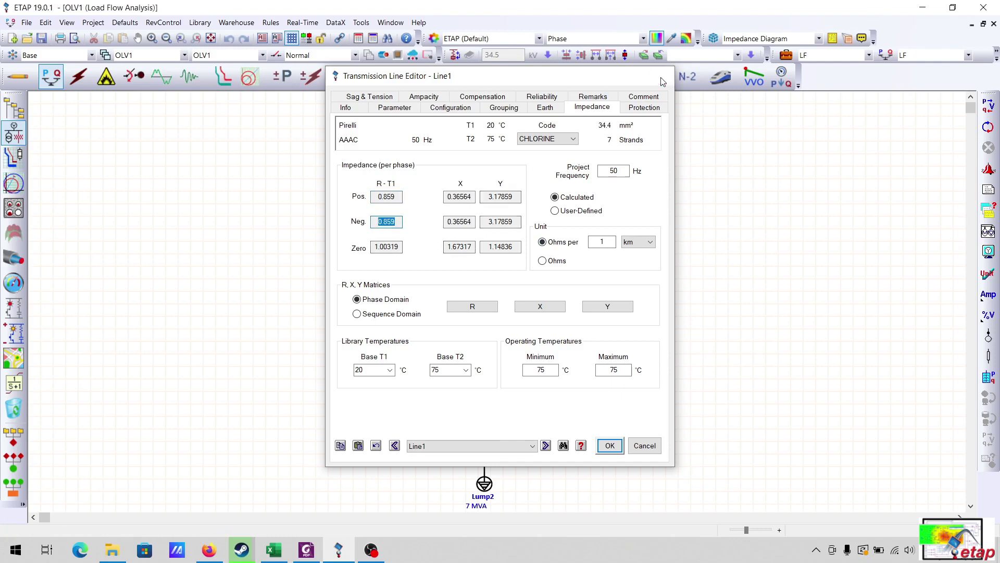
pyautogui.click(664, 76)
# Return to the Excel workbook and review the per-km sequence resistances R1, R2, R0 and reactances X1, X2, X0.
pyautogui.click(273, 549)
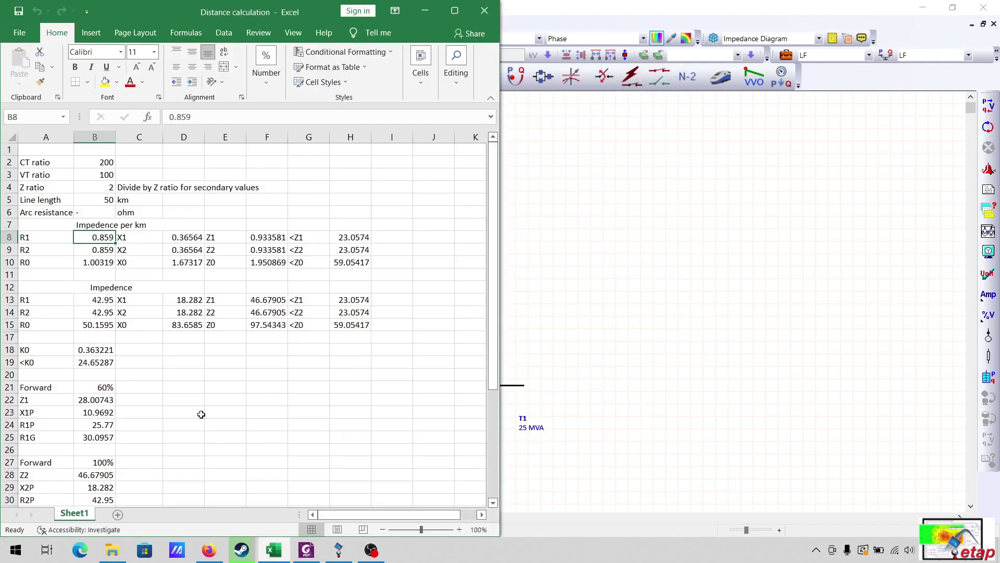
pyautogui.click(46, 242)
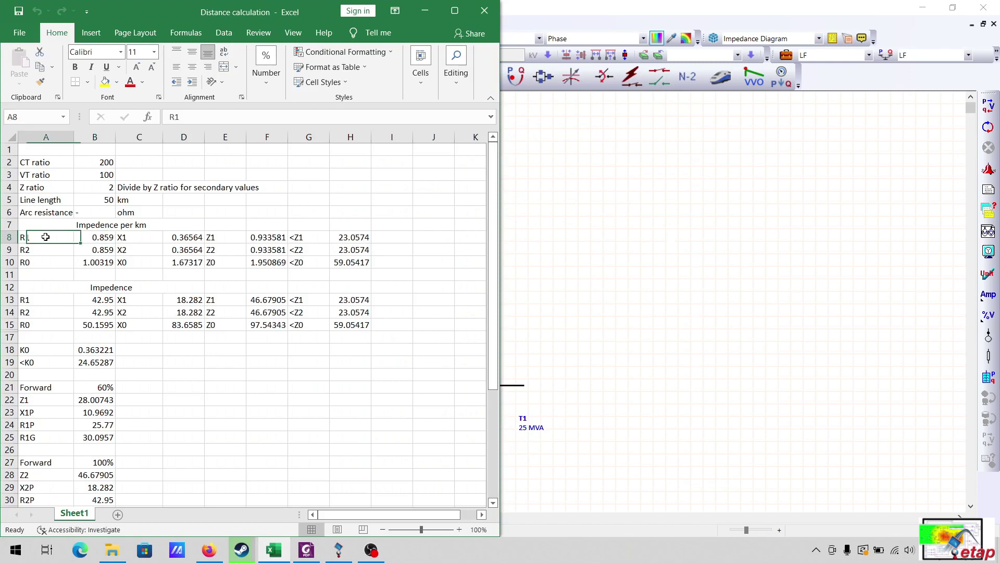
pyautogui.click(97, 241)
pyautogui.click(52, 251)
pyautogui.click(44, 263)
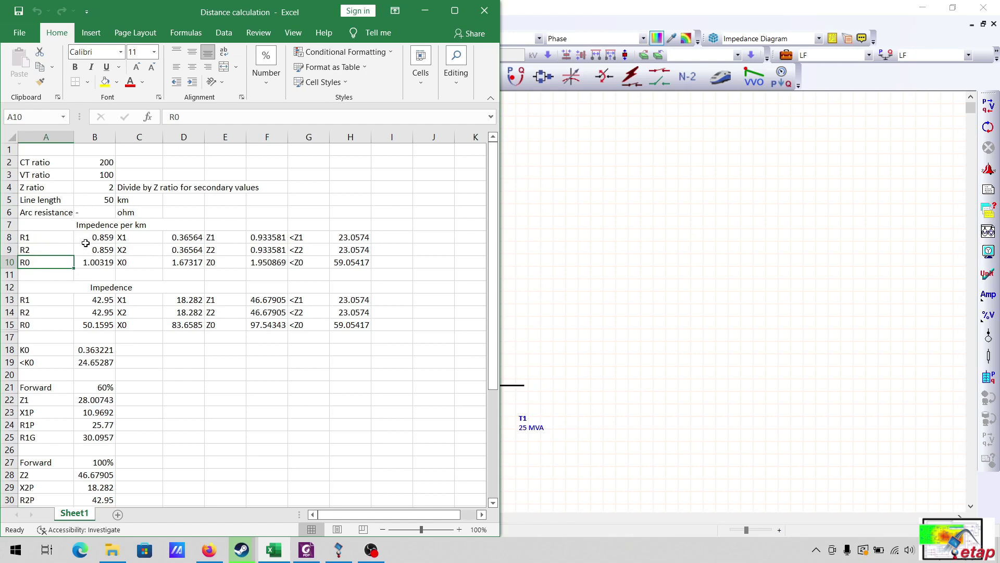
pyautogui.moveTo(81, 239); pyautogui.dragTo(95, 262)
pyautogui.moveTo(180, 239); pyautogui.dragTo(180, 259)
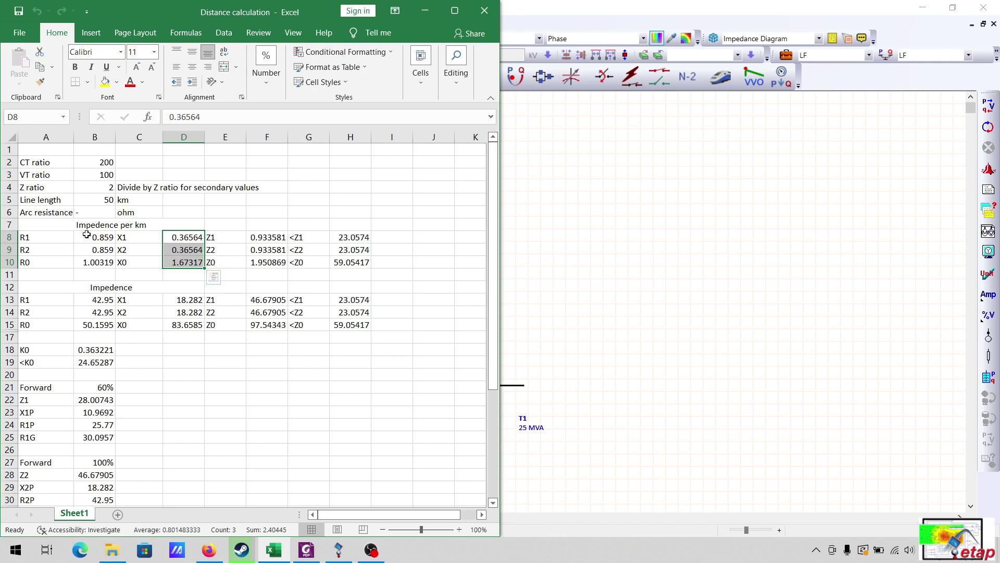
# Examine the formulas for the per-km Z1 magnitude and angle together with their R1 and X1 source cells.
pyautogui.click(106, 235)
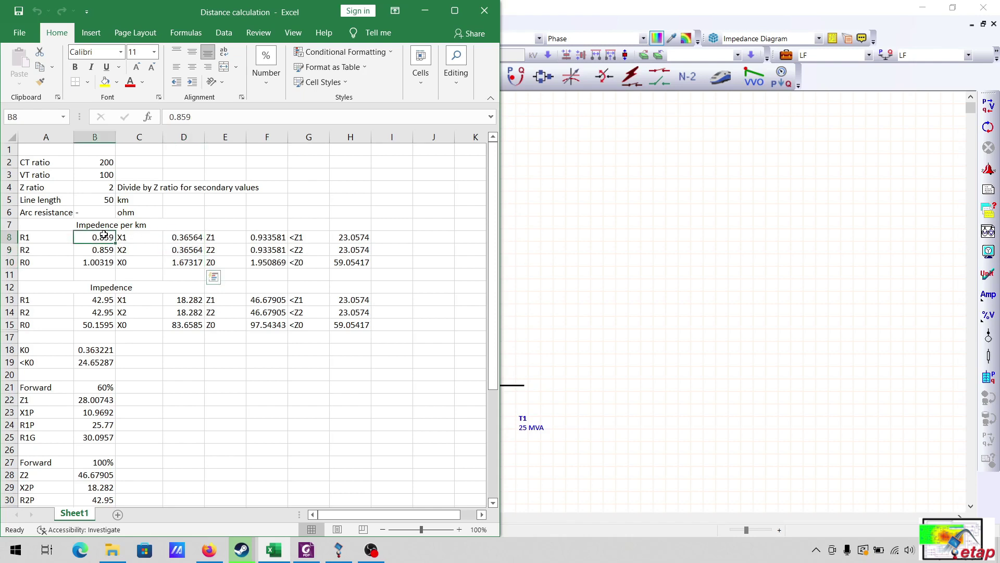
pyautogui.click(196, 236)
pyautogui.click(276, 238)
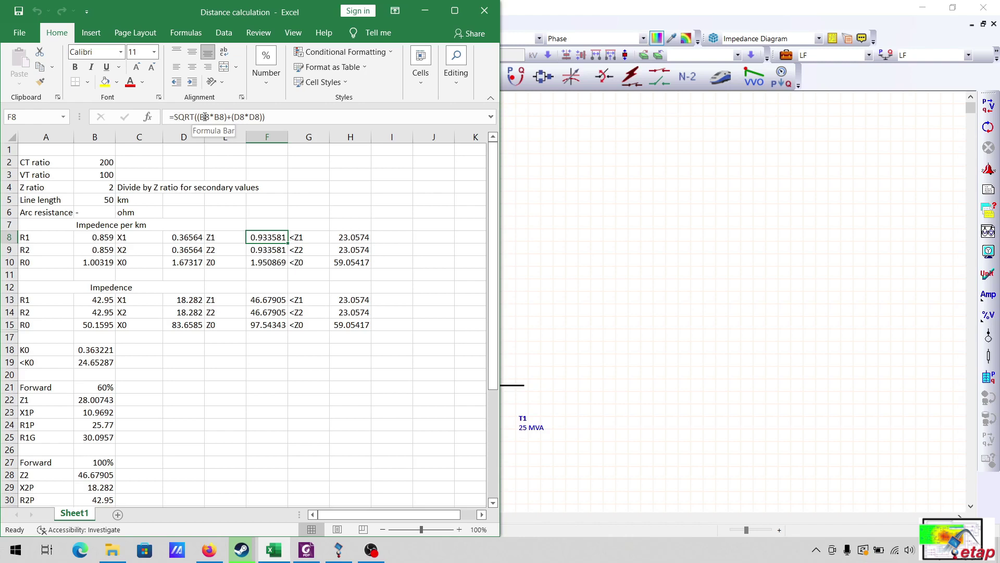
pyautogui.click(92, 235)
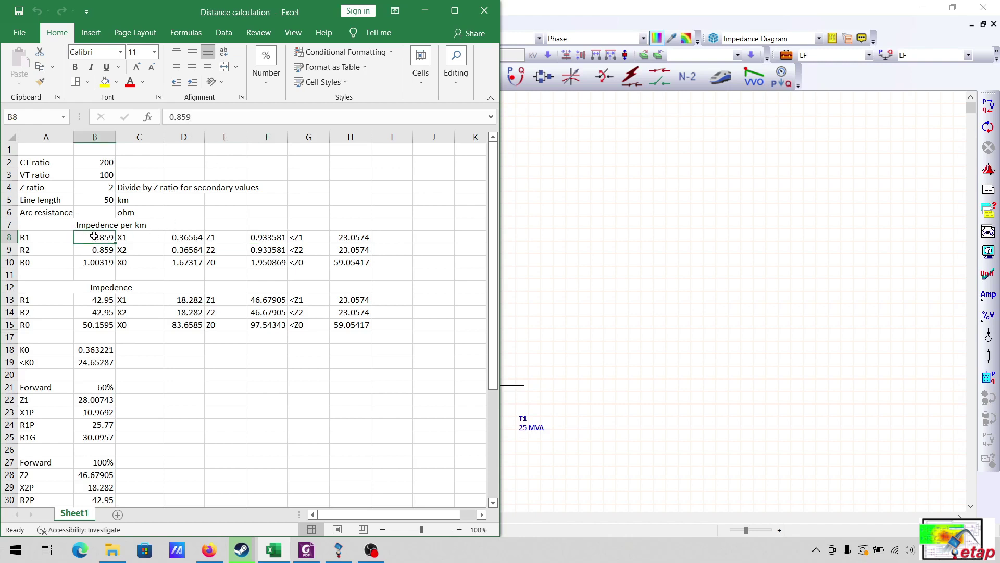
pyautogui.click(180, 236)
pyautogui.click(272, 236)
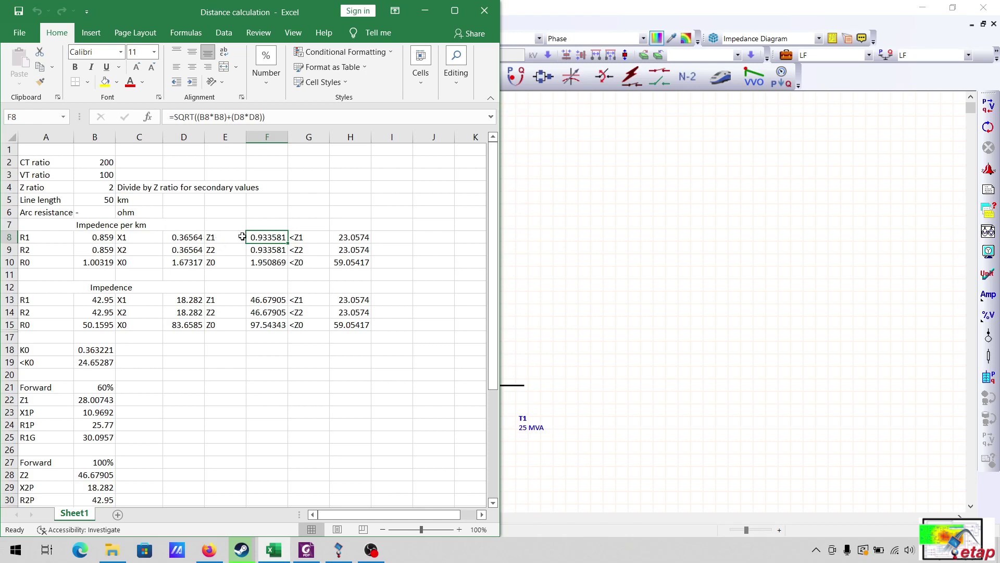
pyautogui.click(355, 237)
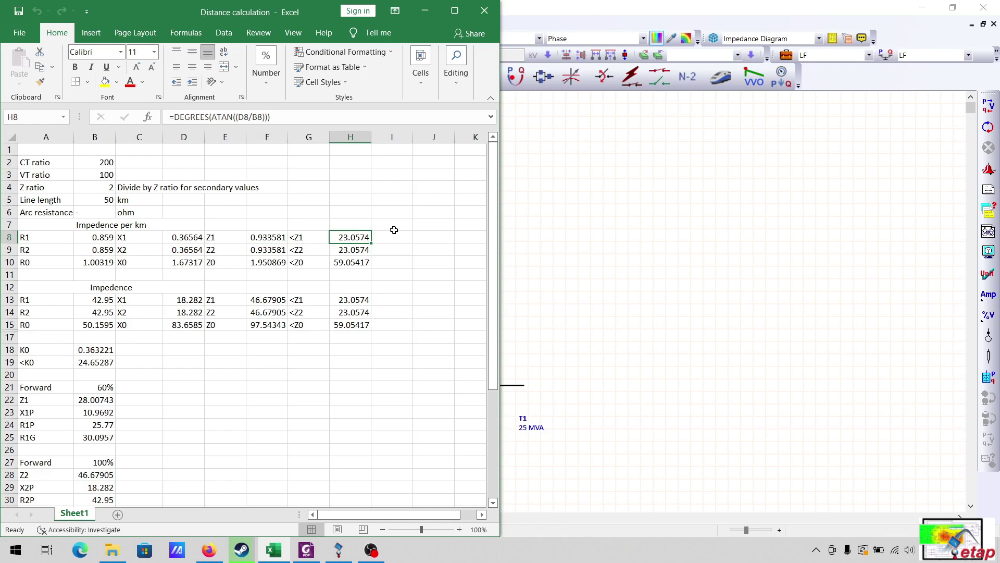
pyautogui.click(182, 239)
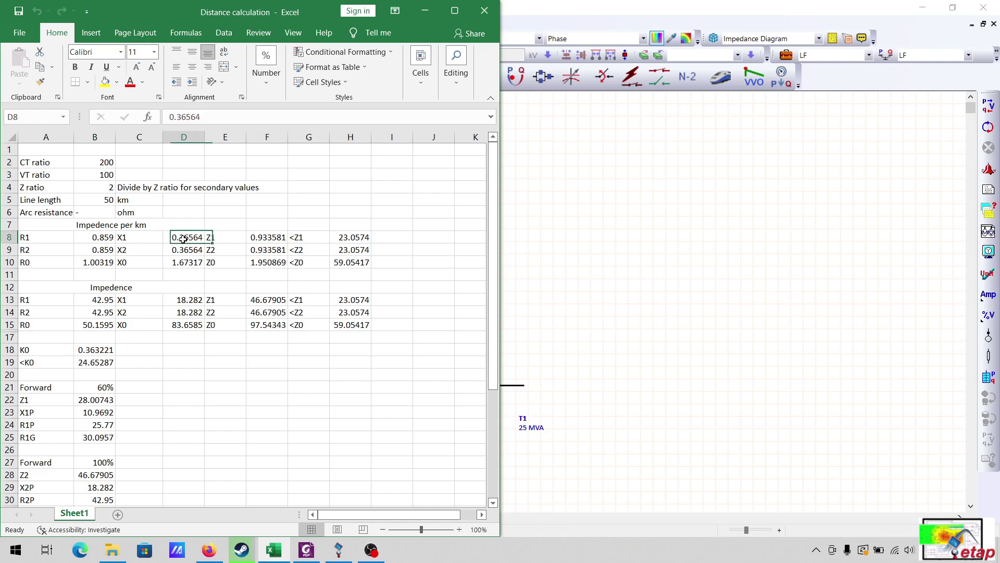
pyautogui.click(92, 238)
# Examine the formula for total R1 and compare the total impedance block with the per-km block.
pyautogui.click(107, 289)
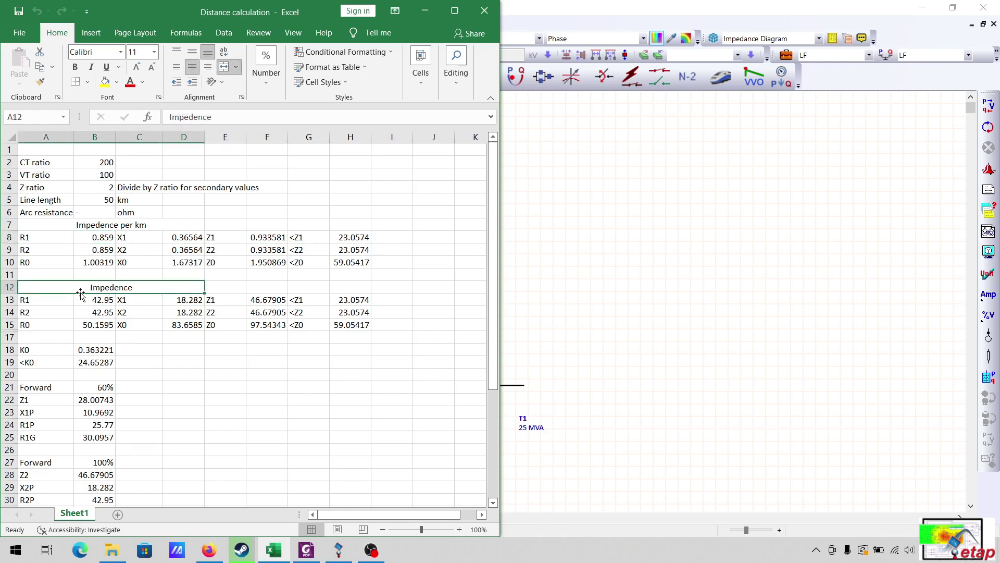
pyautogui.click(99, 302)
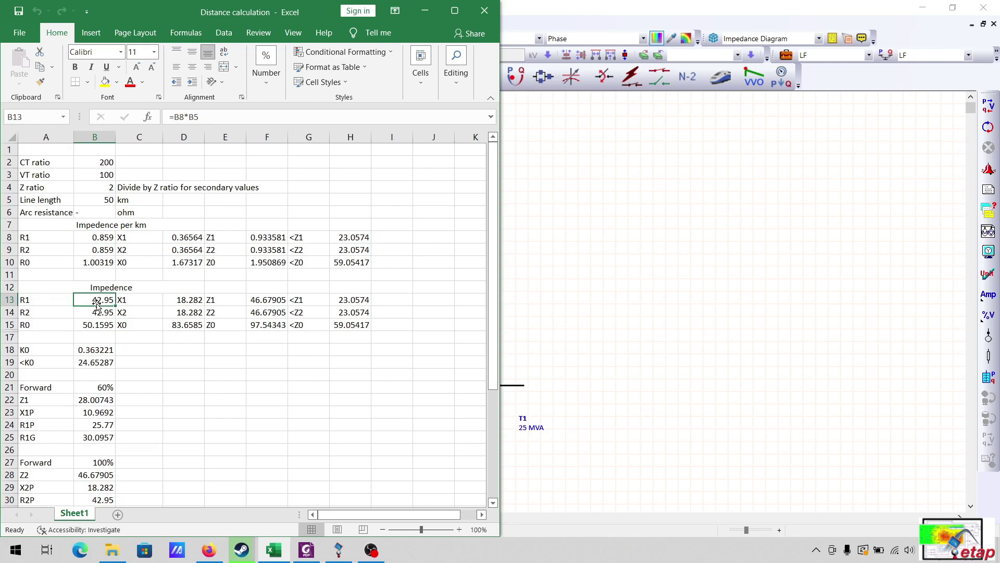
pyautogui.click(106, 288)
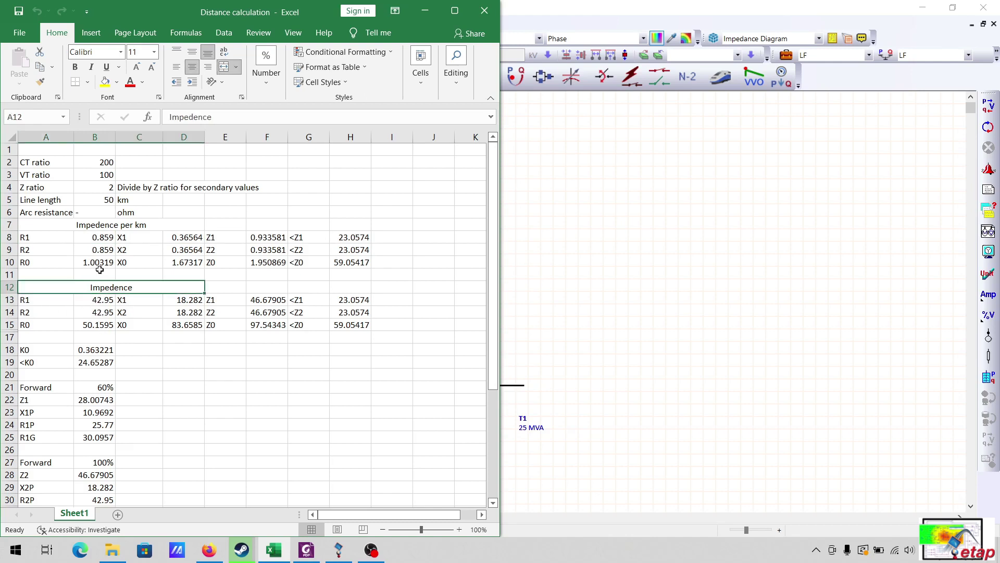
pyautogui.click(101, 239)
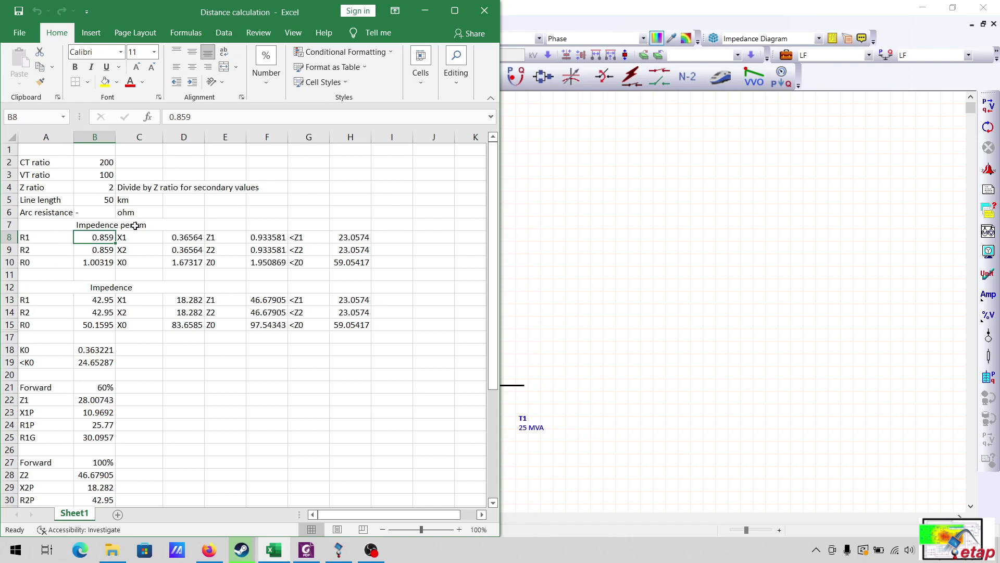
pyautogui.click(153, 226)
pyautogui.click(98, 291)
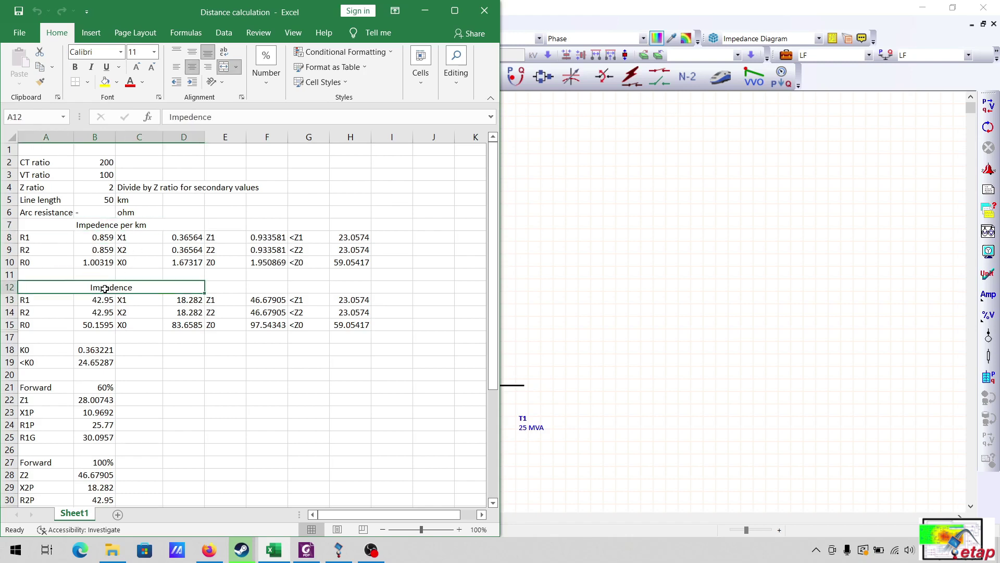
# Set the line length in B5 to 10 km and check the recalculated total R1.
pyautogui.click(106, 202)
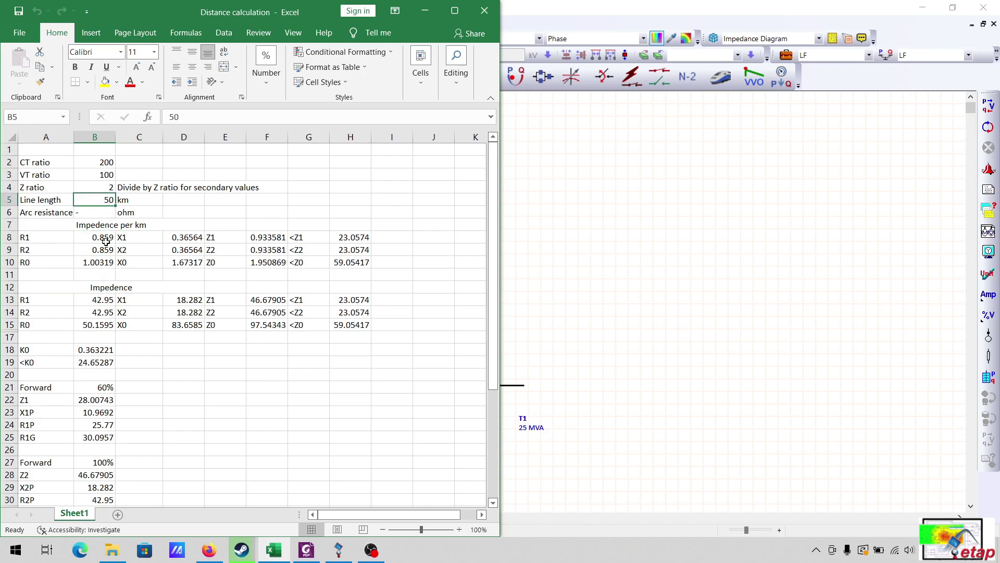
pyautogui.write('1')
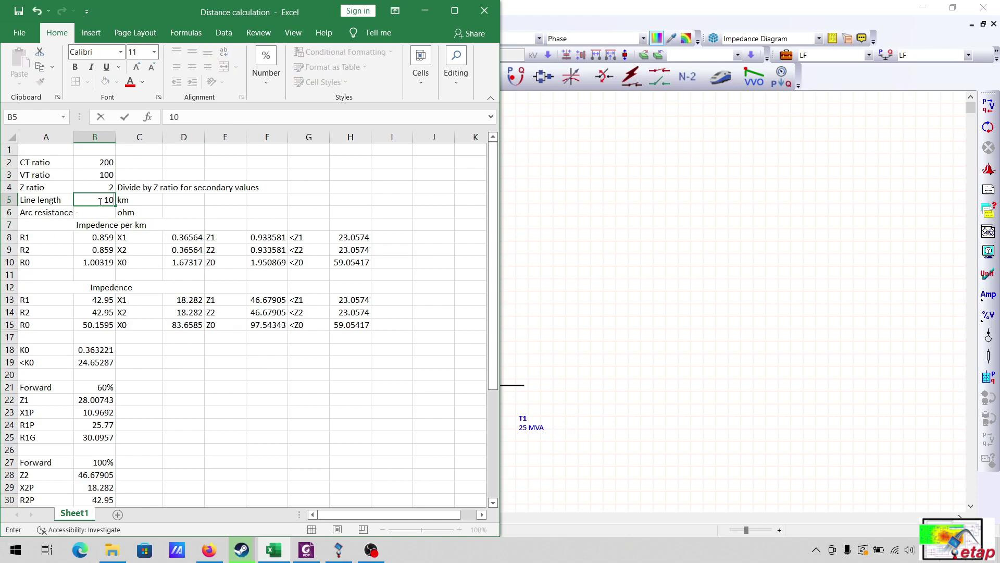
pyautogui.press('Return')
pyautogui.click(106, 301)
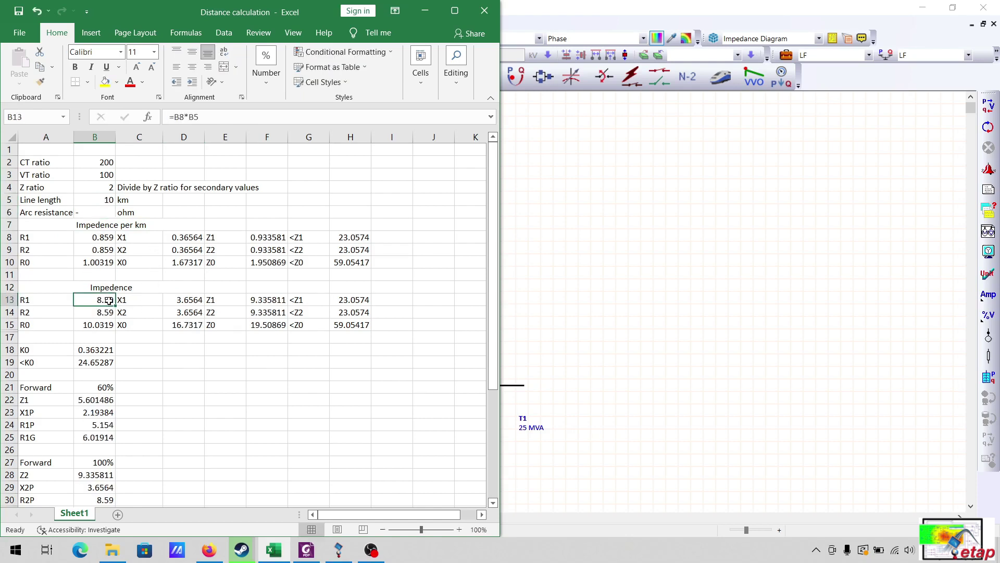
# Restore the line length in B5 to 50 km.
pyautogui.click(106, 201)
pyautogui.write('50')
pyautogui.press('Return')
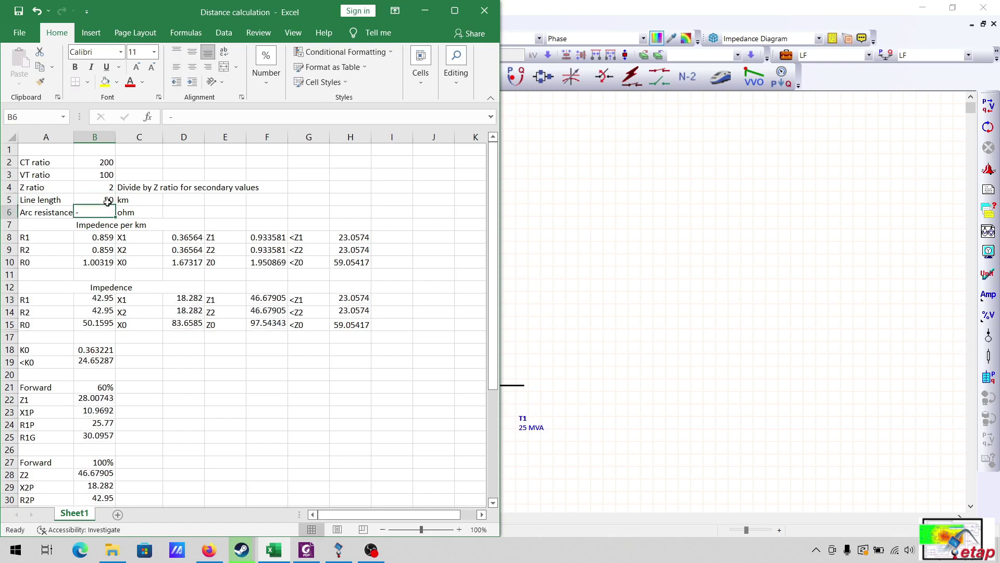
# Review the total R1, R2 and R0 rows and the matching Z1, Z2 and Z0 entries in the impedance block.
pyautogui.click(104, 305)
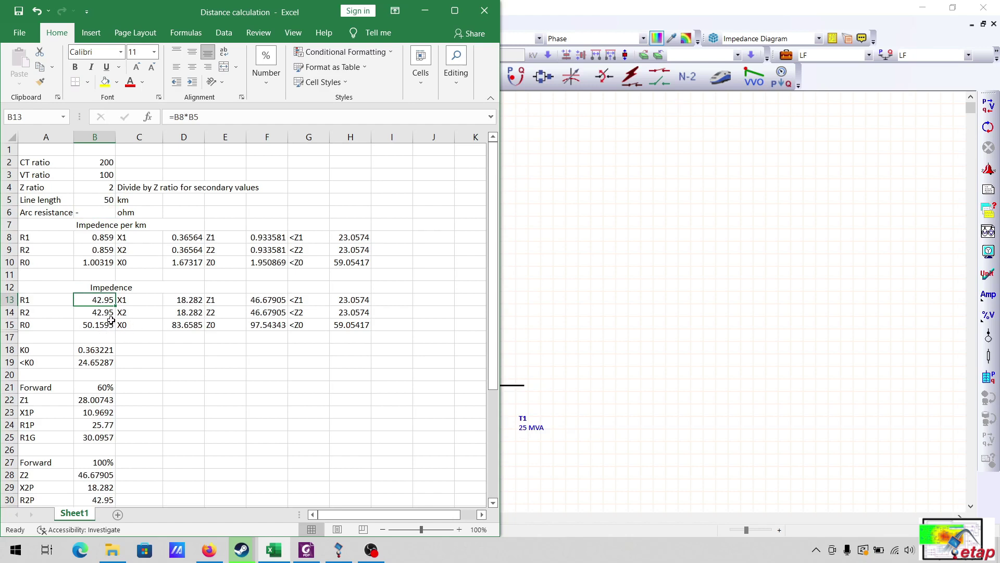
pyautogui.click(48, 302)
pyautogui.click(48, 314)
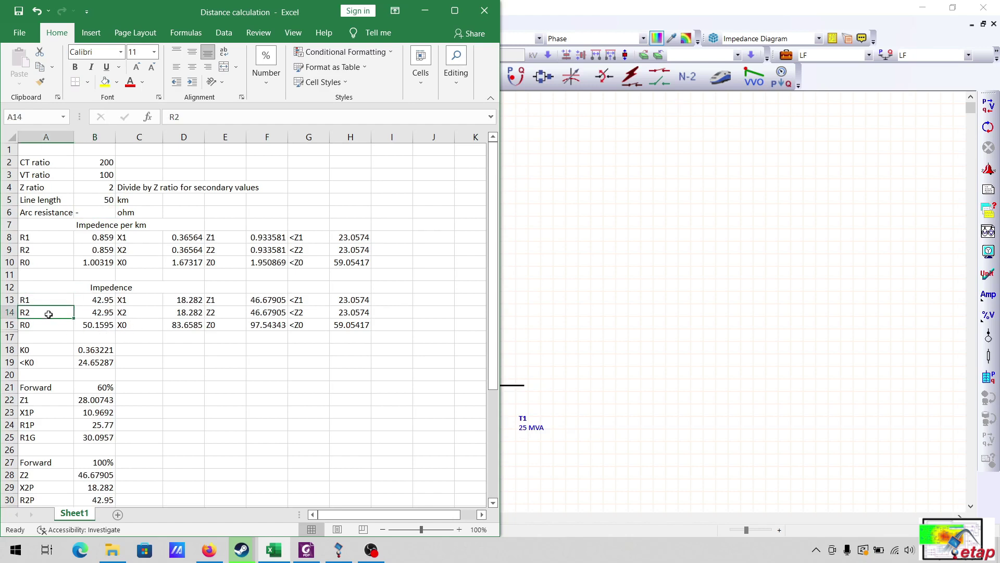
pyautogui.click(49, 325)
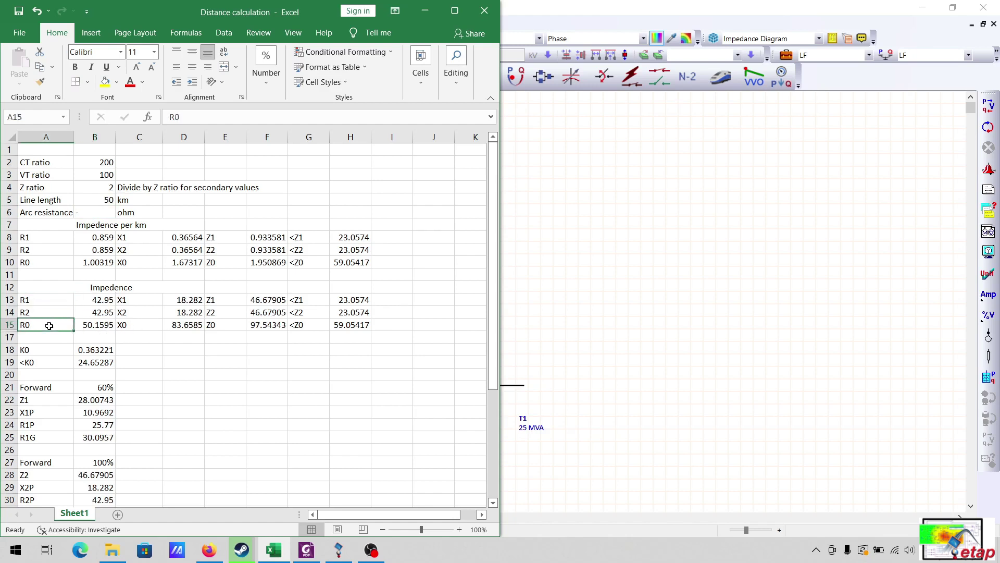
pyautogui.click(234, 303)
pyautogui.click(234, 314)
pyautogui.click(233, 326)
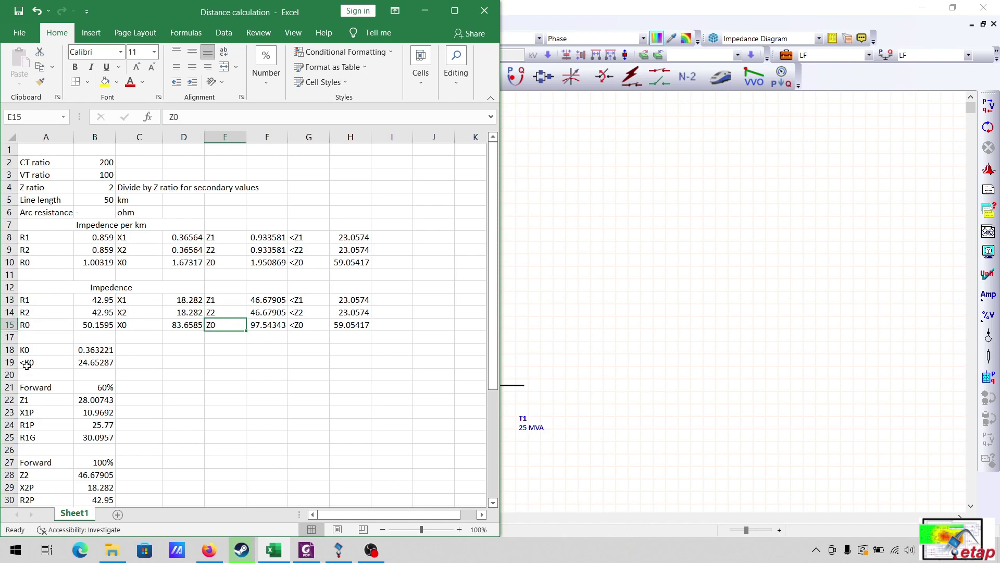
# Examine the residual compensation factor K0 formula and the K0 angle beneath the total impedance block.
pyautogui.click(90, 351)
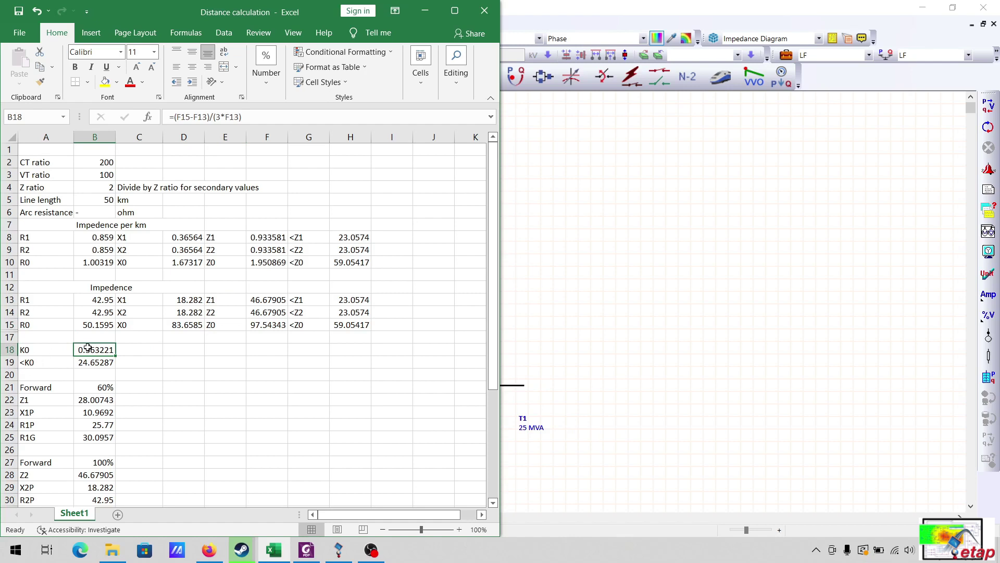
pyautogui.click(102, 364)
pyautogui.click(103, 352)
pyautogui.click(96, 364)
pyautogui.click(101, 350)
pyautogui.click(100, 363)
pyautogui.click(56, 348)
pyautogui.click(94, 348)
pyautogui.click(86, 364)
pyautogui.click(105, 349)
pyautogui.click(37, 350)
pyautogui.click(95, 354)
pyautogui.click(57, 352)
pyautogui.click(102, 348)
# Switch to ETAP, open Relay1's distance settings, and read the description of the KZ1 Res Comp setting.
pyautogui.click(339, 549)
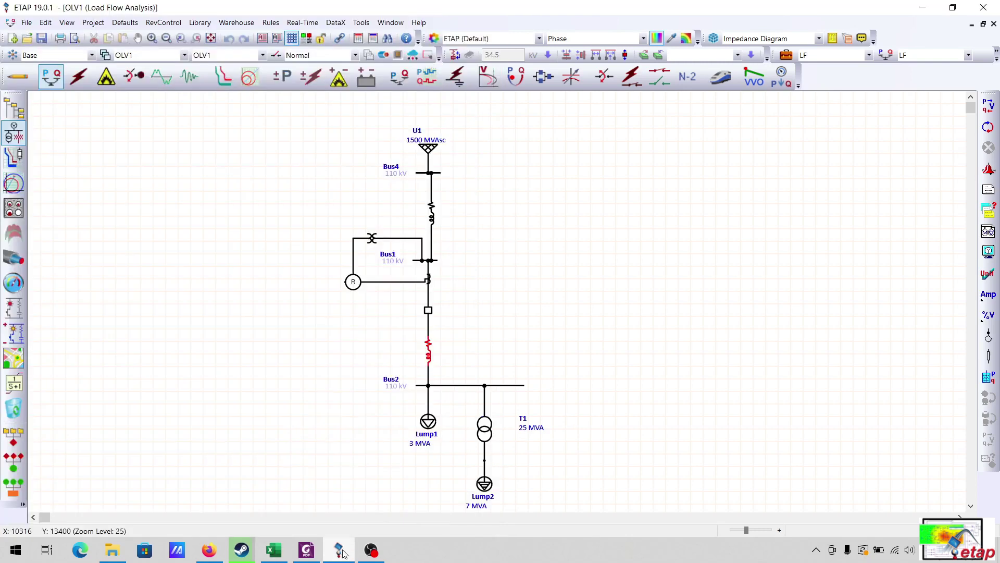
pyautogui.doubleClick(354, 282)
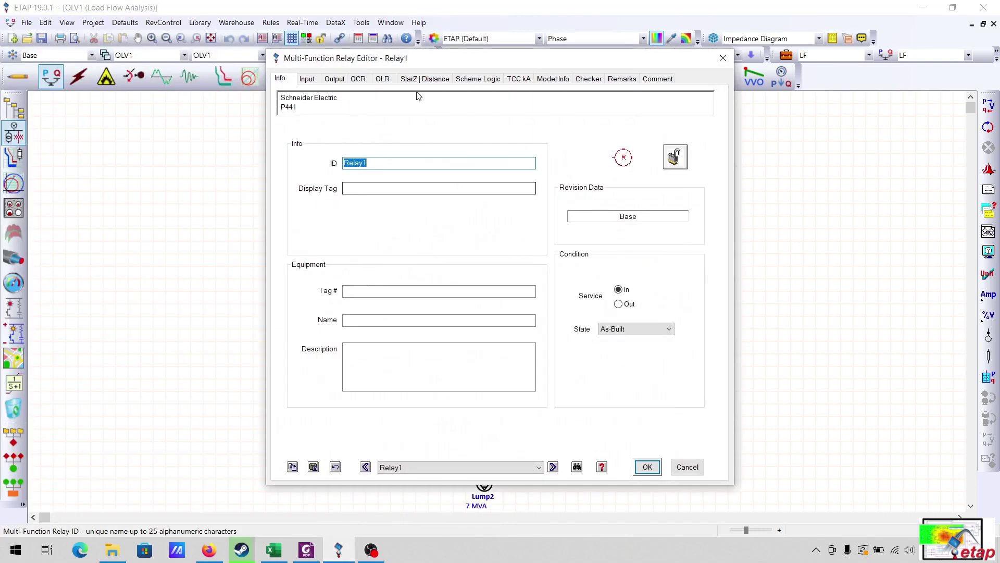
pyautogui.click(424, 78)
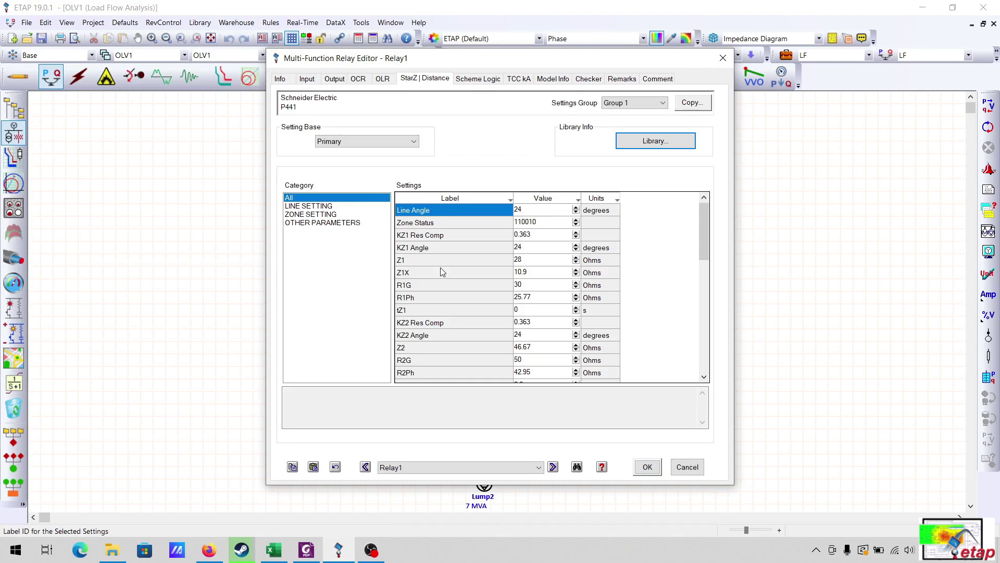
pyautogui.click(451, 234)
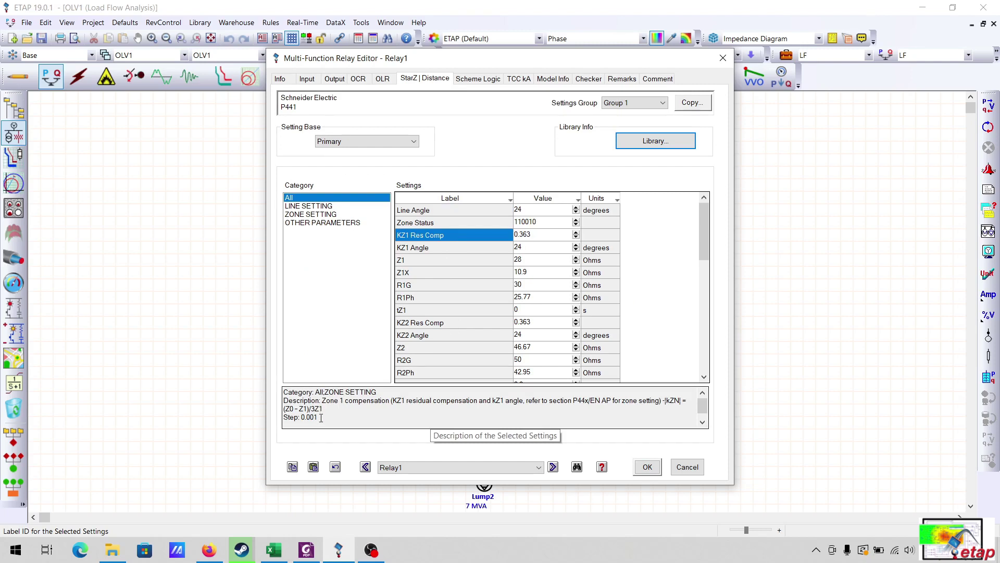
# Examine the residual compensation formula in the KZ1 Res Comp description, close Relay1's editor and switch to the Excel distance calculation.
pyautogui.moveTo(325, 407); pyautogui.dragTo(292, 408)
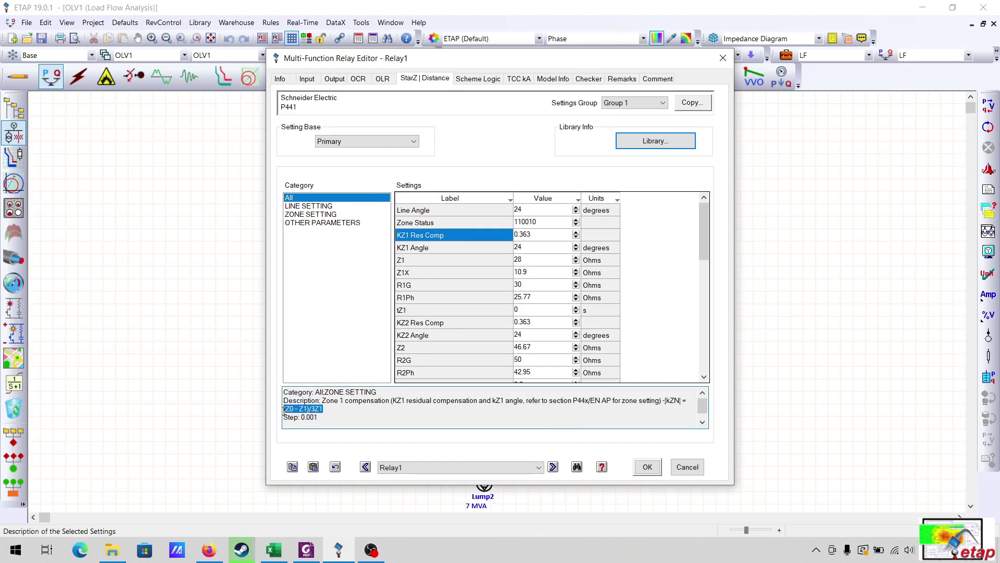
pyautogui.click(723, 58)
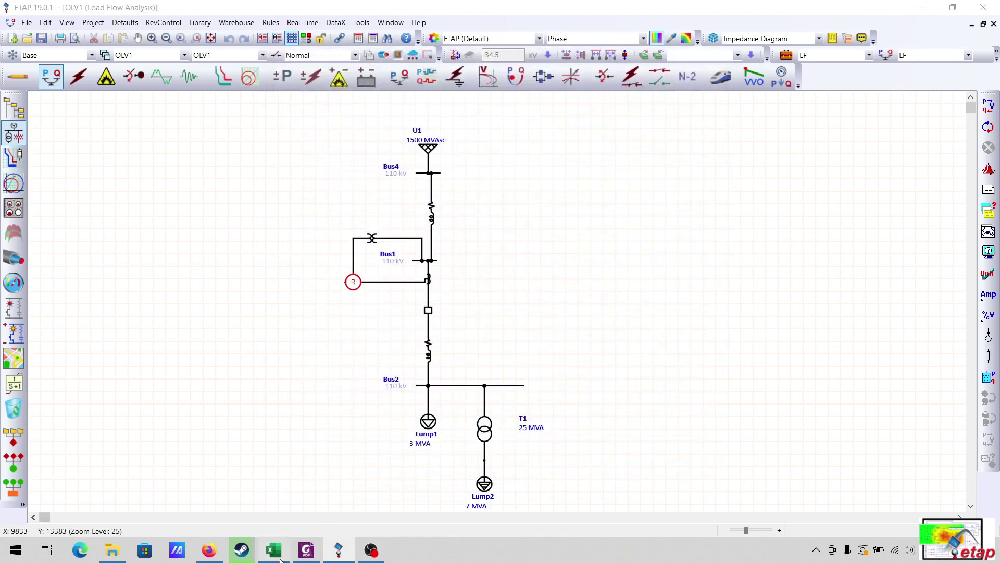
pyautogui.click(273, 549)
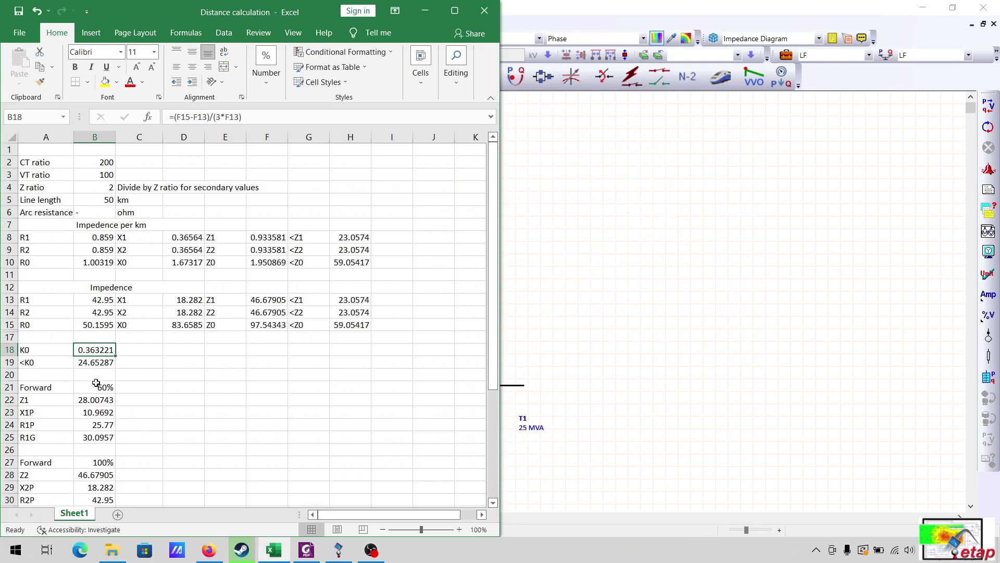
# Review the forward and reverse zone blocks, checking zone 1's 60% reach in B21 against the protected line in the ETAP one-line diagram.
pyautogui.scroll(-2, 96, 383)
pyautogui.click(49, 314)
pyautogui.click(91, 313)
pyautogui.click(68, 313)
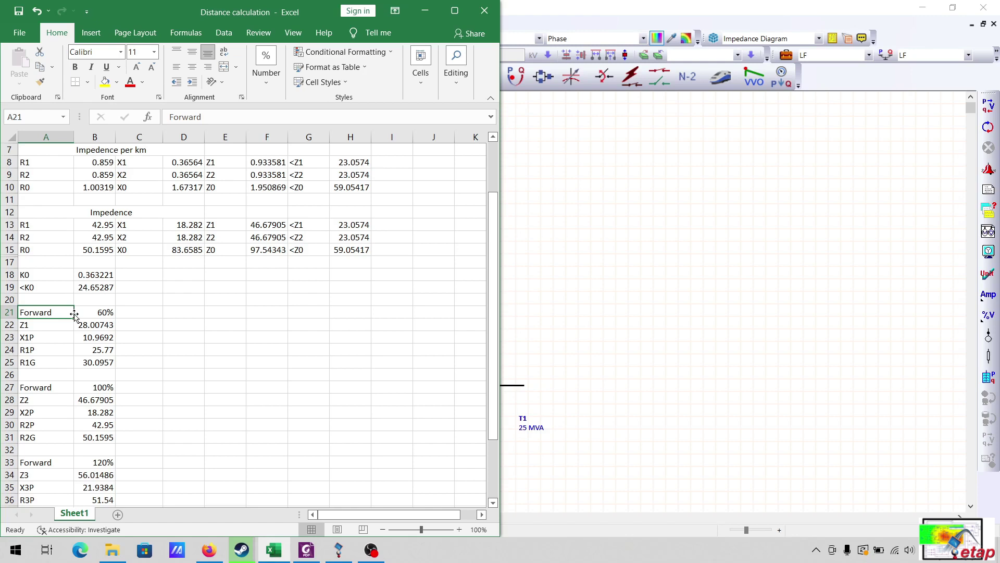
pyautogui.scroll(-4, 90, 316)
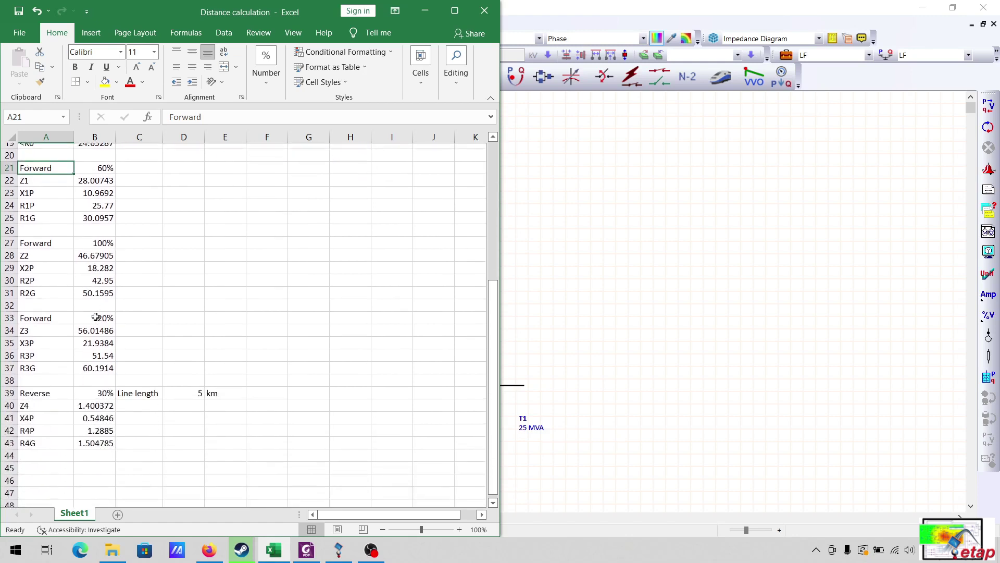
pyautogui.scroll(3, 97, 316)
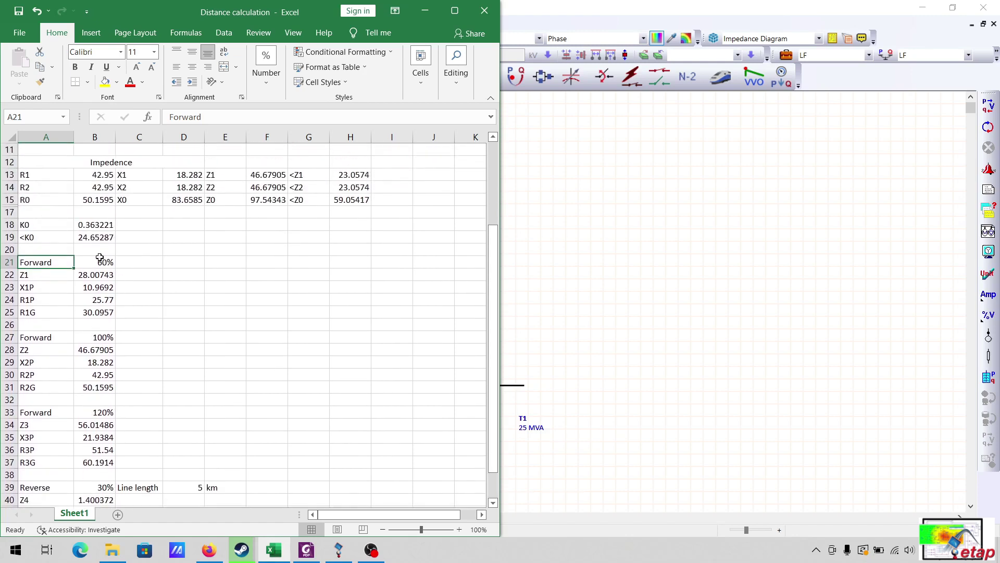
pyautogui.click(90, 265)
pyautogui.click(98, 263)
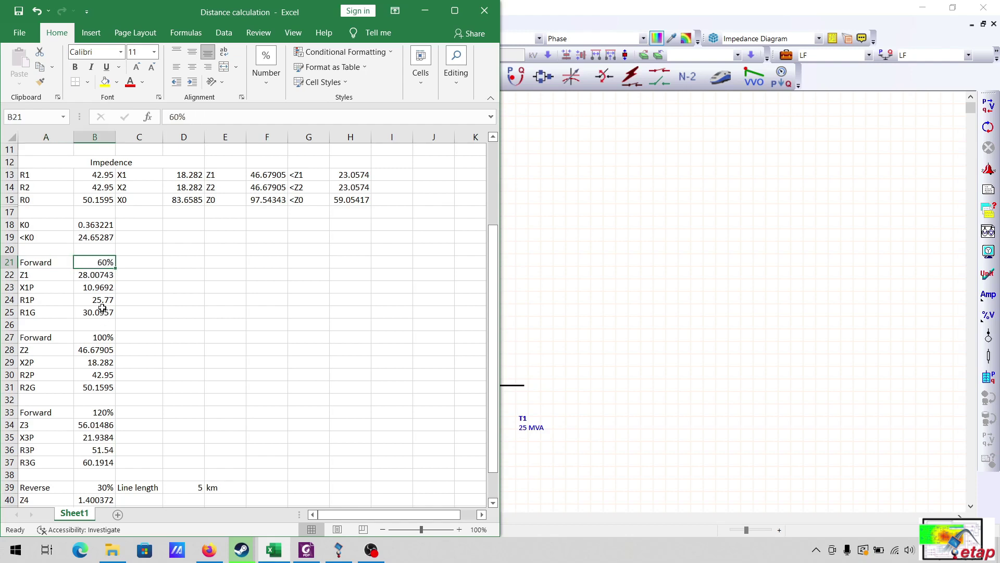
pyautogui.click(424, 10)
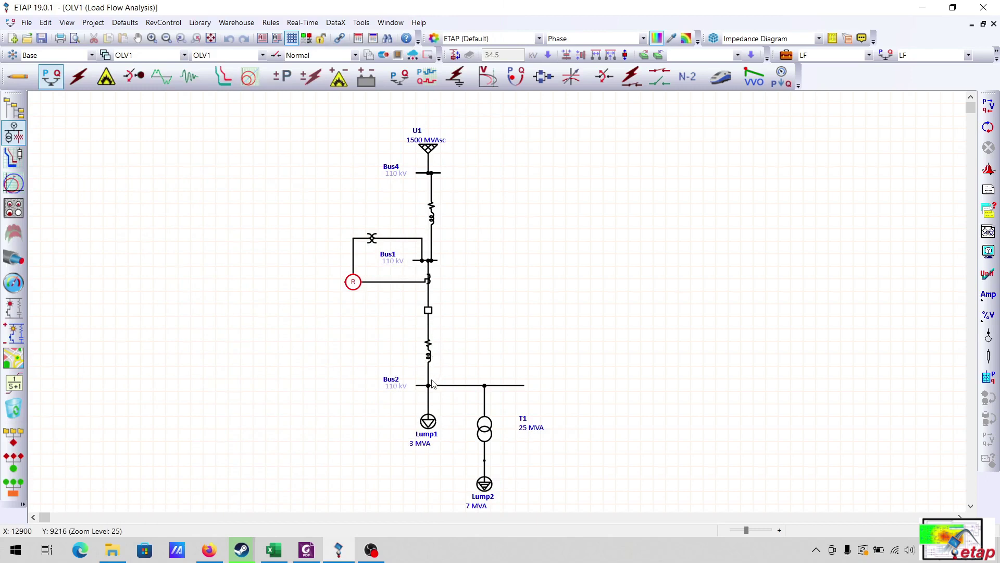
pyautogui.click(274, 550)
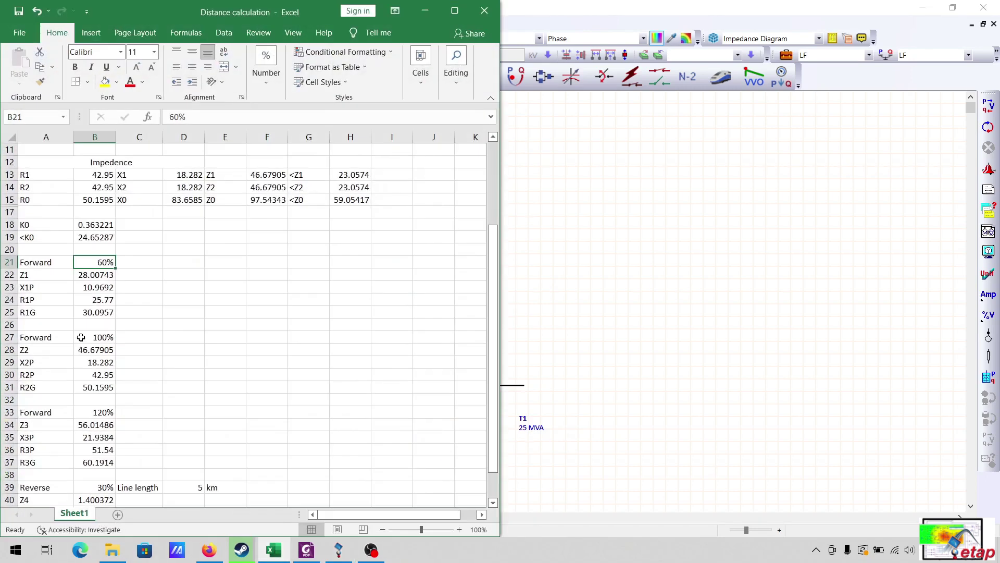
# Examine the zone 1 Z1 and X1P formulas in B22 and B23 and their source impedances in F13 and D13.
pyautogui.click(103, 276)
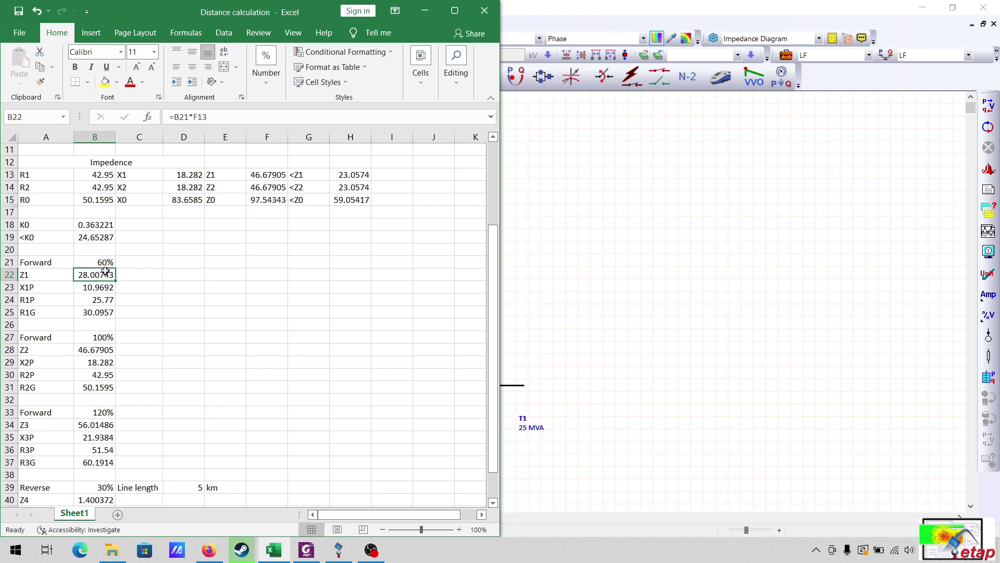
pyautogui.click(39, 279)
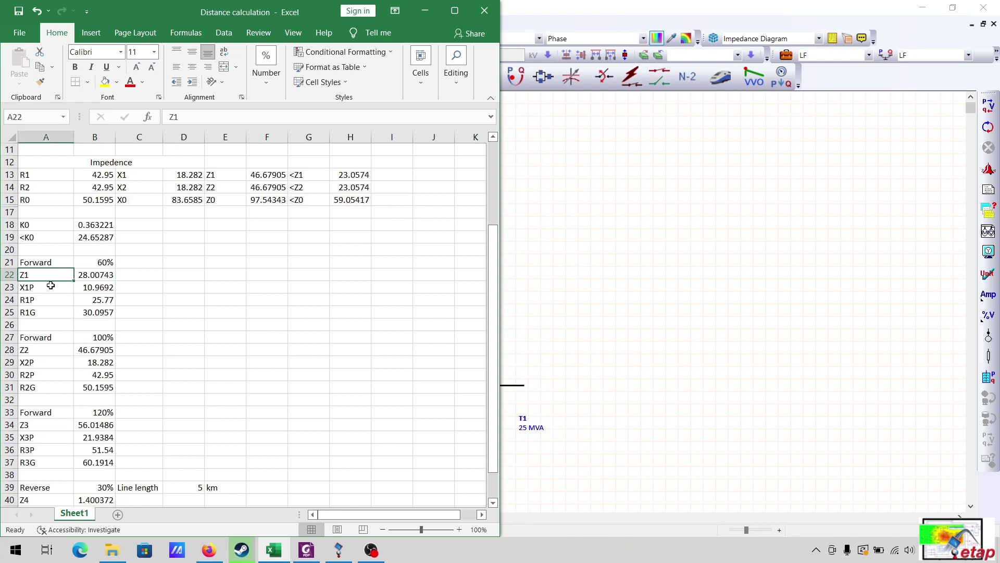
pyautogui.click(99, 275)
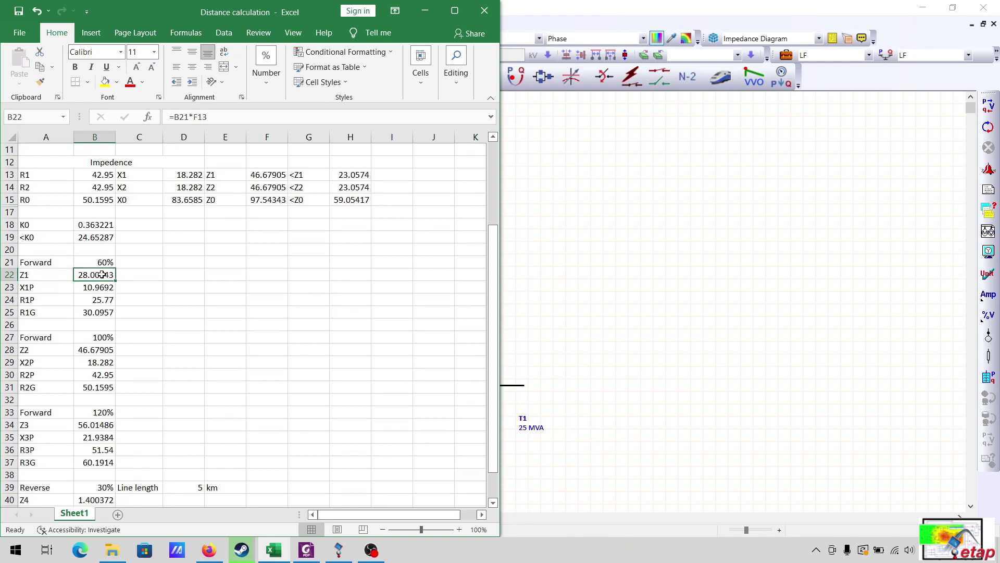
pyautogui.scroll(1, 115, 261)
pyautogui.click(264, 213)
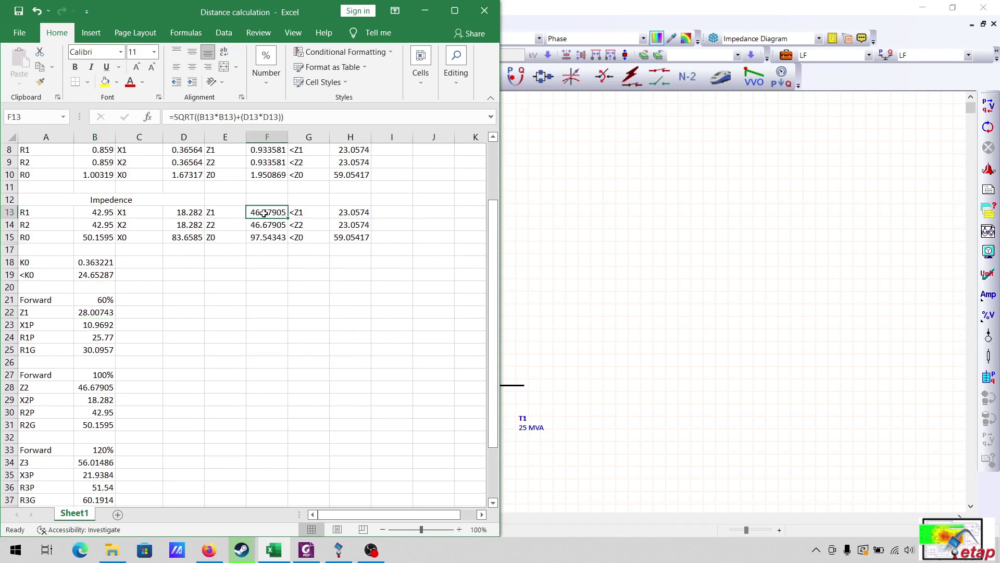
pyautogui.click(107, 312)
pyautogui.click(104, 326)
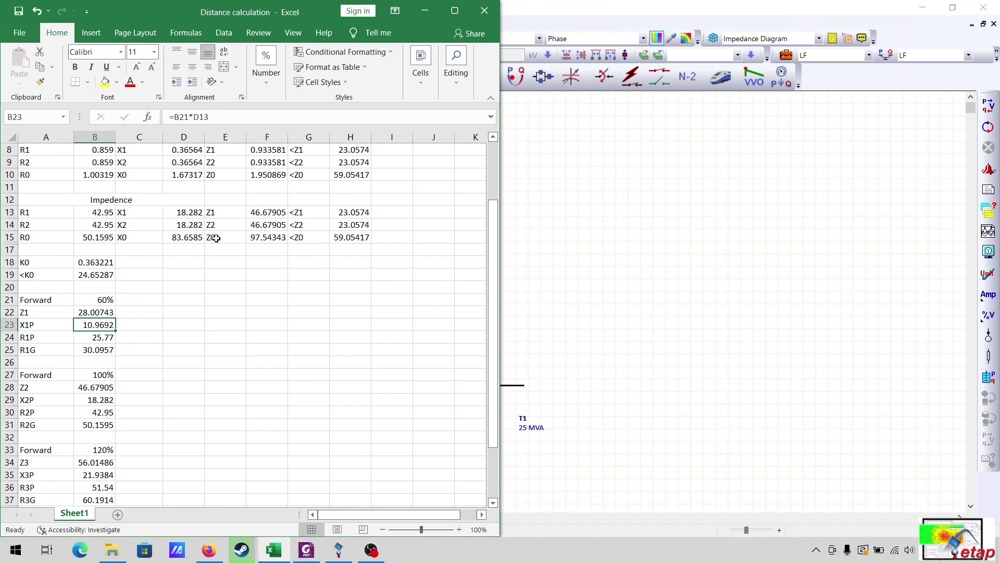
pyautogui.click(183, 213)
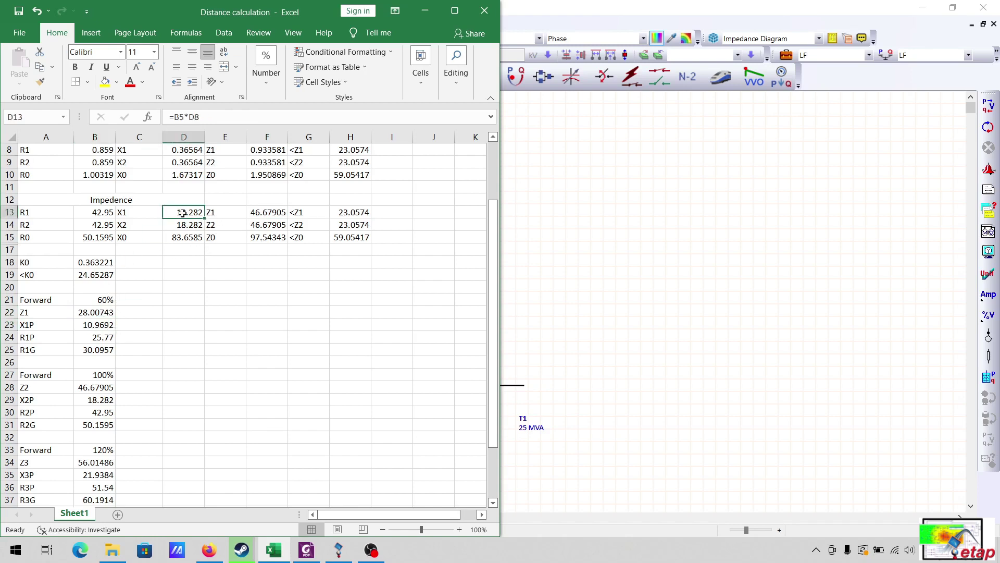
# Examine the zone 1 R1P and R1G formulas in B24 and B25 and their source resistances in B13 and B15.
pyautogui.click(102, 339)
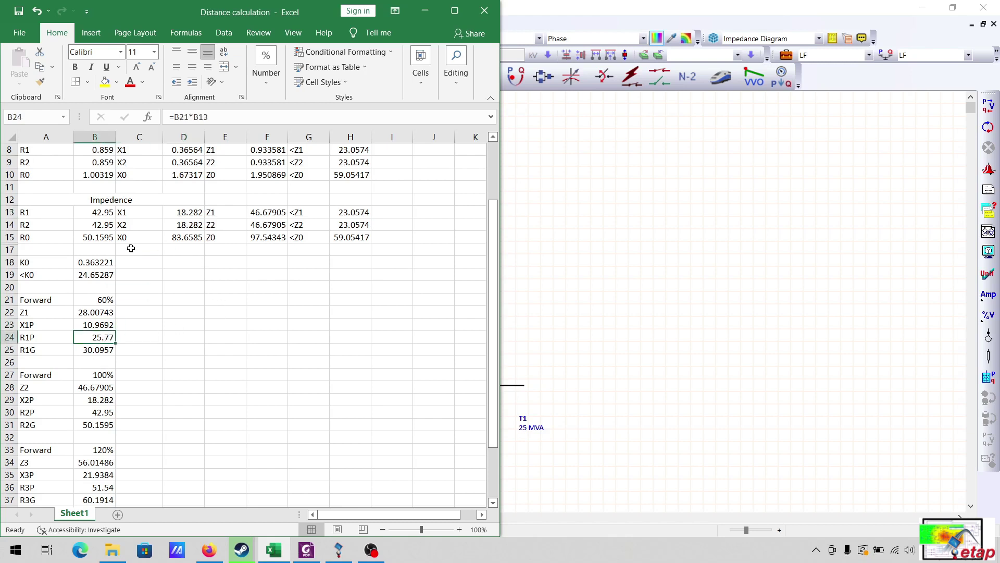
pyautogui.click(92, 212)
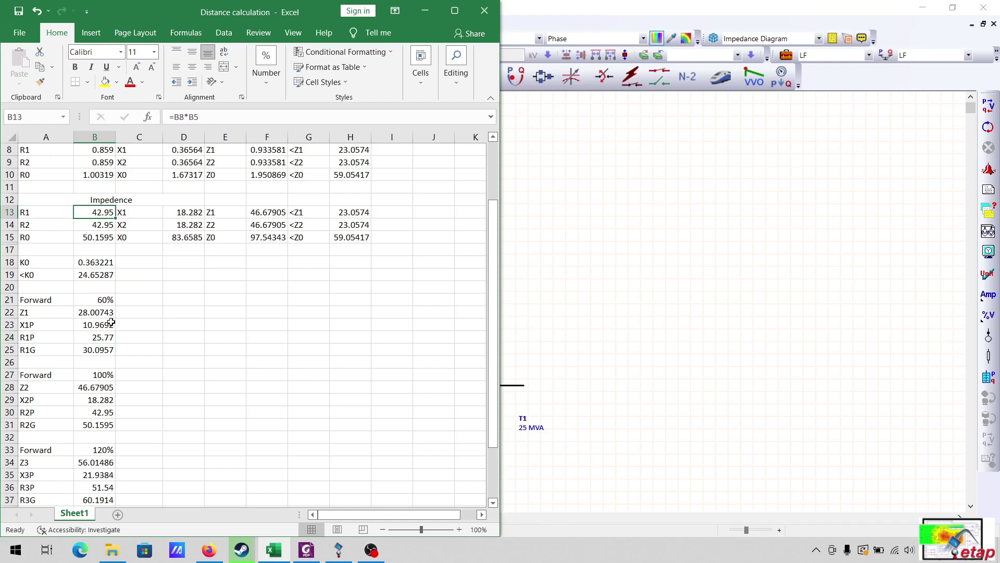
pyautogui.click(109, 348)
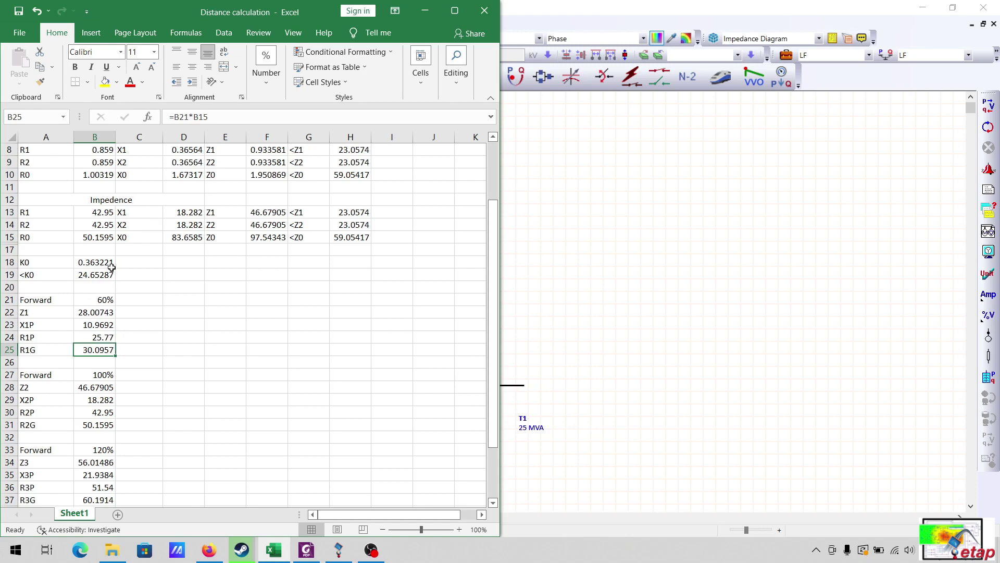
pyautogui.click(96, 239)
# Review the second forward zone block and its 100% reach in B27.
pyautogui.scroll(-1, 134, 364)
pyautogui.scroll(-2, 134, 364)
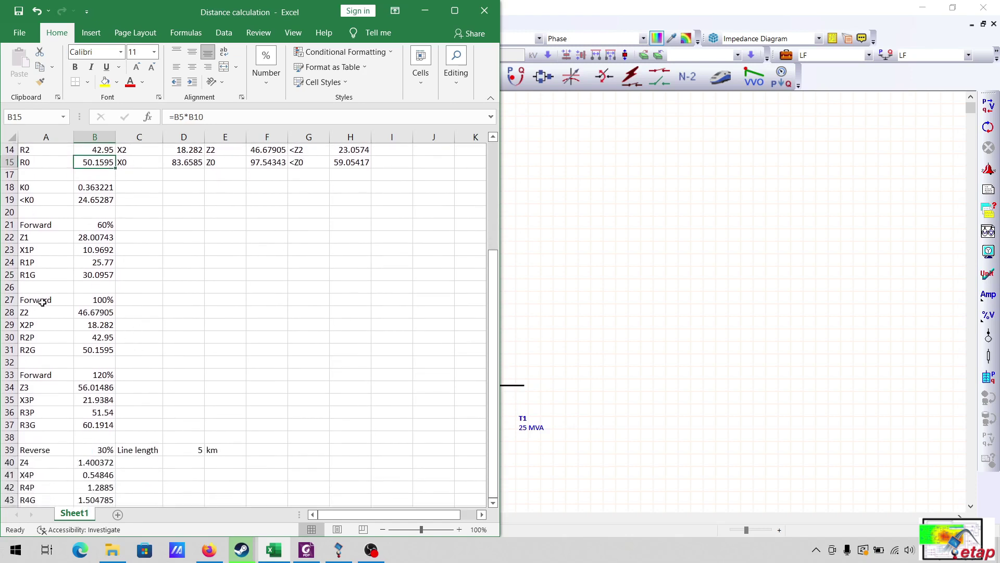
pyautogui.click(91, 300)
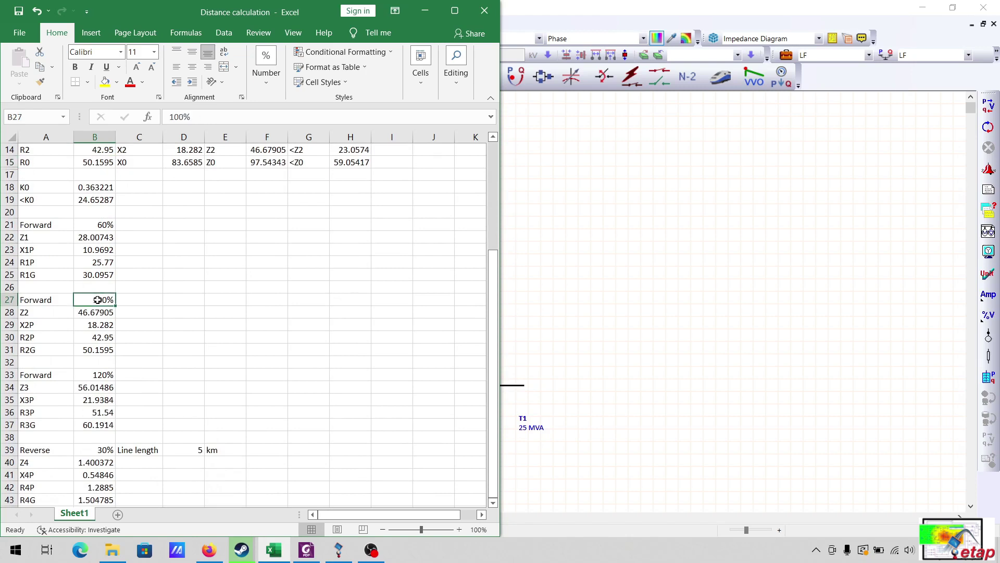
pyautogui.click(52, 312)
pyautogui.click(46, 300)
pyautogui.click(96, 299)
pyautogui.moveTo(96, 299)
pyautogui.mouseDown()
pyautogui.moveTo(104, 348)
pyautogui.moveTo(155, 301)
pyautogui.moveTo(109, 301)
pyautogui.mouseUp()
# Review the third forward zone block, from its 120% reach in B33 through the Z3, X3P, R3P and R3G rows.
pyautogui.scroll(-1, 107, 354)
pyautogui.click(58, 348)
pyautogui.click(101, 350)
pyautogui.scroll(-2, 104, 355)
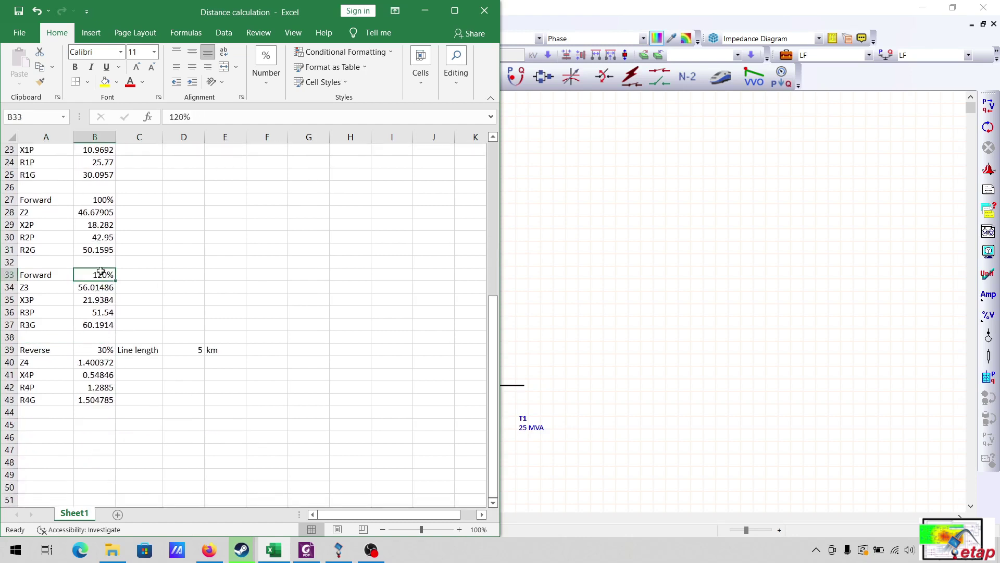
pyautogui.press('Down')
pyautogui.press('Down')
pyautogui.press('Down')
pyautogui.press('Down')
pyautogui.press('Down')
pyautogui.press('Down')
# Set the reverse zone reach in B39 to 5%.
pyautogui.click(54, 351)
pyautogui.click(104, 349)
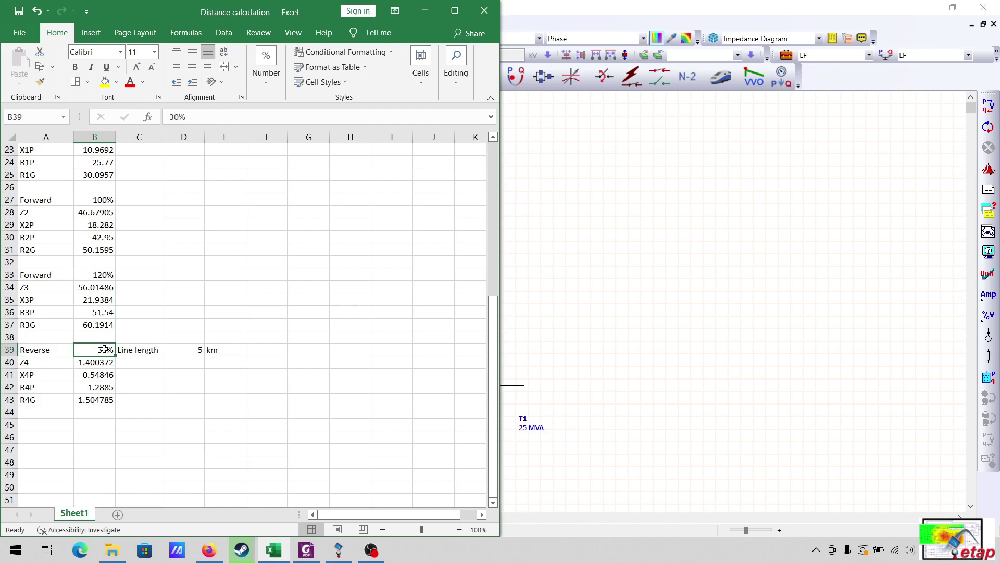
pyautogui.click(60, 348)
pyautogui.click(90, 348)
pyautogui.scroll(2, 130, 364)
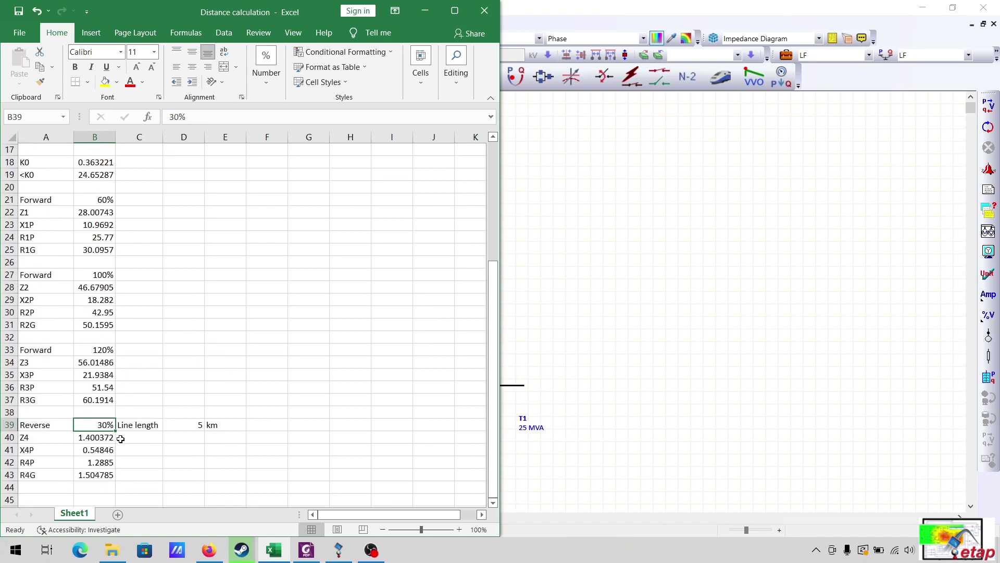
pyautogui.write('5')
pyautogui.press('Return')
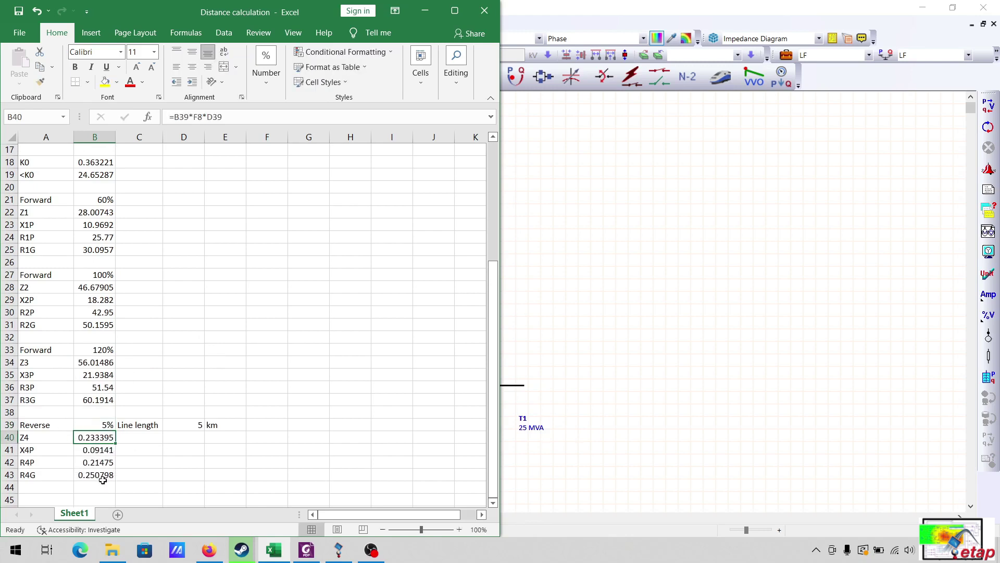
# Open Relay1's distance settings in ETAP beside the spreadsheet and compare the Line Angle setting with the Z1 angle in H13.
pyautogui.click(426, 11)
pyautogui.doubleClick(353, 282)
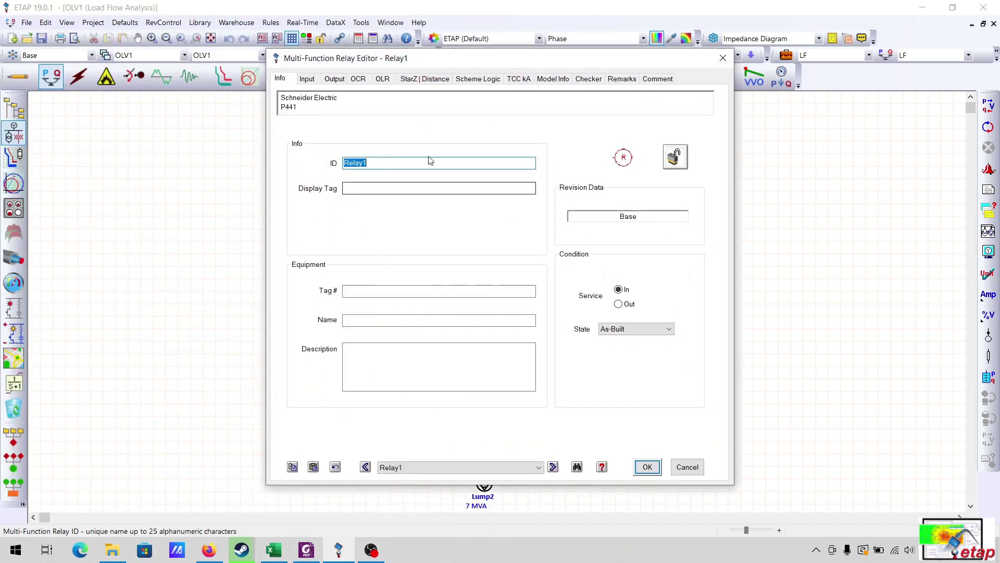
pyautogui.click(431, 79)
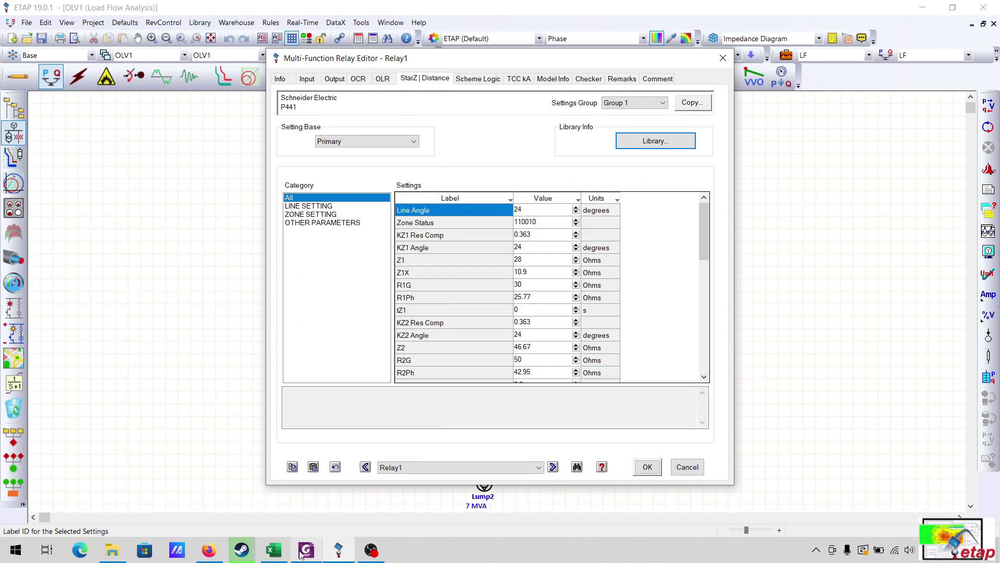
pyautogui.click(273, 550)
pyautogui.moveTo(559, 58); pyautogui.dragTo(810, 55)
pyautogui.click(280, 556)
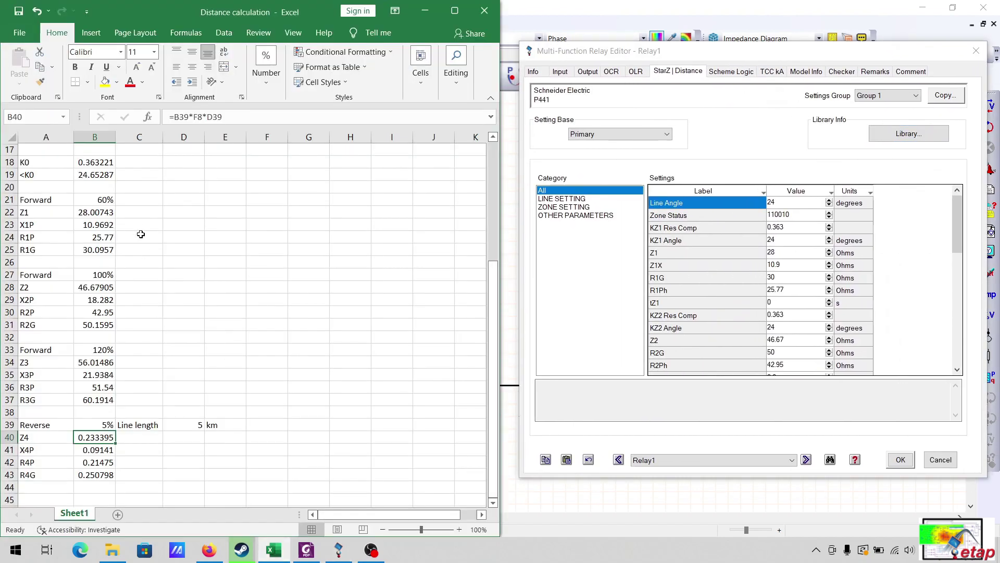
pyautogui.scroll(6, 209, 312)
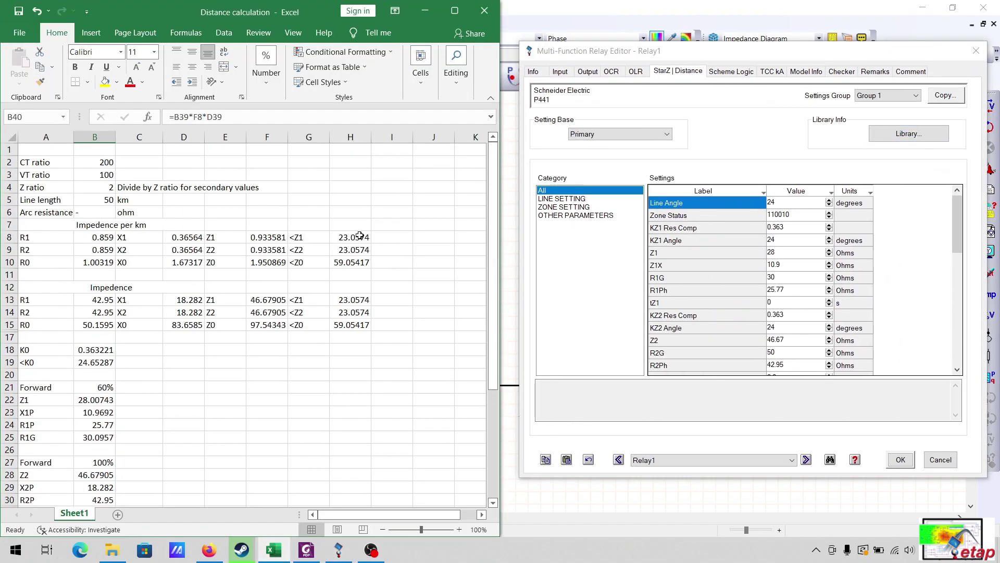
pyautogui.click(356, 298)
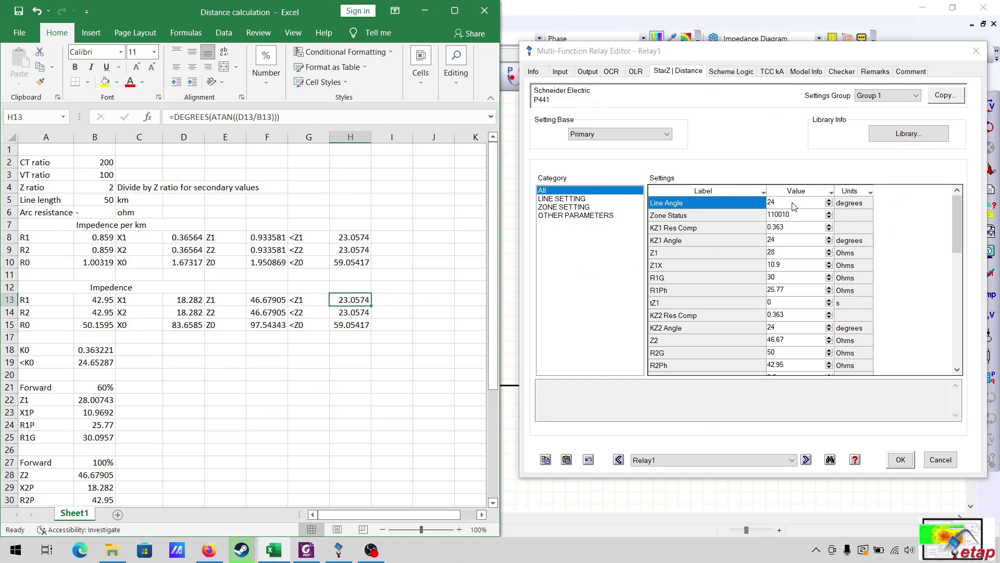
# Read the bit assignments in the Zone Status description, and show the description of KZ1 Res Comp.
pyautogui.click(700, 218)
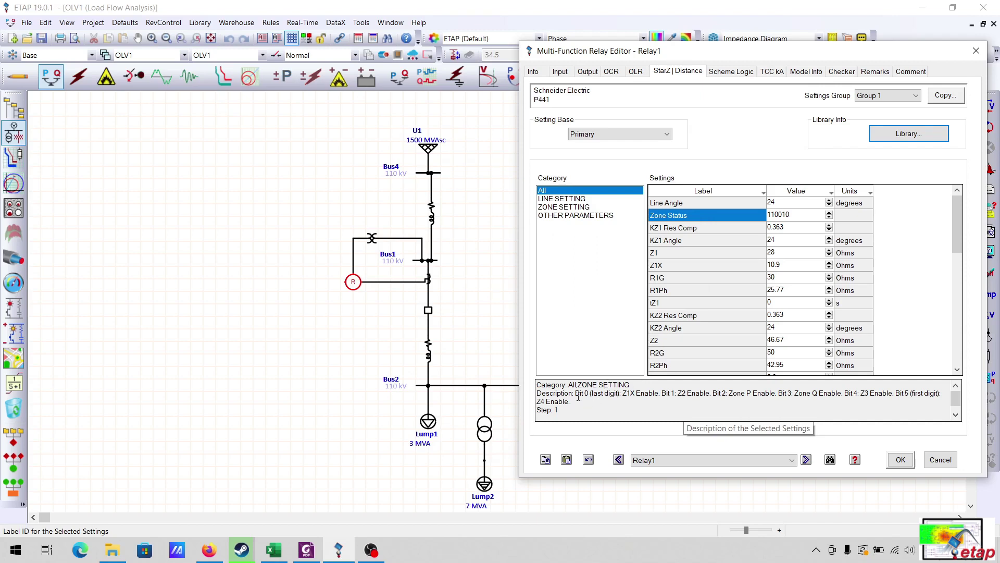
pyautogui.moveTo(576, 393); pyautogui.dragTo(622, 400)
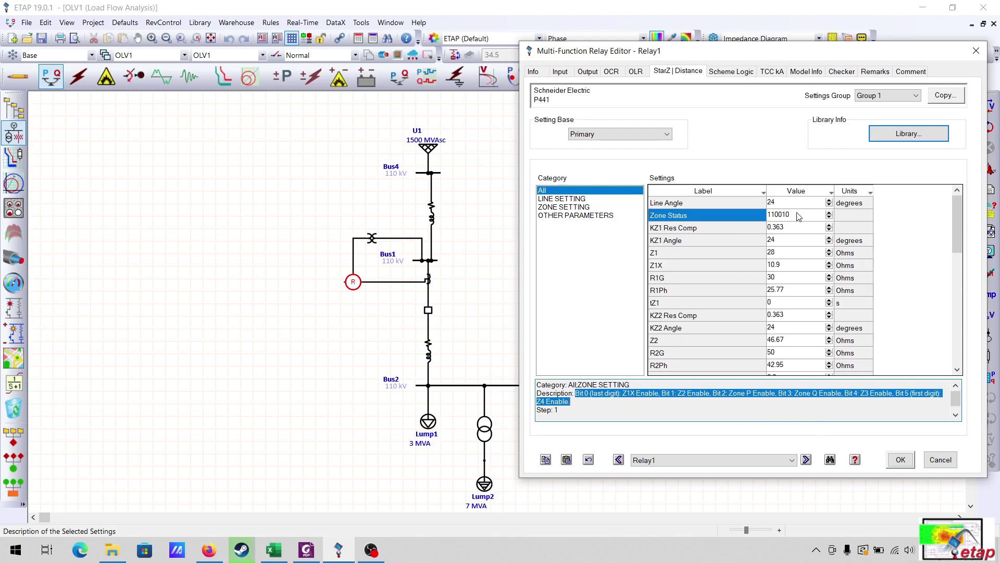
pyautogui.click(564, 408)
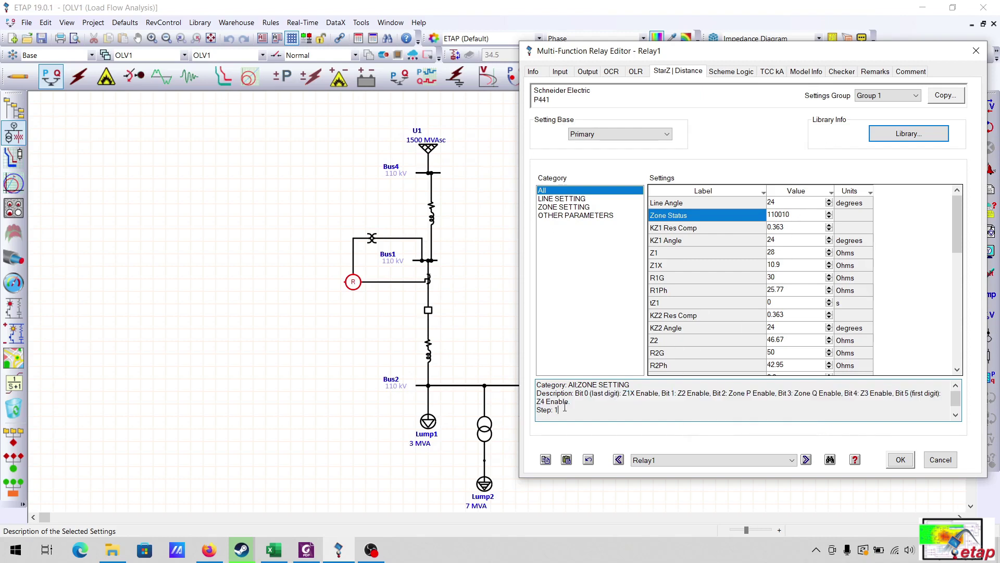
pyautogui.moveTo(577, 393); pyautogui.dragTo(612, 405)
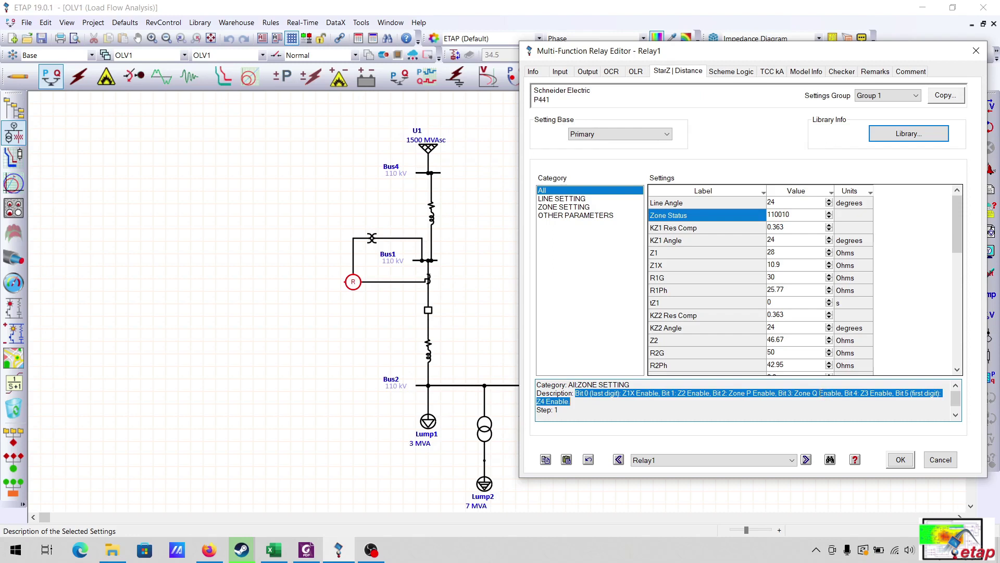
pyautogui.click(801, 220)
pyautogui.click(740, 218)
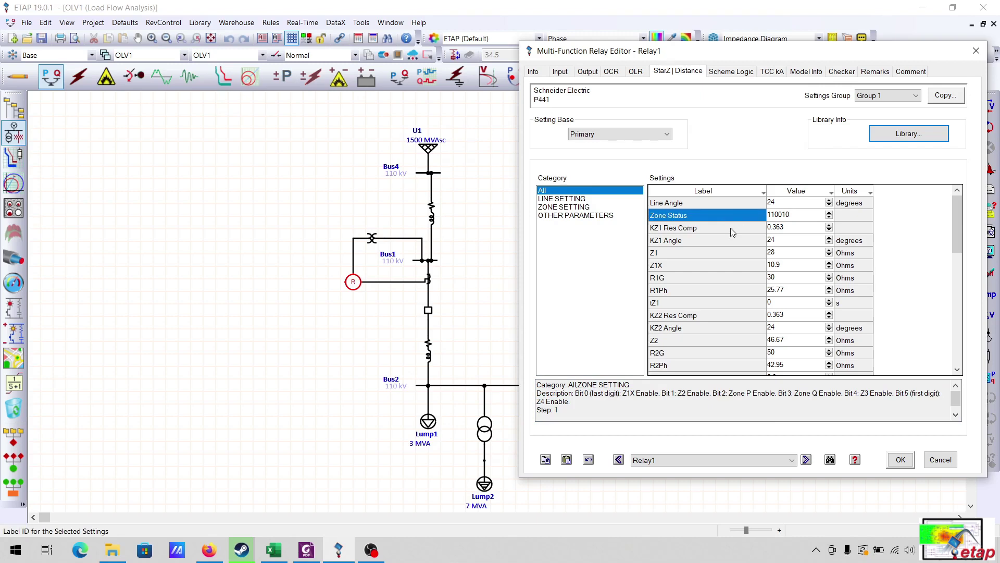
pyautogui.click(731, 229)
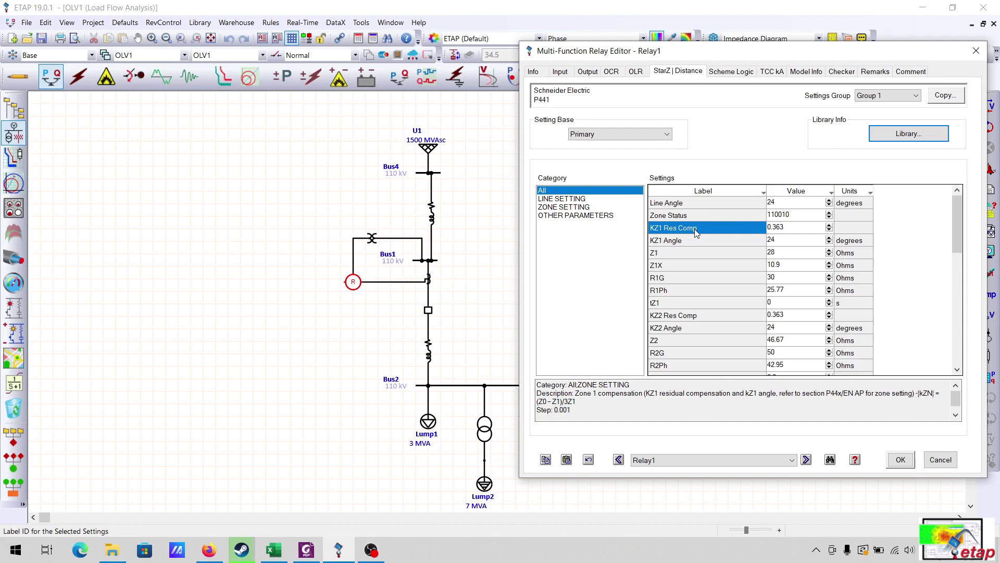
# Compare the relay's KZ1 Res Comp and KZ1 Angle settings with K0 in B18 and its angle in B19 of the Excel sheet.
pyautogui.click(791, 233)
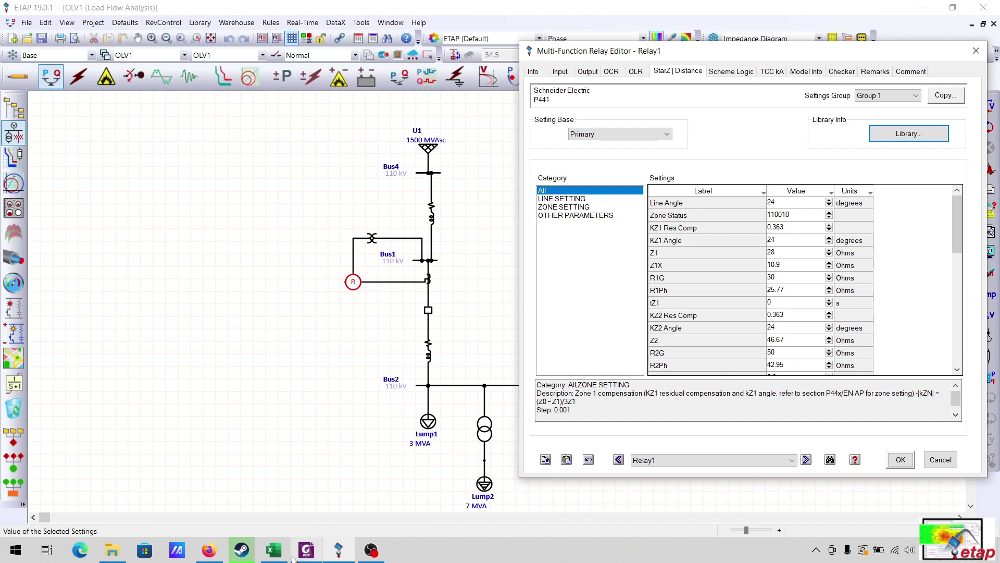
pyautogui.click(273, 549)
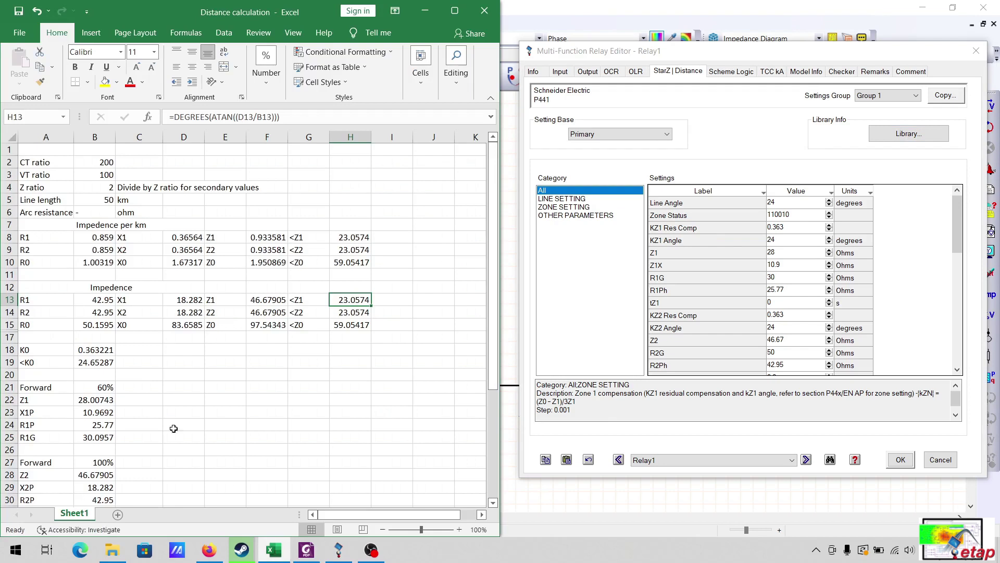
pyautogui.click(106, 349)
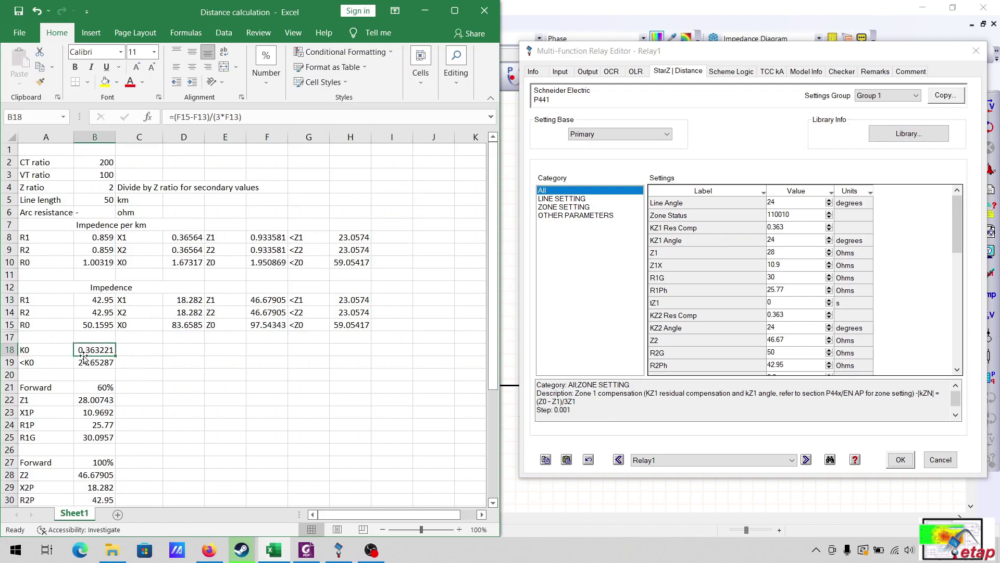
pyautogui.click(791, 227)
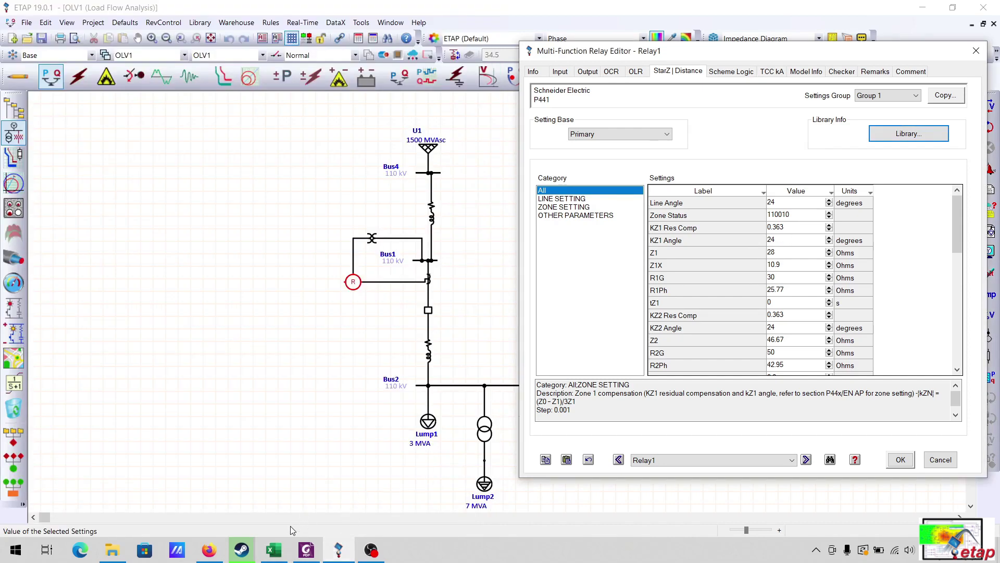
pyautogui.click(274, 549)
pyautogui.click(98, 365)
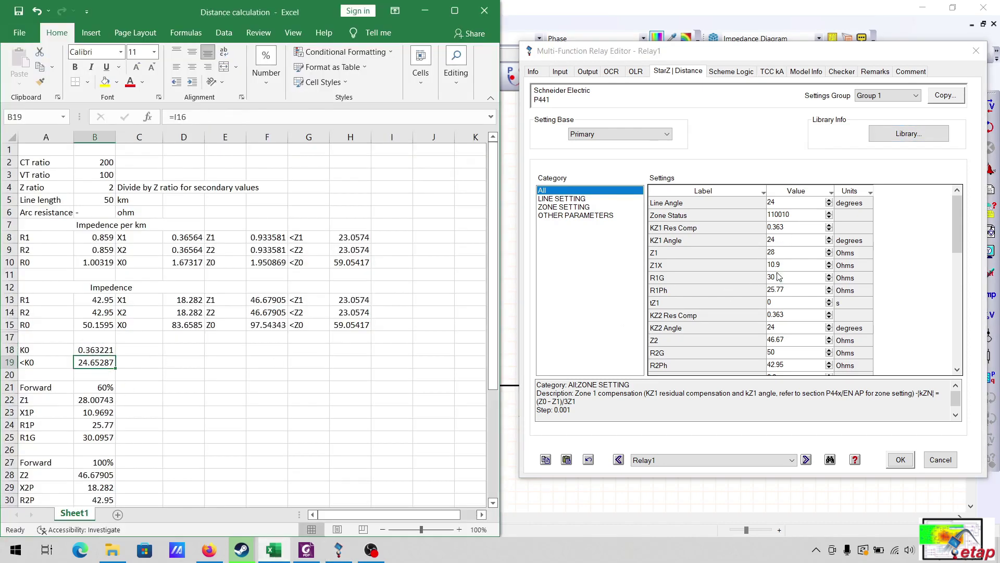
pyautogui.click(788, 240)
# Compare the relay's Z1 reach setting with the 60% forward Z1 value in B22 of the Excel sheet.
pyautogui.click(782, 253)
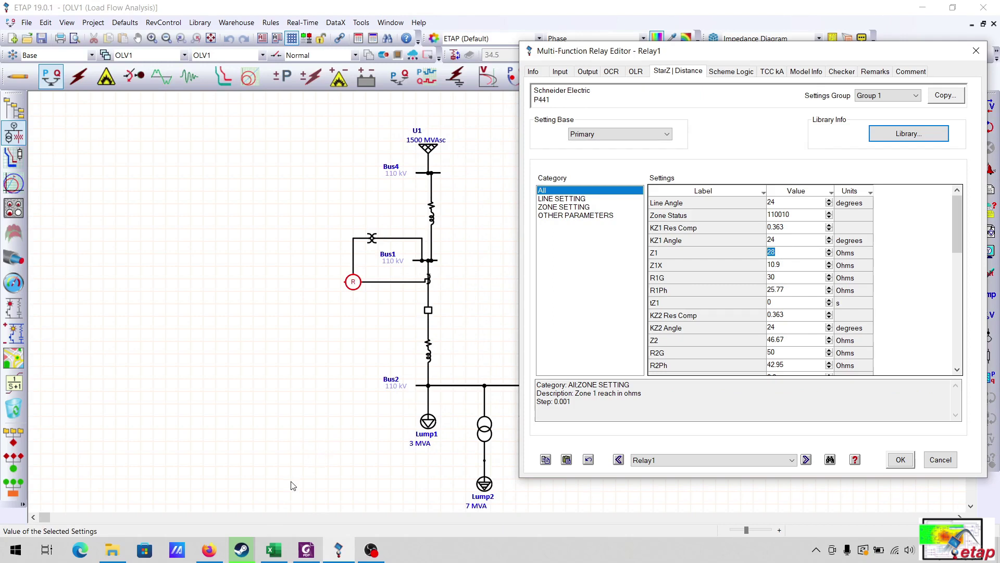
pyautogui.click(274, 549)
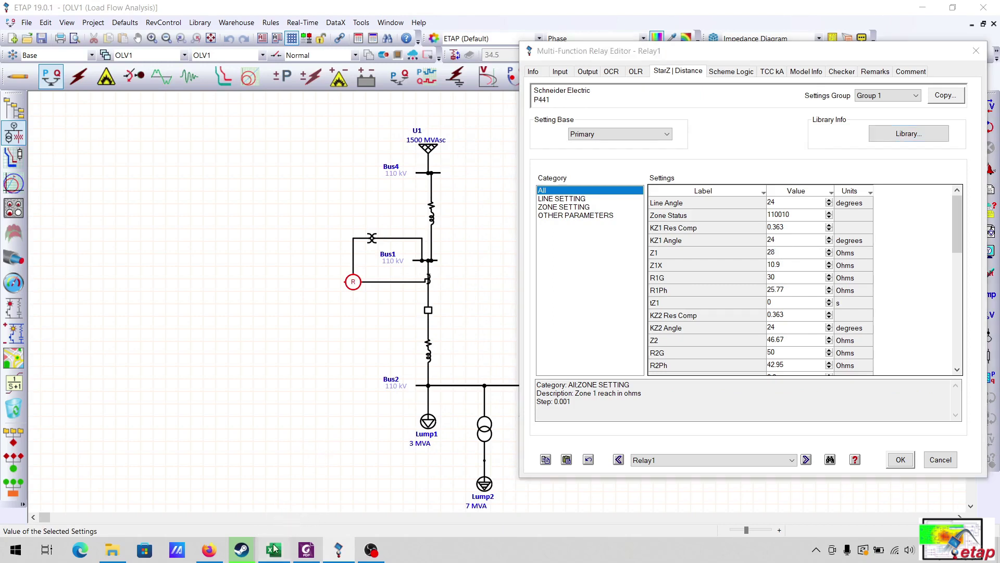
pyautogui.click(101, 399)
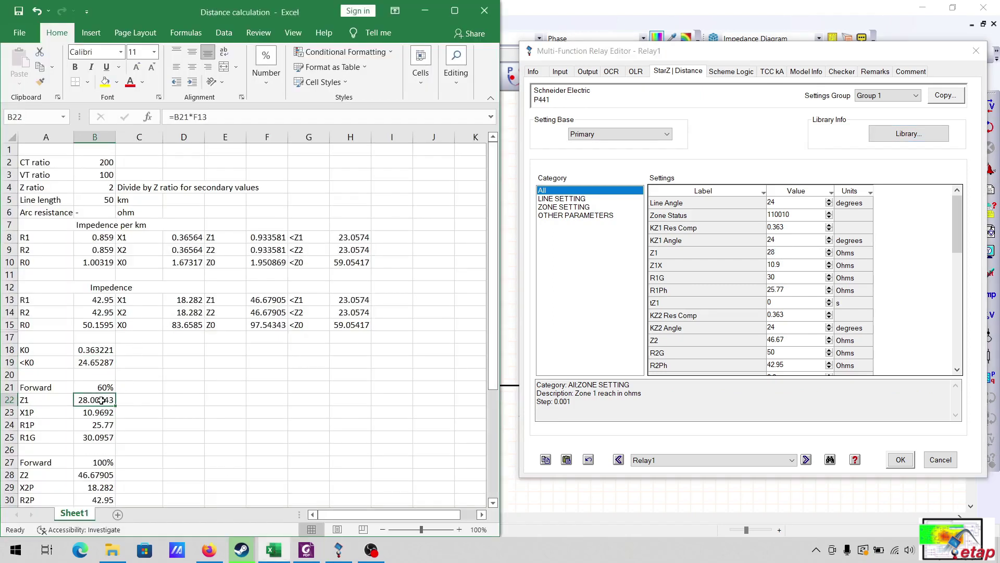
pyautogui.click(783, 252)
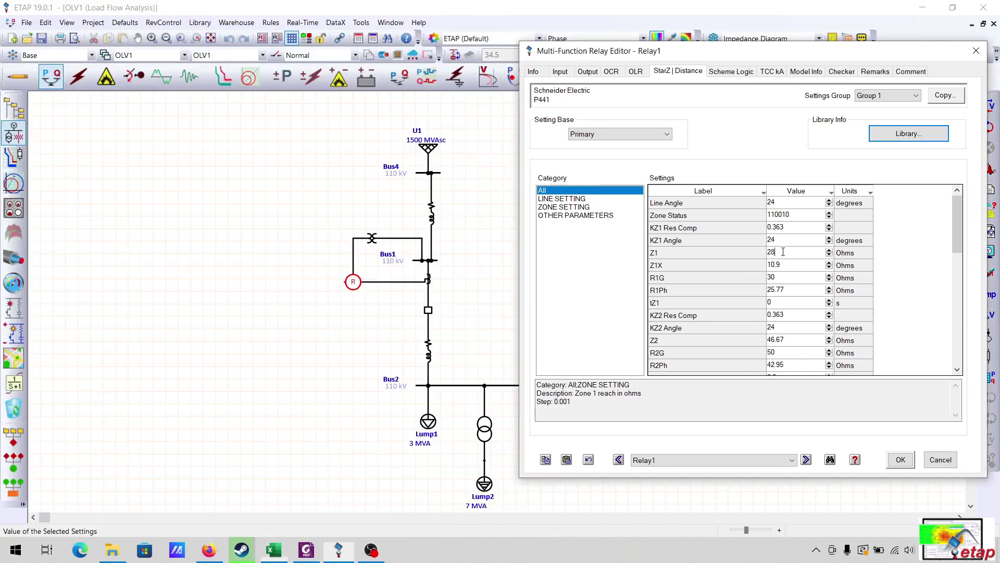
# Compare the relay's Z1X reach with X1P in B23 of the Excel sheet, and inspect R1P in B24.
pyautogui.click(283, 550)
pyautogui.click(102, 410)
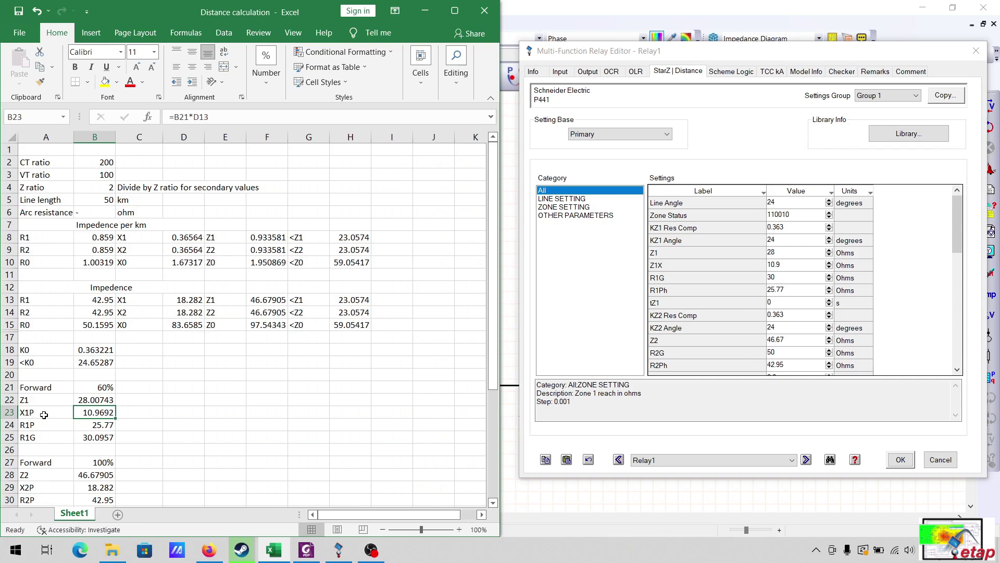
pyautogui.click(789, 264)
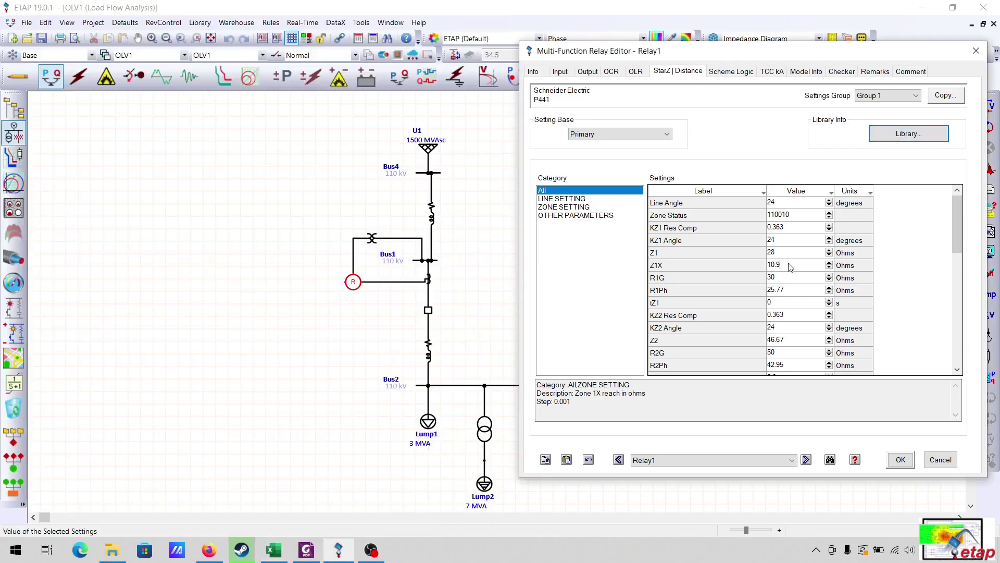
pyautogui.click(274, 549)
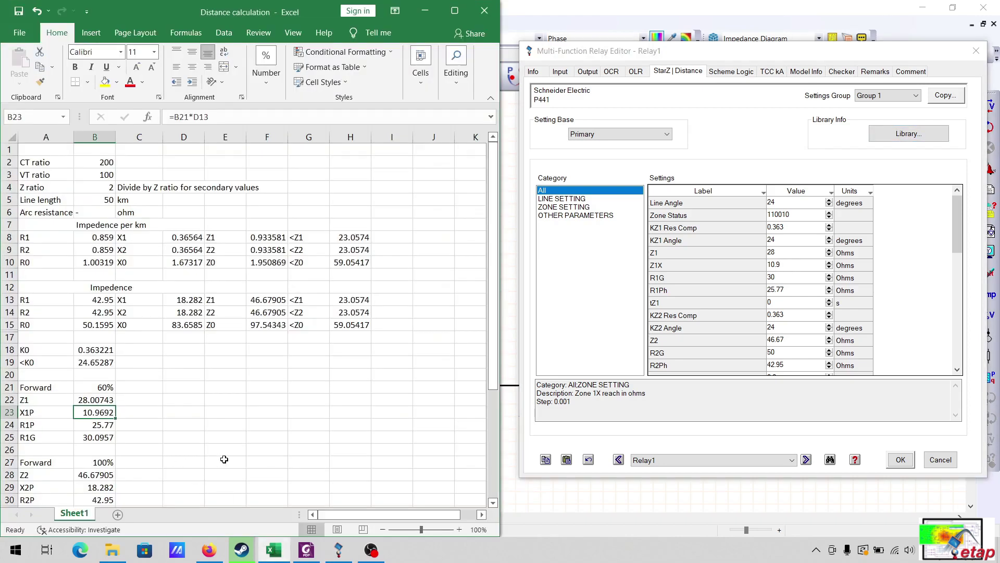
pyautogui.click(93, 425)
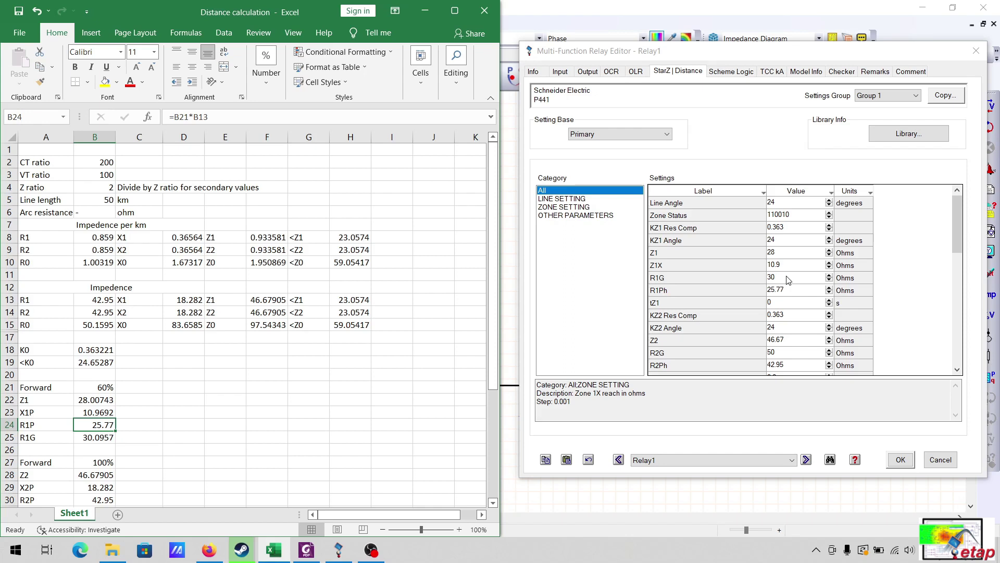
# Show the description of the relay's tZ1 time delay setting and check its value.
pyautogui.click(779, 302)
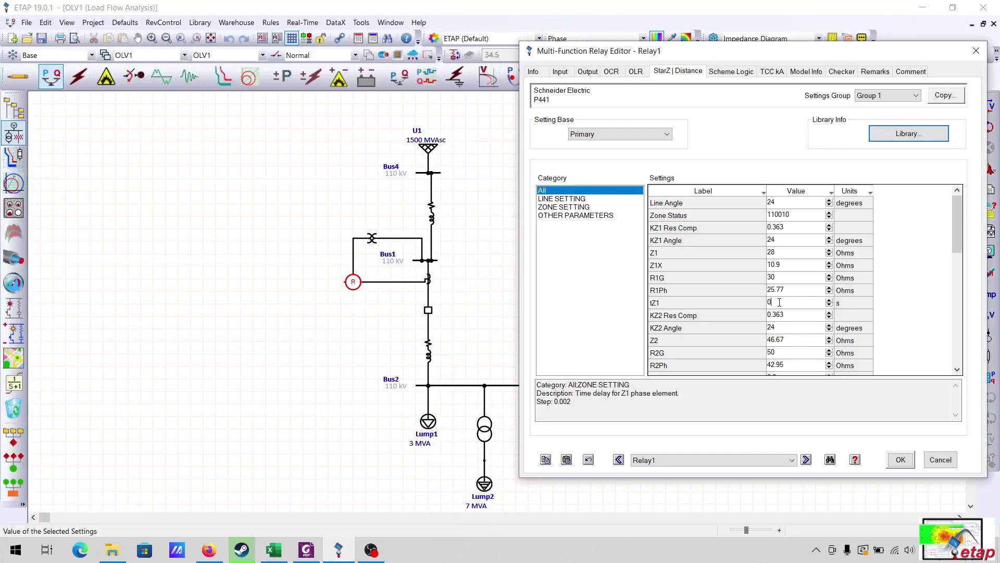
pyautogui.click(659, 304)
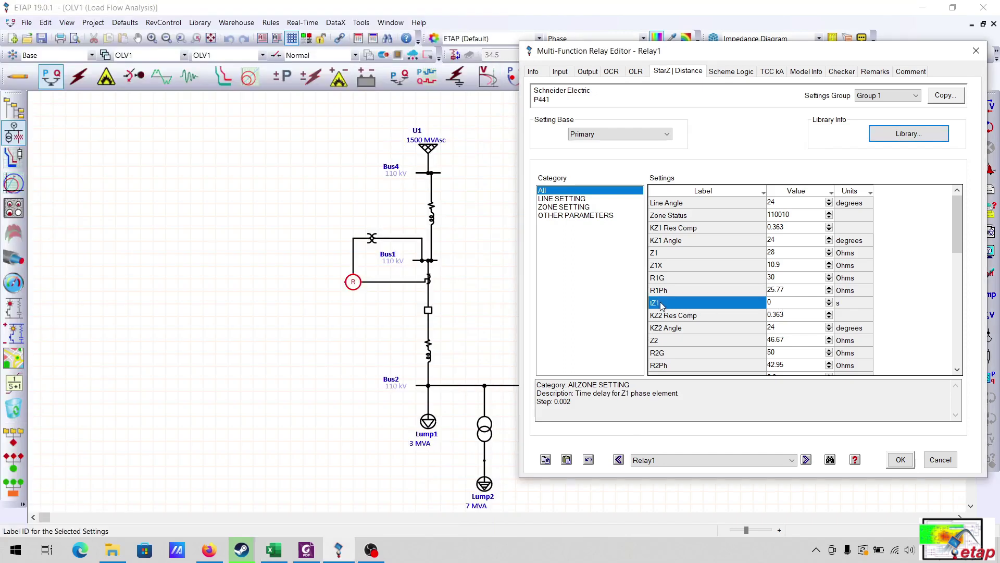
pyautogui.click(809, 308)
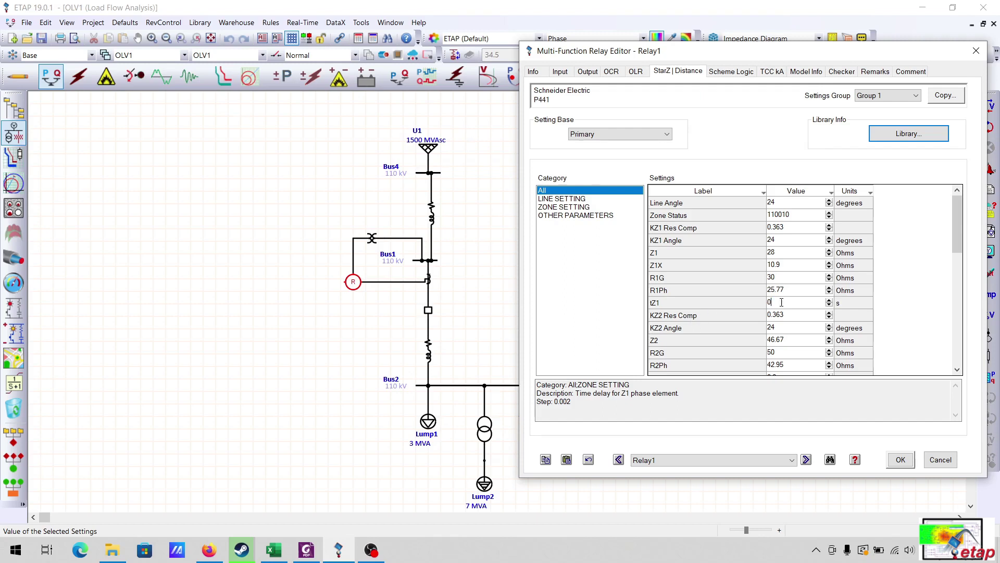
# Review the relay's zone 2 settings, from KZ2 Res Comp and KZ2 Angle through Z2, R2G, R2Ph and the tZ2 delay.
pyautogui.scroll(-2, 880, 254)
pyautogui.click(684, 242)
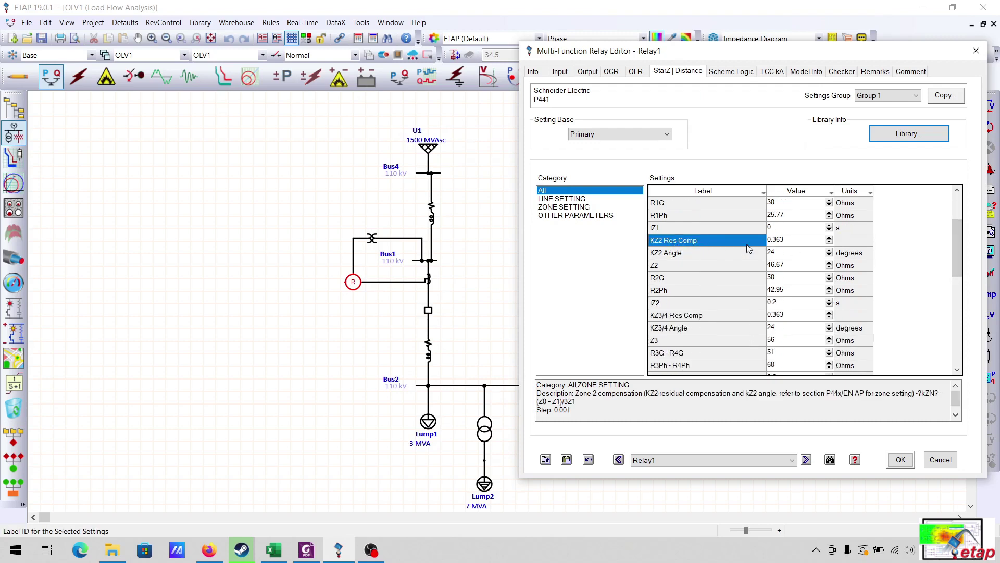
pyautogui.moveTo(961, 260); pyautogui.dragTo(961, 242)
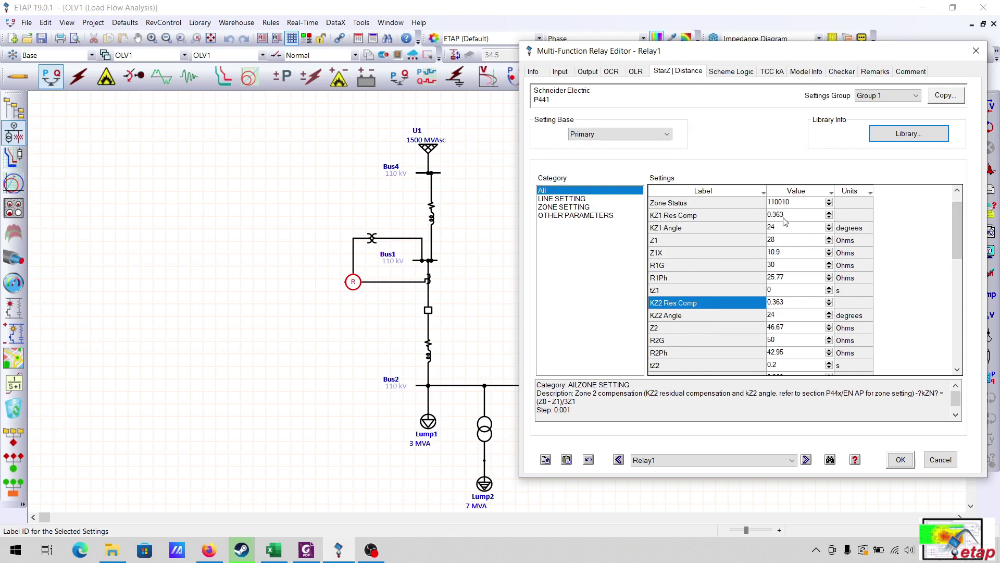
pyautogui.click(684, 319)
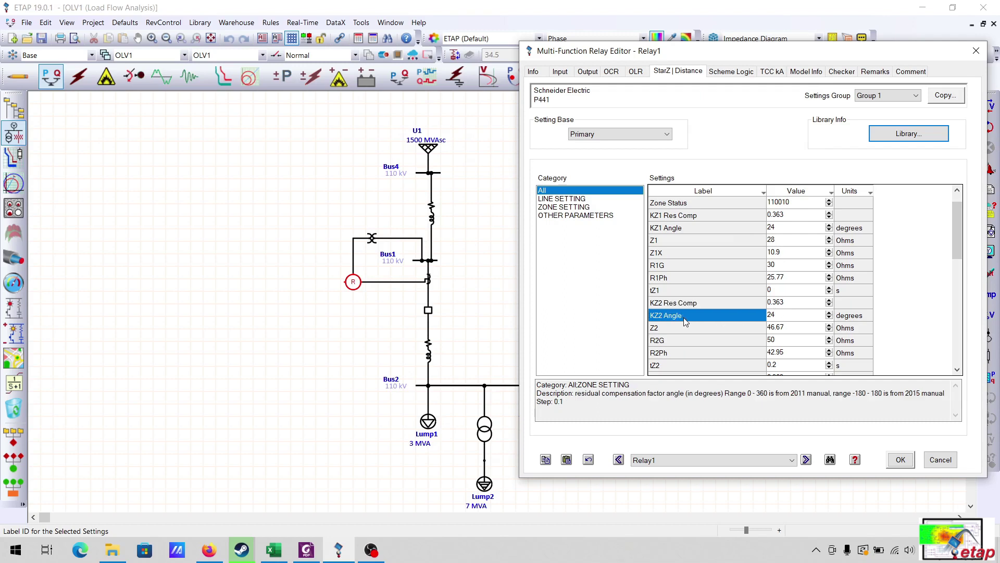
pyautogui.click(692, 329)
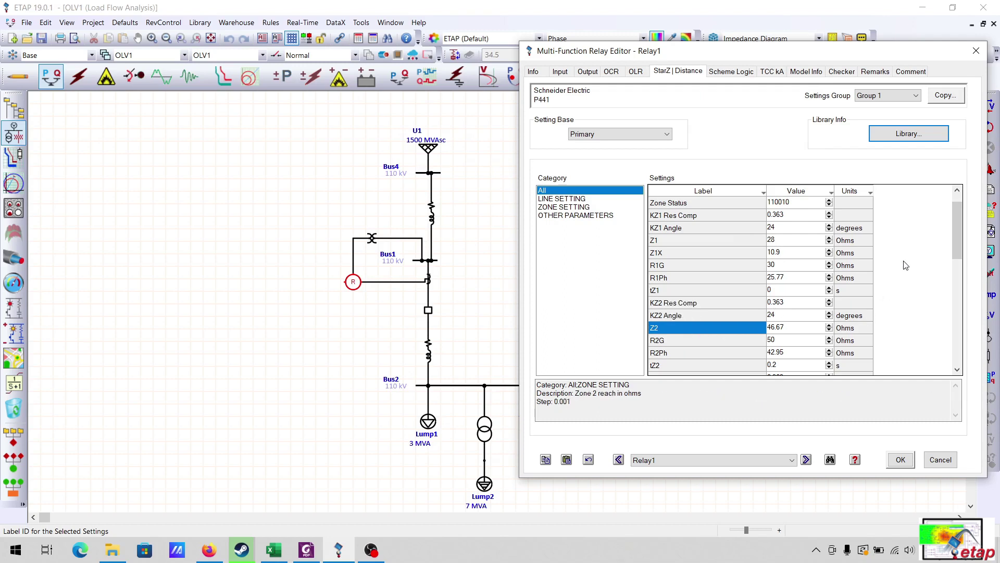
pyautogui.moveTo(957, 232); pyautogui.dragTo(958, 253)
pyautogui.click(672, 277)
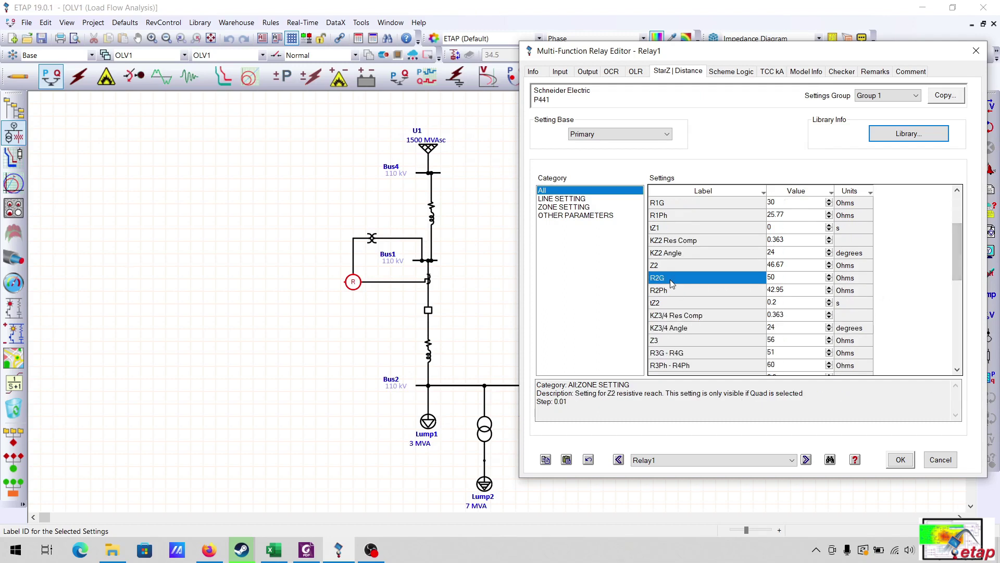
pyautogui.click(677, 293)
pyautogui.click(672, 307)
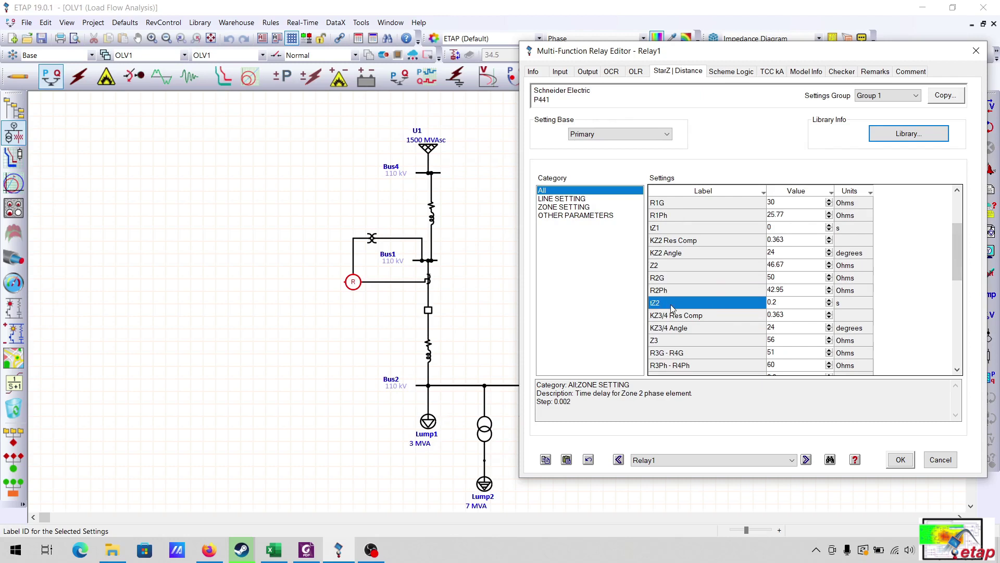
pyautogui.click(790, 303)
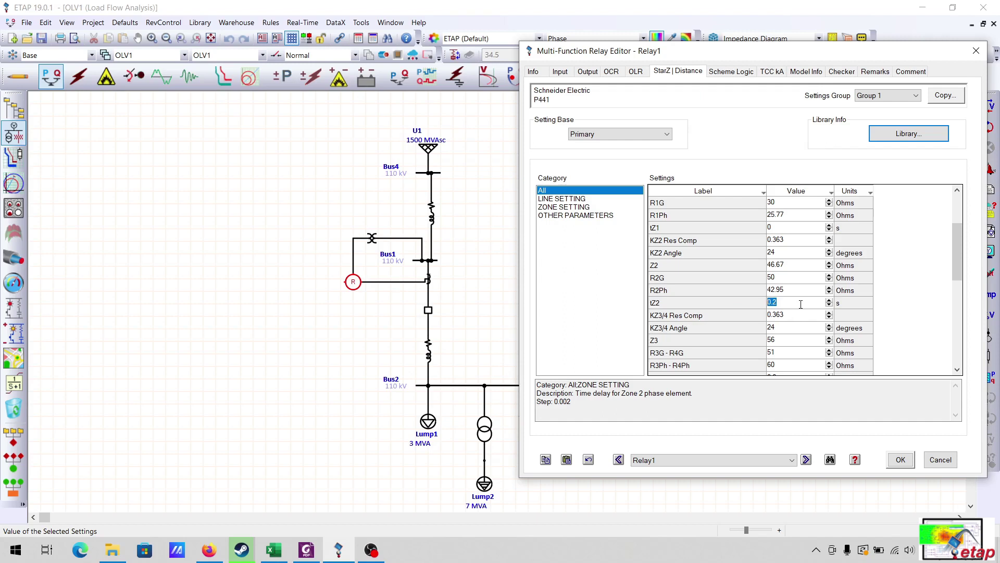
# Review the zone 3 and 4 settings, including KZ3/4 Res Comp, KZ3/4 Angle and the tZ3 and tZ4 time delays.
pyautogui.moveTo(957, 250); pyautogui.dragTo(957, 265)
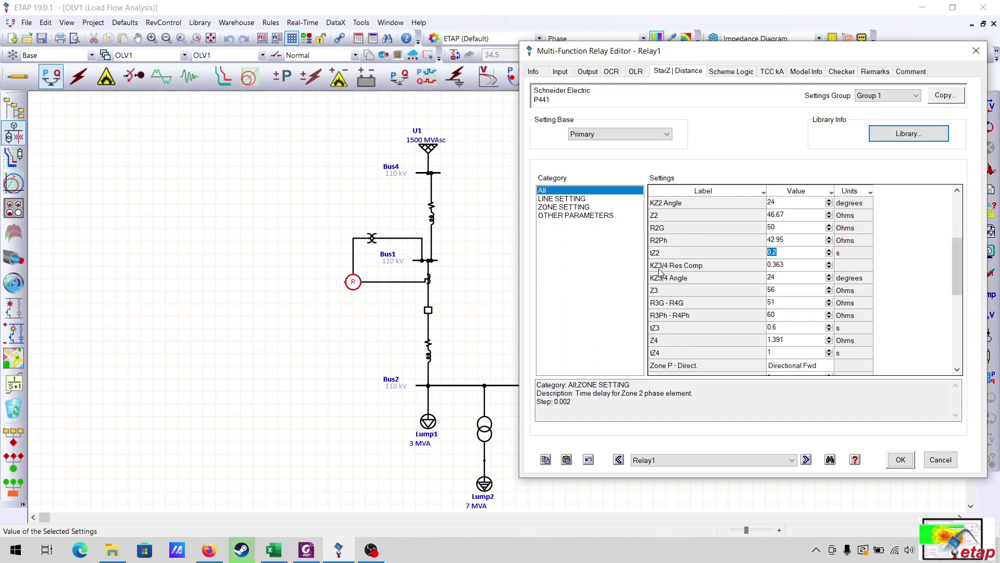
pyautogui.click(804, 265)
pyautogui.moveTo(804, 265); pyautogui.dragTo(746, 261)
pyautogui.click(785, 278)
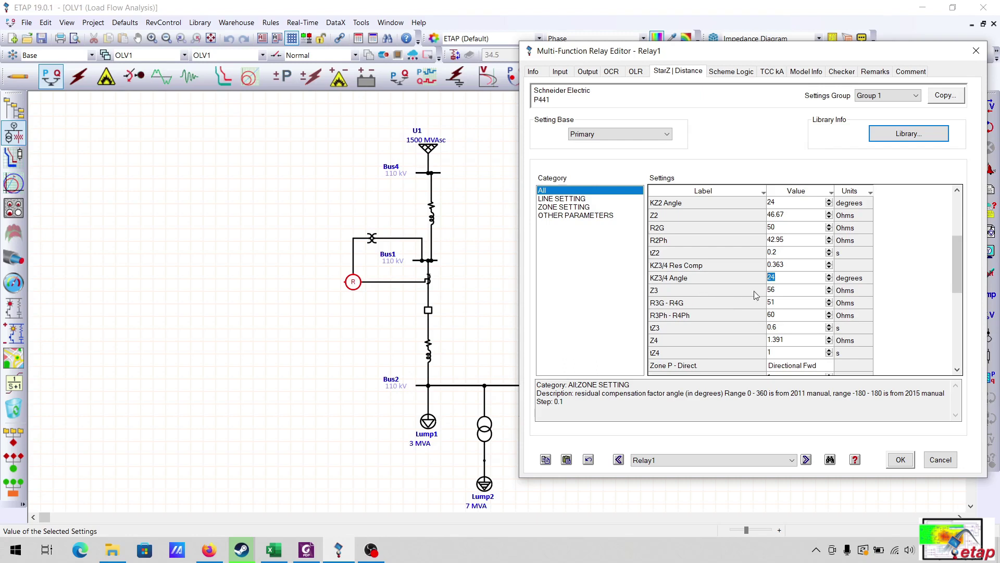
pyautogui.click(783, 331)
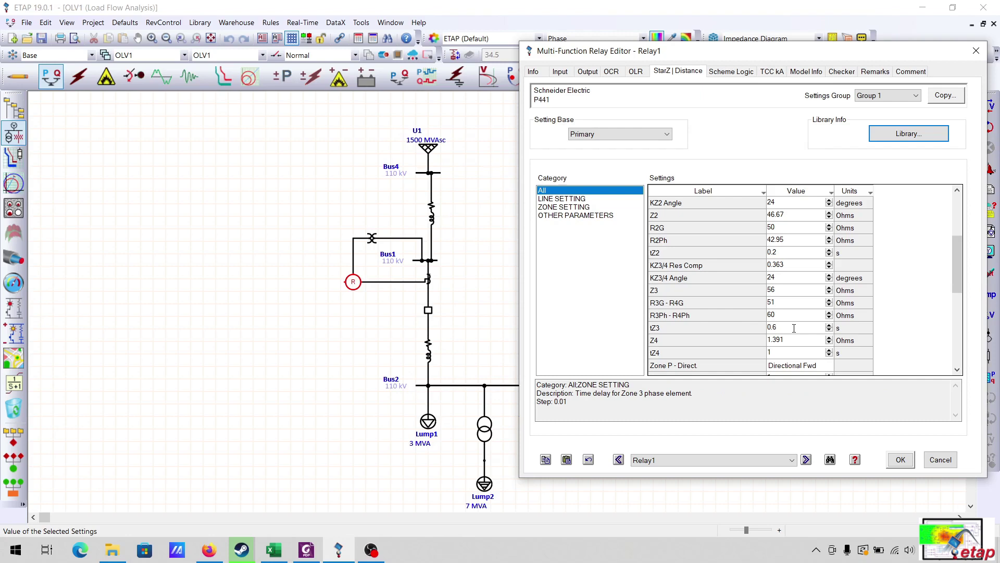
pyautogui.click(791, 354)
# Look through the line, zone and other-parameter setting categories, and read the Z1m and Z1p Tilt Angle descriptions.
pyautogui.click(584, 199)
pyautogui.click(585, 208)
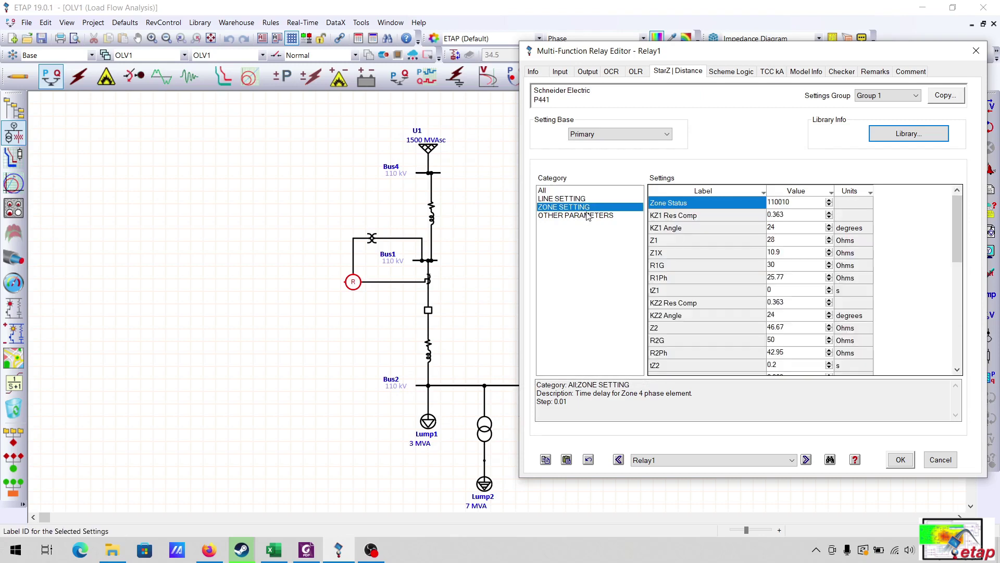
pyautogui.click(588, 215)
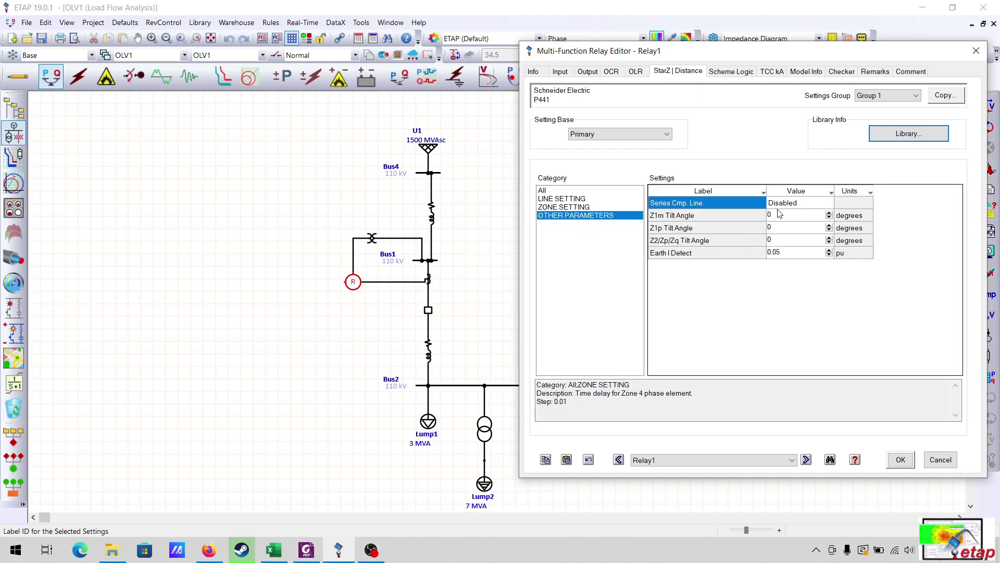
pyautogui.click(693, 217)
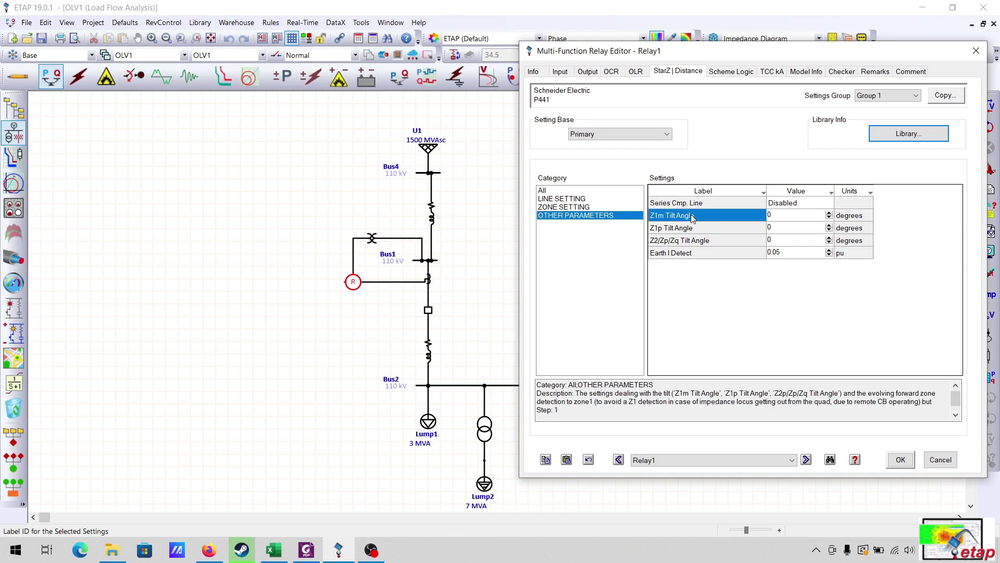
pyautogui.click(692, 230)
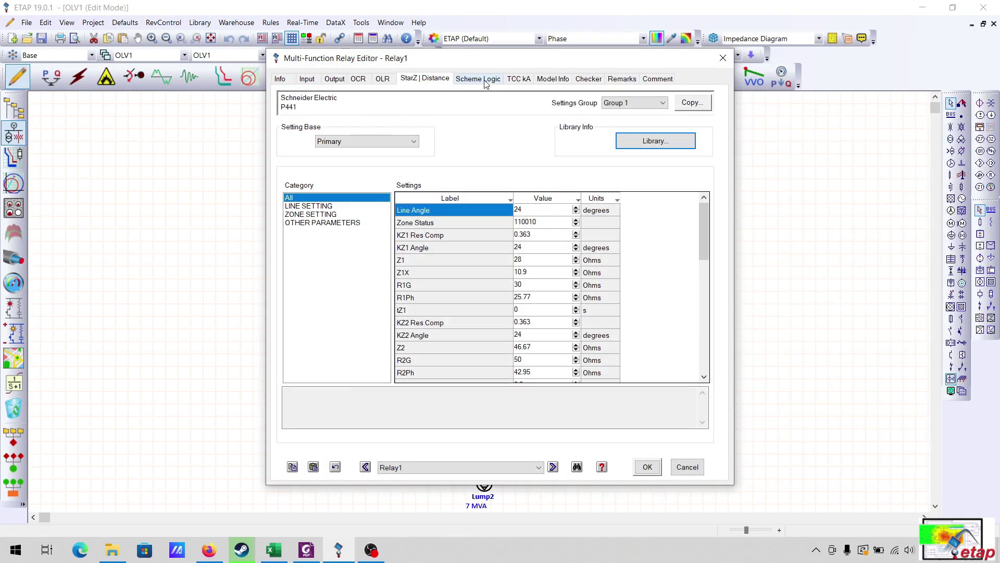
# Look through the relay's scheme logic, covering its protection elements, digital inputs, timers, control variables and outputs.
pyautogui.click(485, 83)
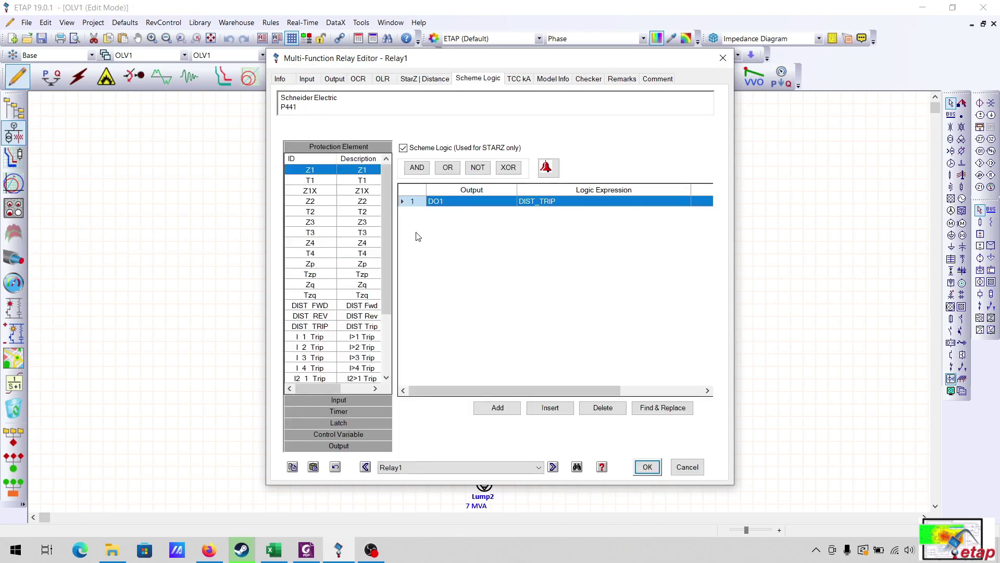
pyautogui.scroll(-3, 387, 180)
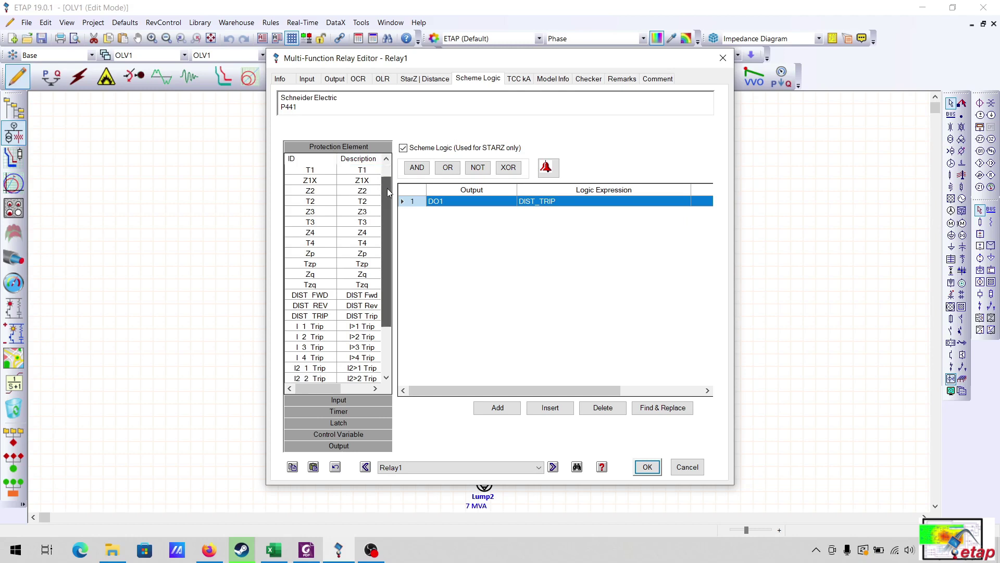
pyautogui.scroll(3, 385, 160)
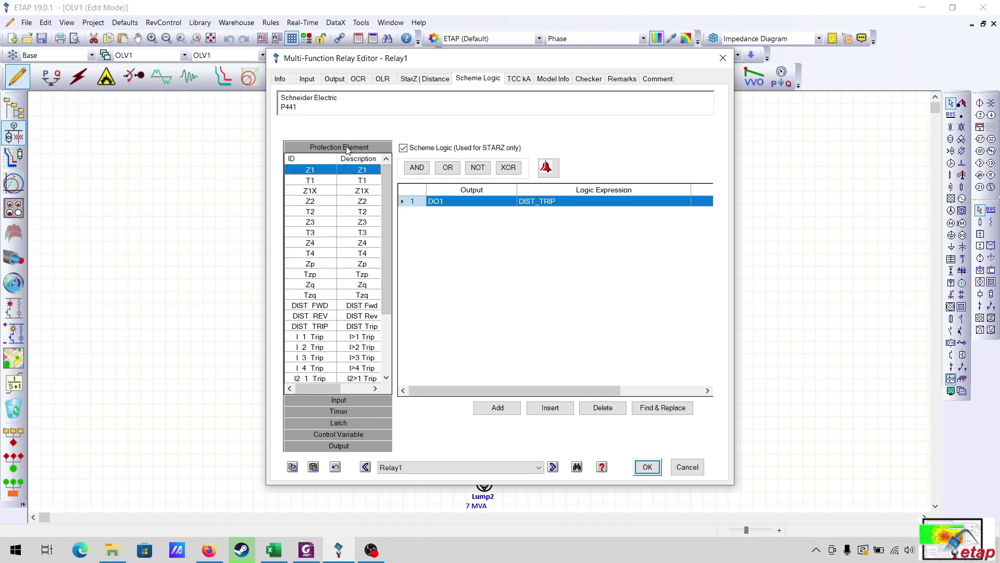
pyautogui.click(352, 400)
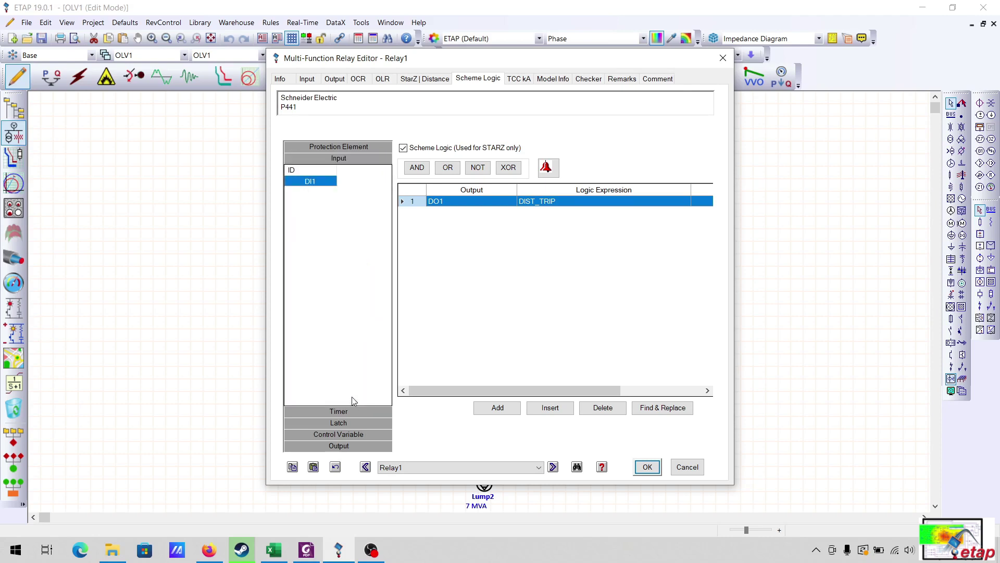
pyautogui.click(352, 411)
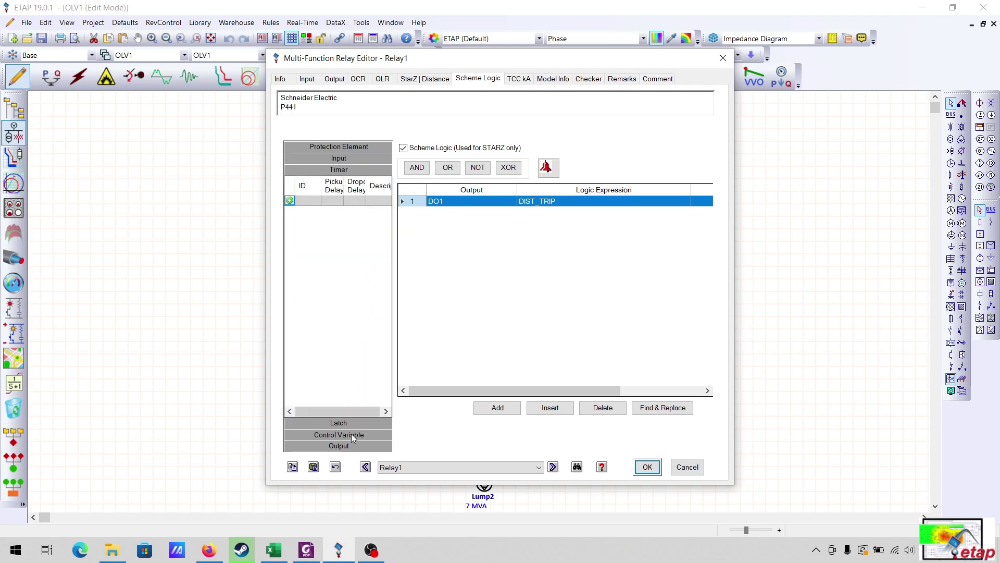
pyautogui.click(351, 433)
pyautogui.click(349, 447)
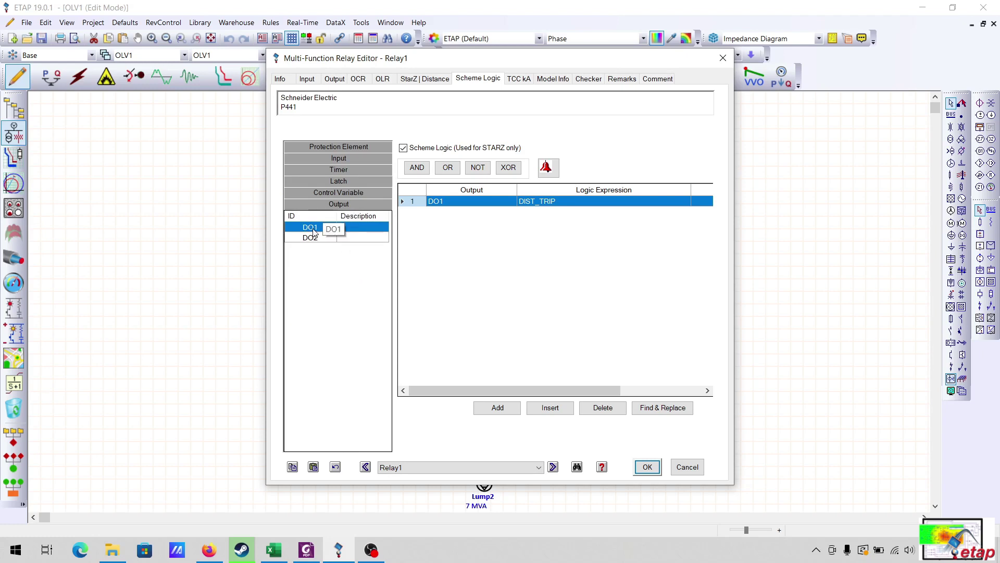
# Check which breaker and action output DO1 is interlocked with, and return to the scheme logic's list of outputs.
pyautogui.click(335, 79)
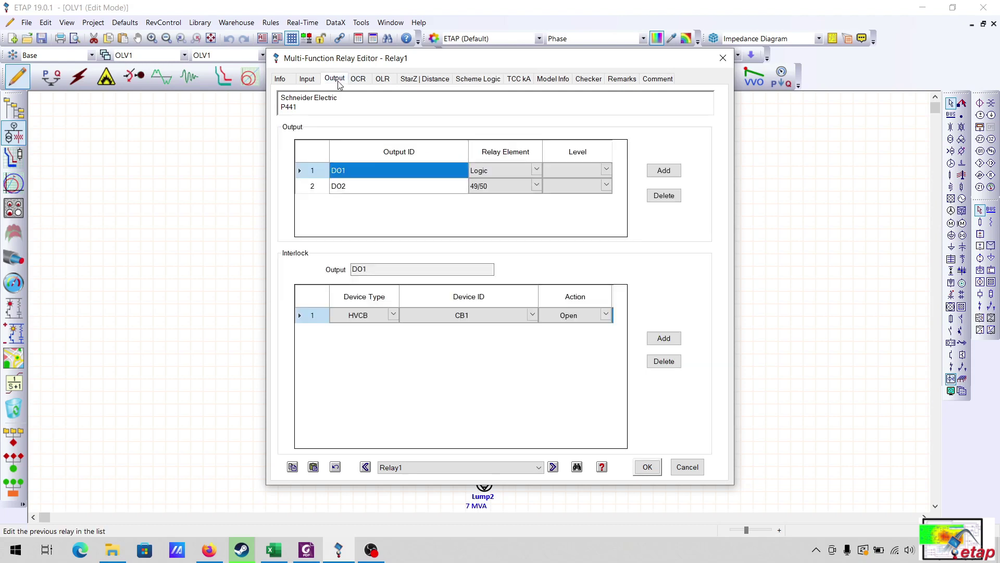
pyautogui.click(422, 79)
pyautogui.click(477, 78)
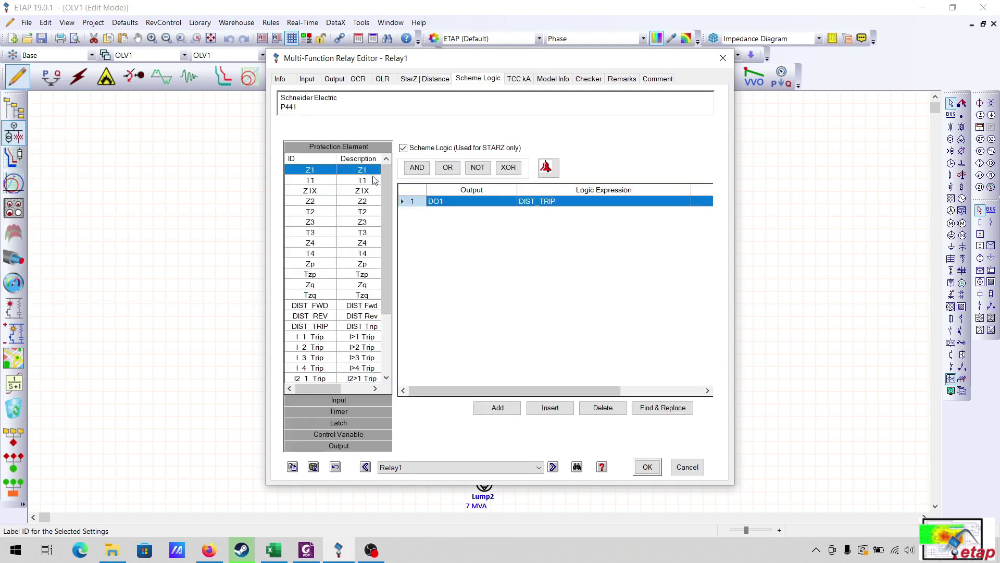
pyautogui.click(349, 447)
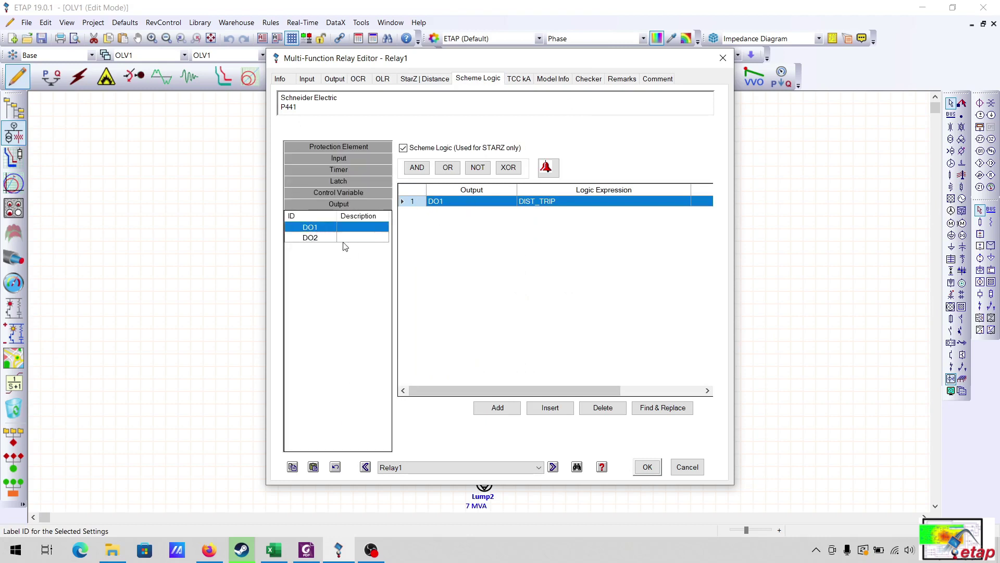
# Delete the existing DO1 row from the scheme logic table and confirm the deletion.
pyautogui.click(450, 202)
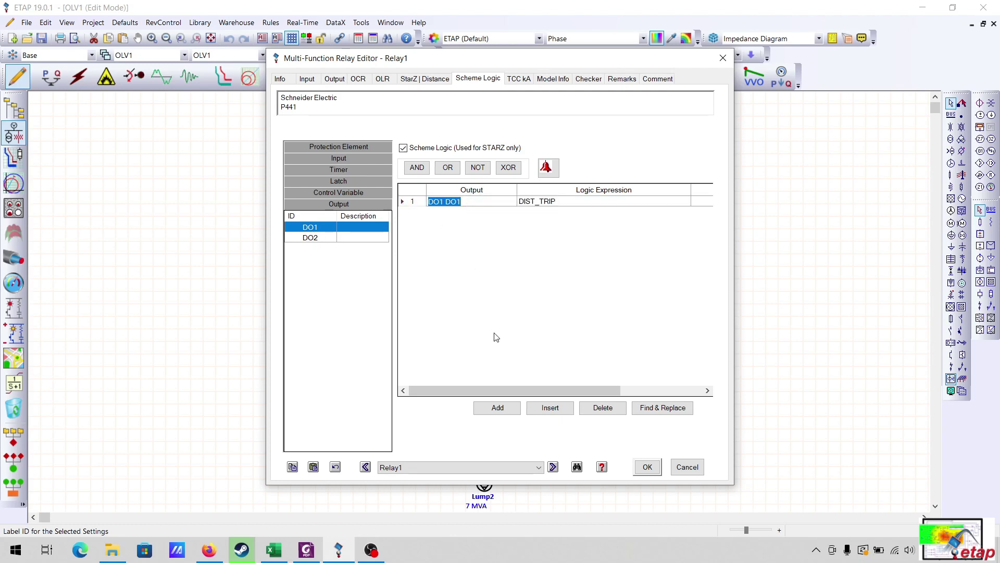
pyautogui.click(409, 202)
pyautogui.click(613, 412)
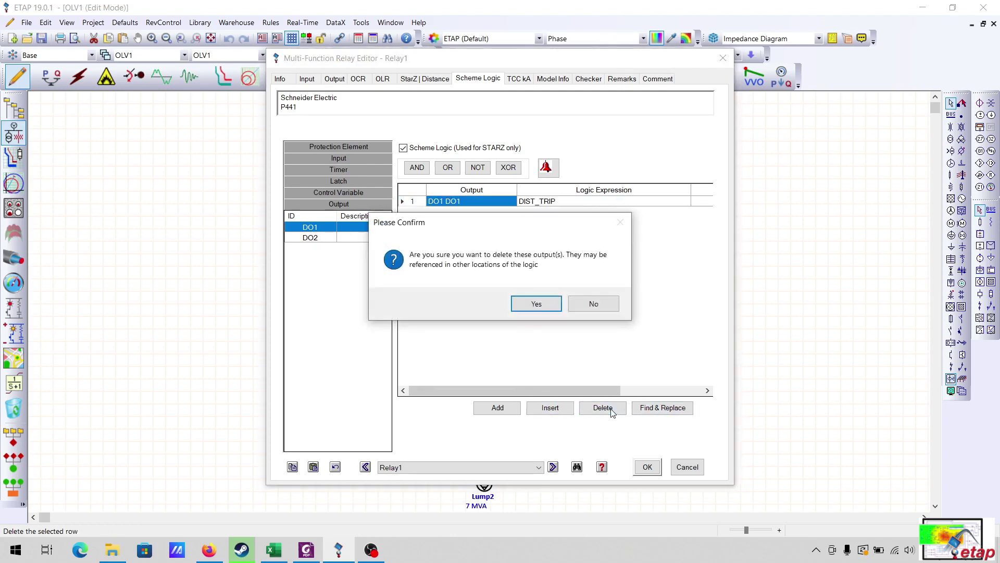
pyautogui.click(537, 304)
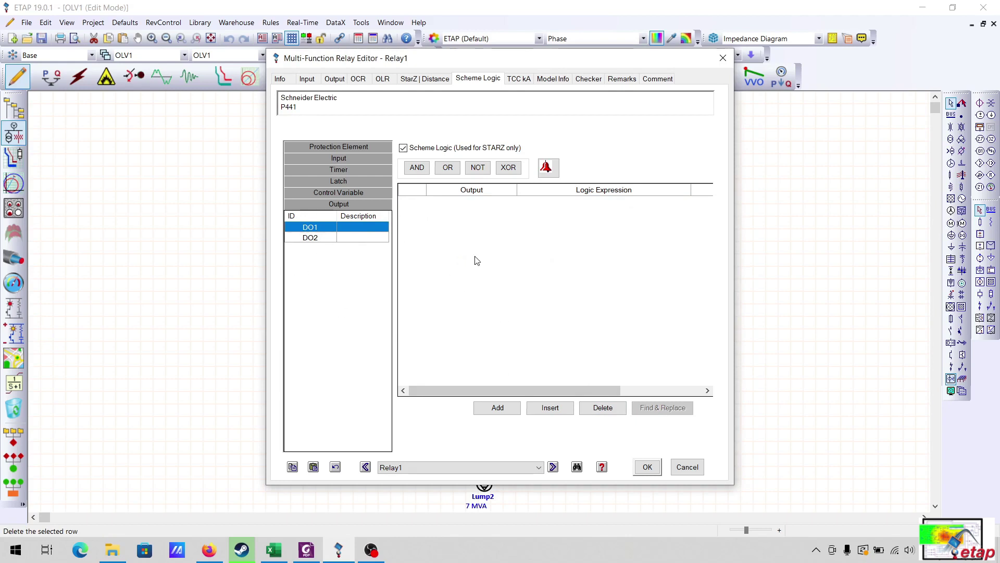
# Add a scheme logic row with output DO1 and the protection element DIST_TRIP as its logic expression.
pyautogui.click(498, 408)
pyautogui.doubleClick(319, 229)
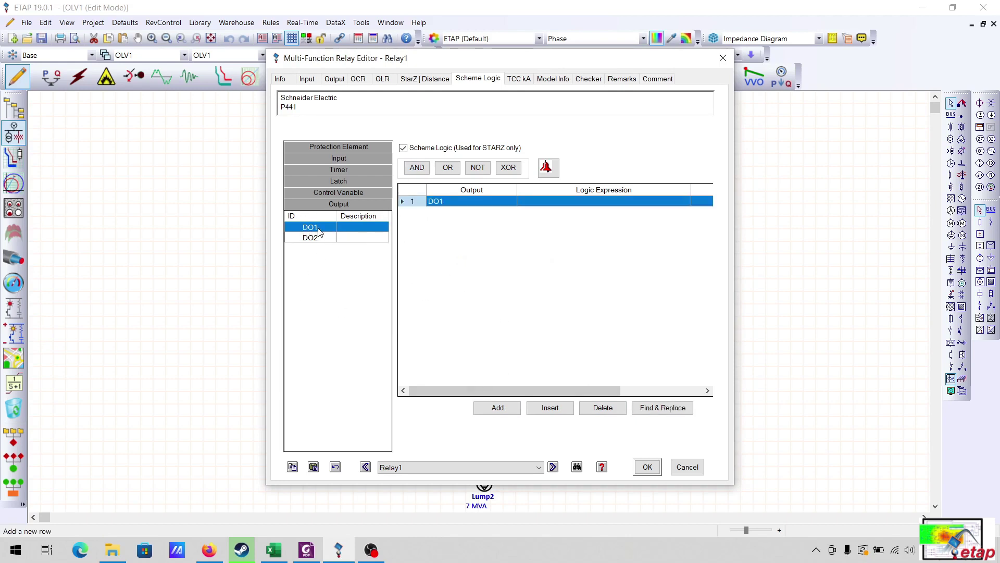
pyautogui.click(346, 148)
pyautogui.click(601, 202)
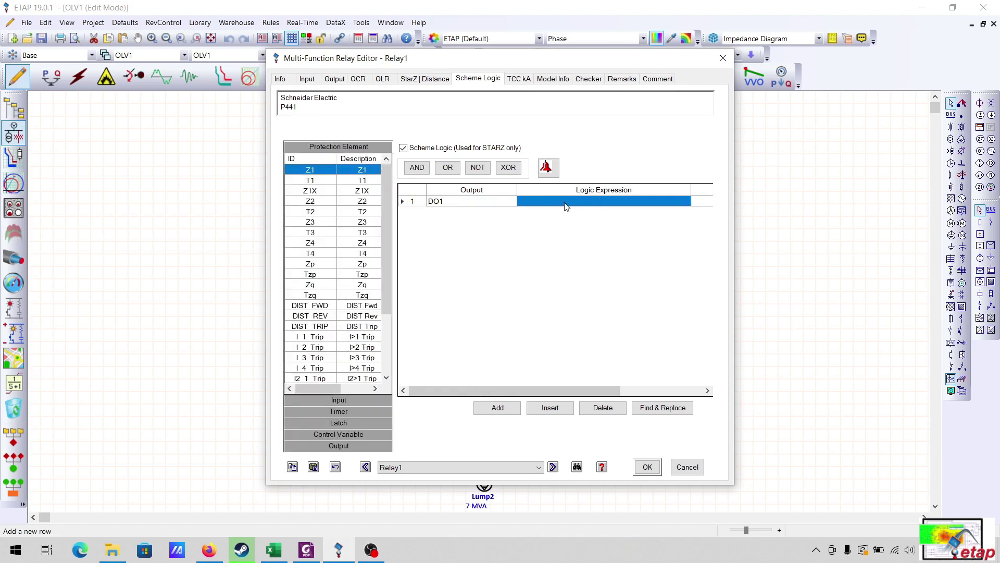
pyautogui.scroll(-2, 365, 258)
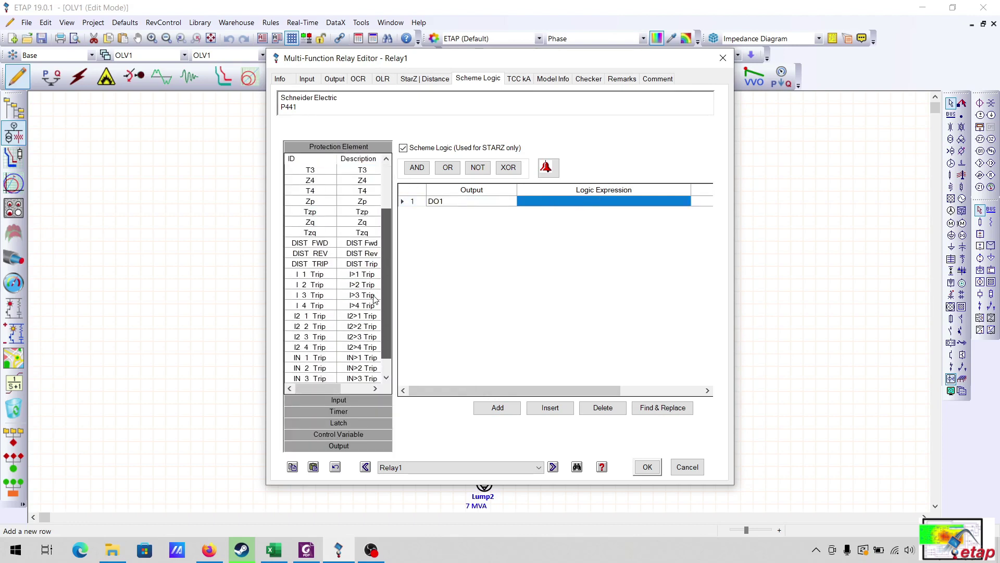
pyautogui.doubleClick(324, 266)
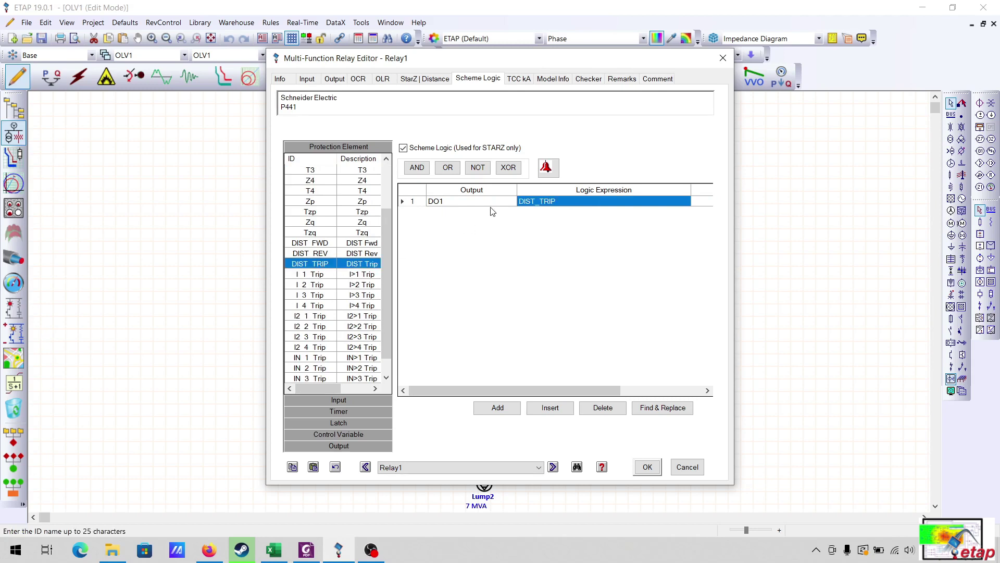
# Compare the DO1 logic row with the output's breaker interlock, and look through the available protection elements.
pyautogui.moveTo(384, 269); pyautogui.dragTo(379, 229)
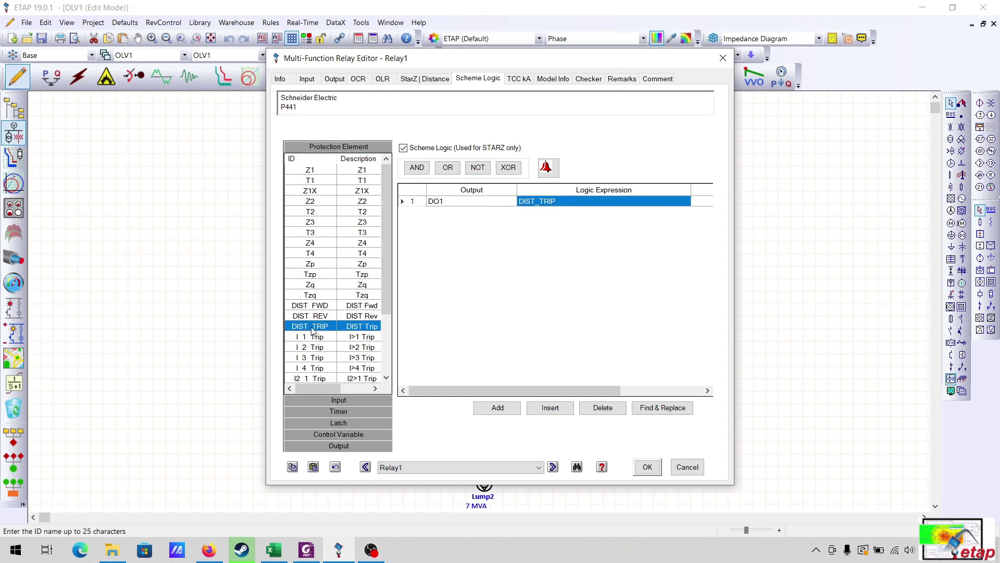
pyautogui.click(473, 207)
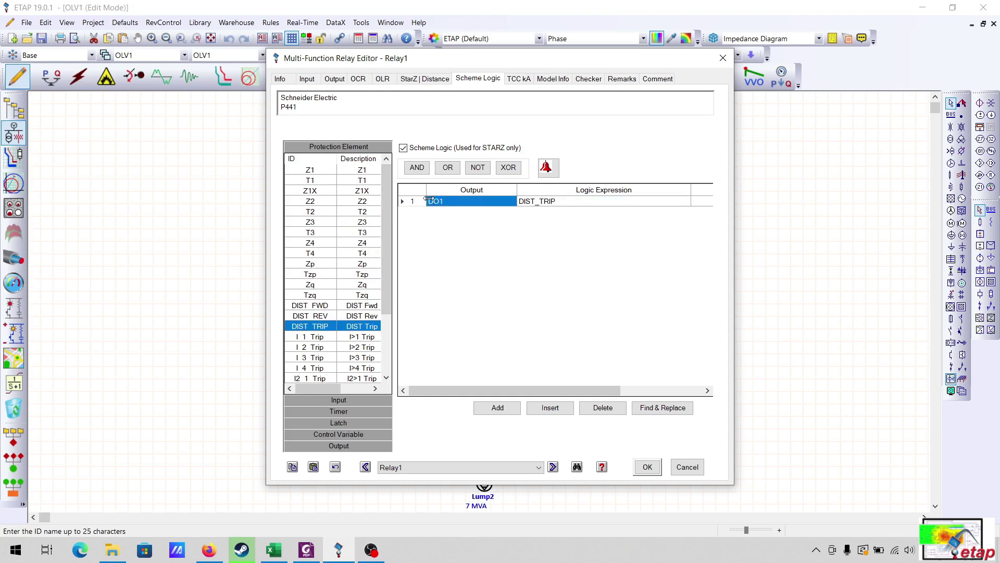
pyautogui.click(339, 79)
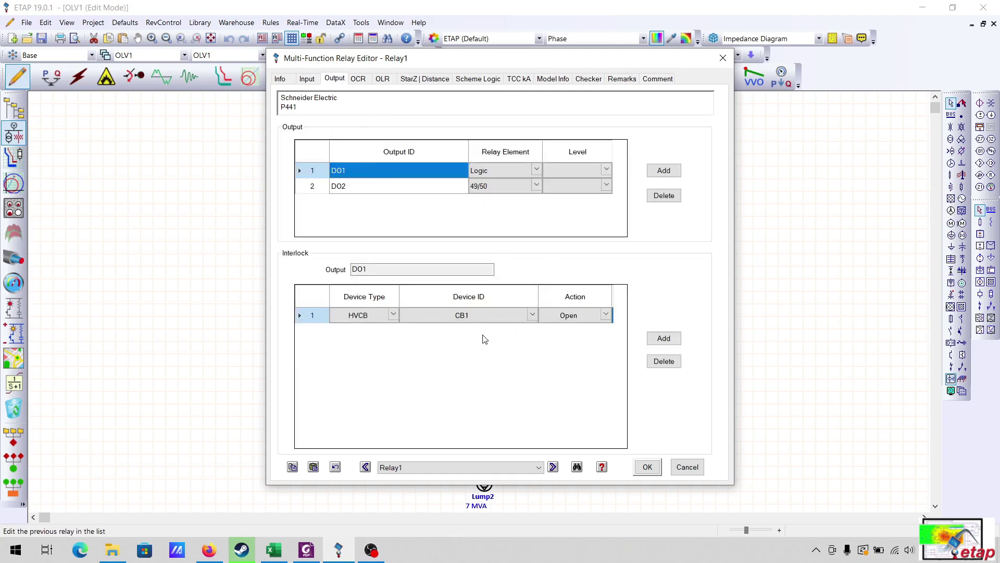
pyautogui.click(469, 79)
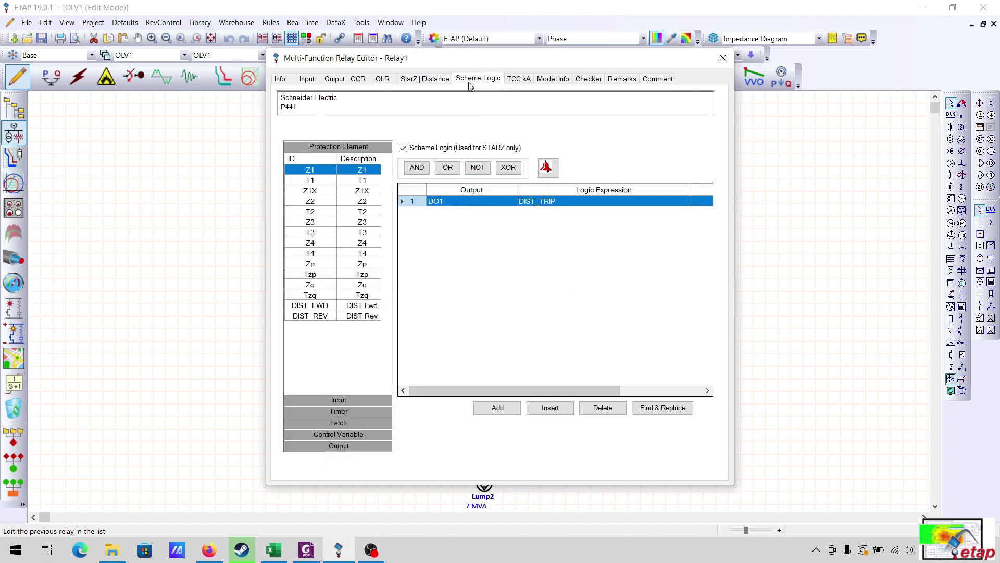
pyautogui.moveTo(392, 220); pyautogui.dragTo(383, 282)
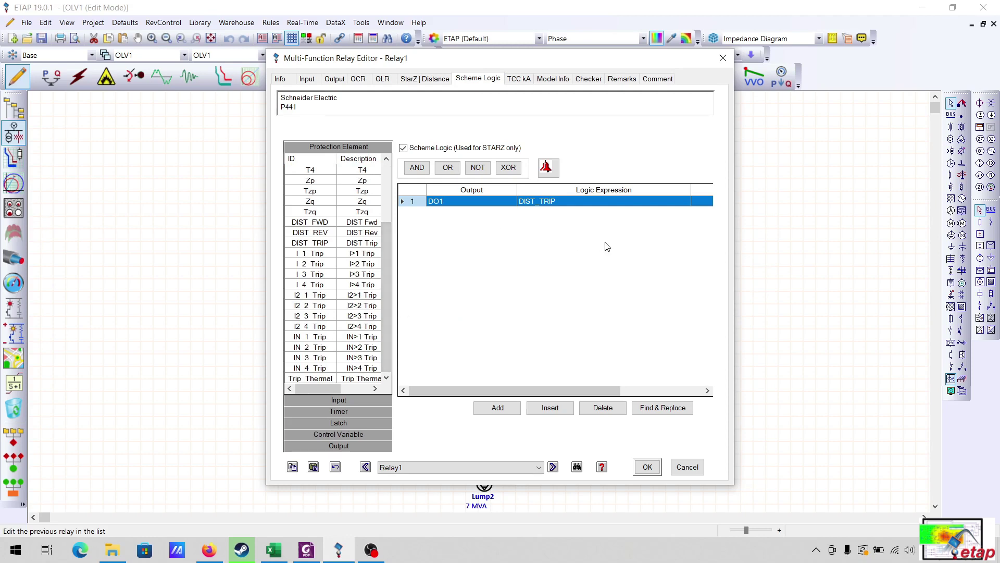
pyautogui.scroll(3, 386, 228)
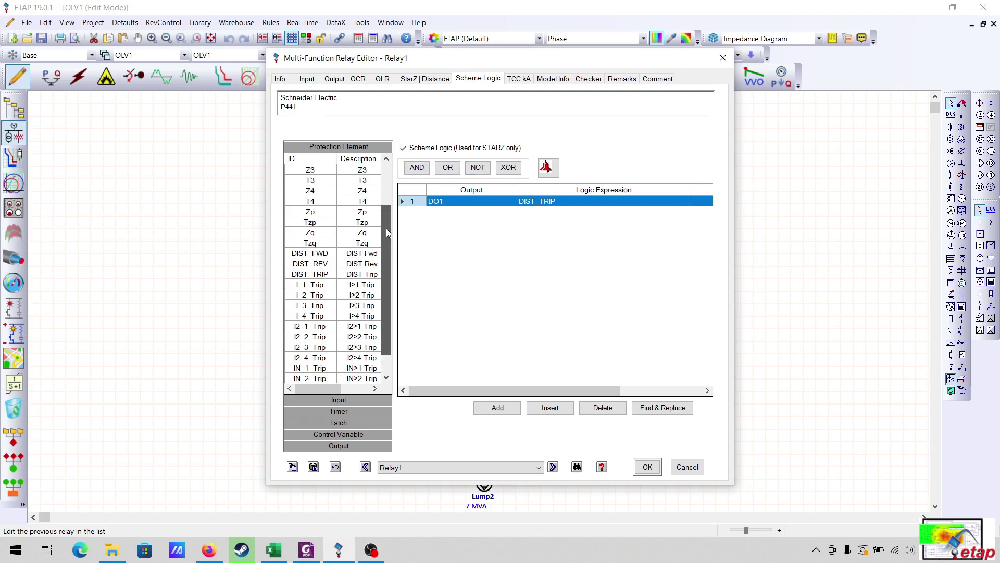
# Check the device assignment and signal type of digital input DI1, and return to the scheme logic.
pyautogui.click(339, 400)
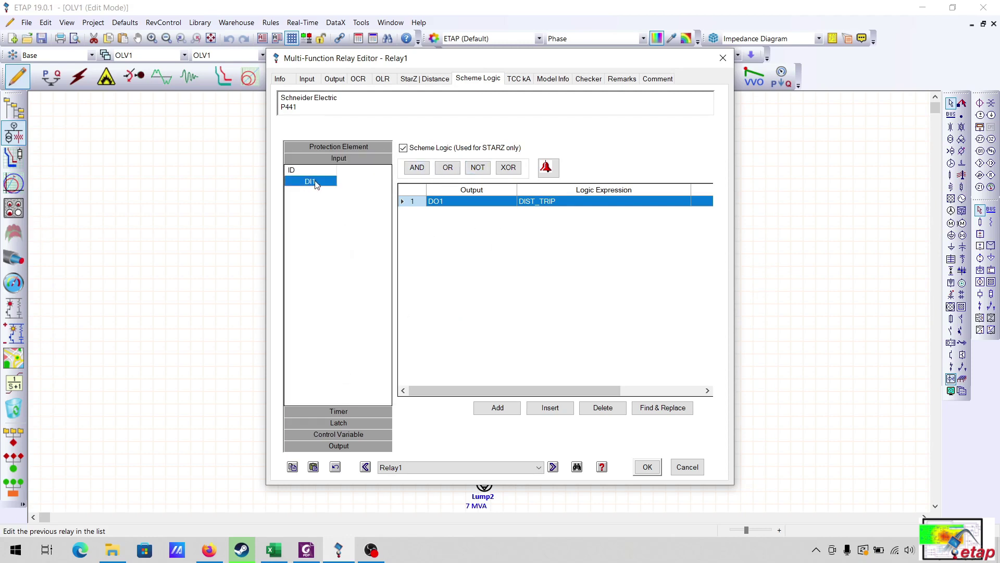
pyautogui.moveTo(323, 180); pyautogui.dragTo(315, 119)
pyautogui.click(313, 79)
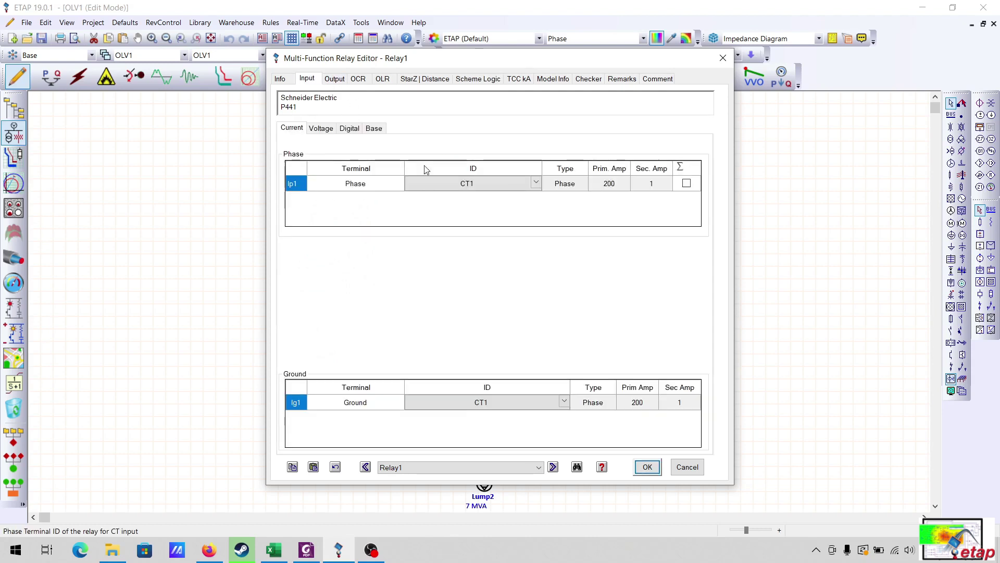
pyautogui.click(349, 130)
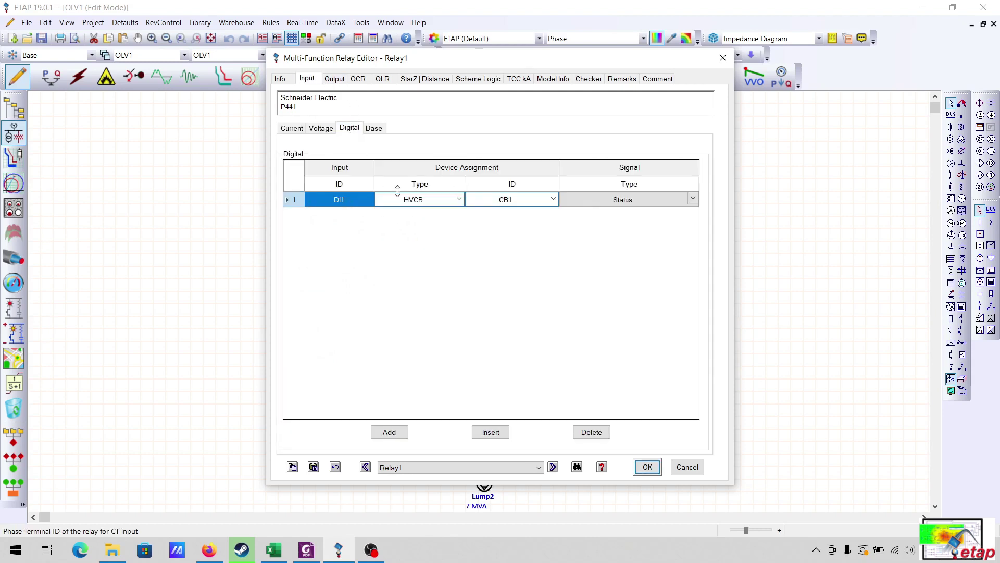
pyautogui.click(435, 82)
pyautogui.click(478, 81)
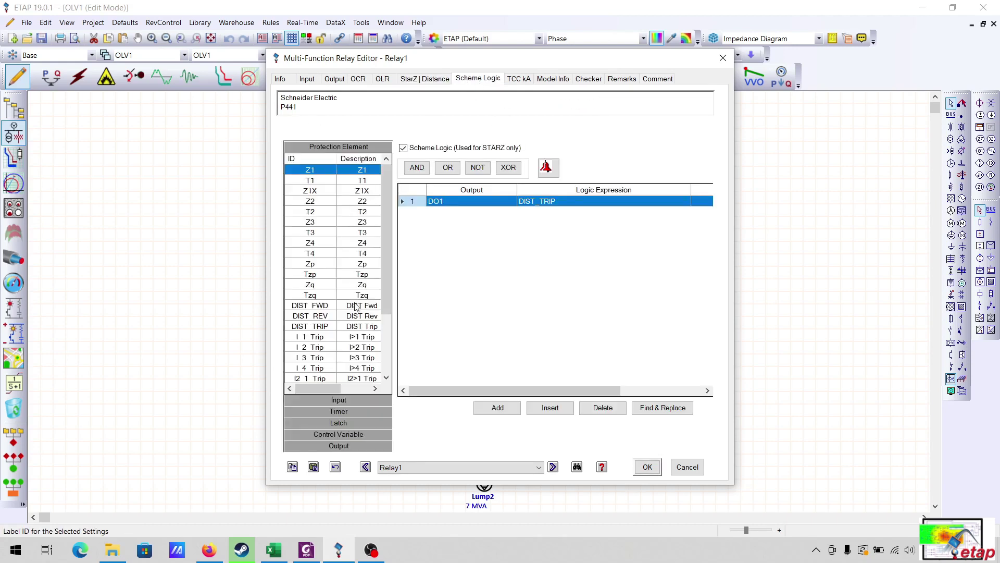
# Look over the protection elements and digital inputs again, and accept the relay settings to return to the one-line diagram.
pyautogui.moveTo(387, 251); pyautogui.dragTo(387, 309)
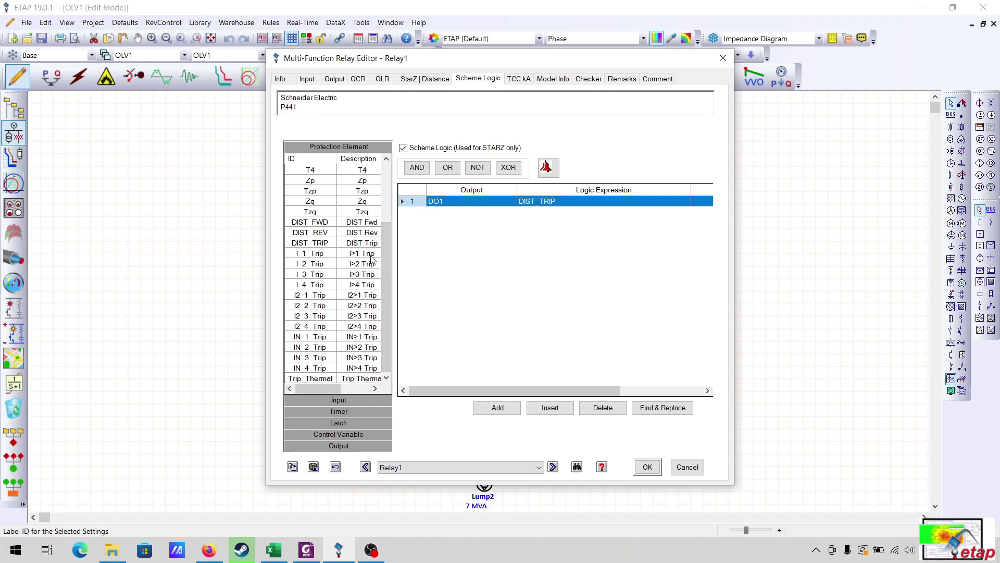
pyautogui.moveTo(382, 244); pyautogui.dragTo(388, 188)
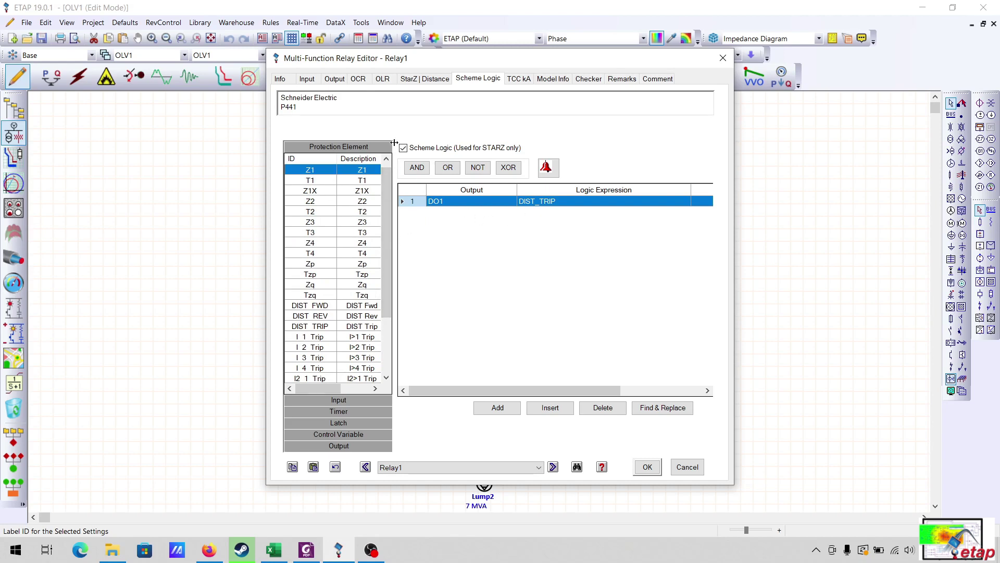
pyautogui.click(356, 399)
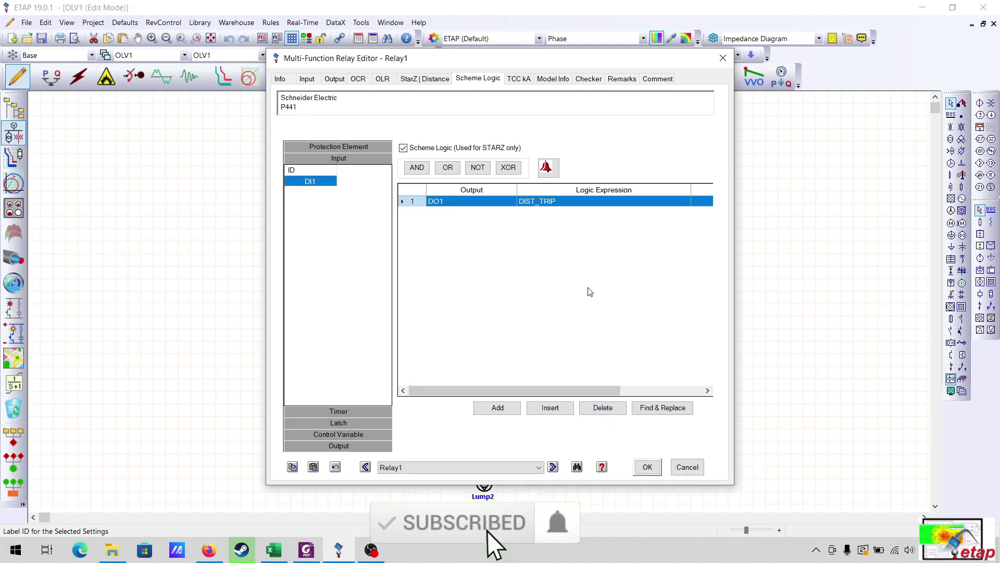
pyautogui.click(646, 466)
pyautogui.click(274, 238)
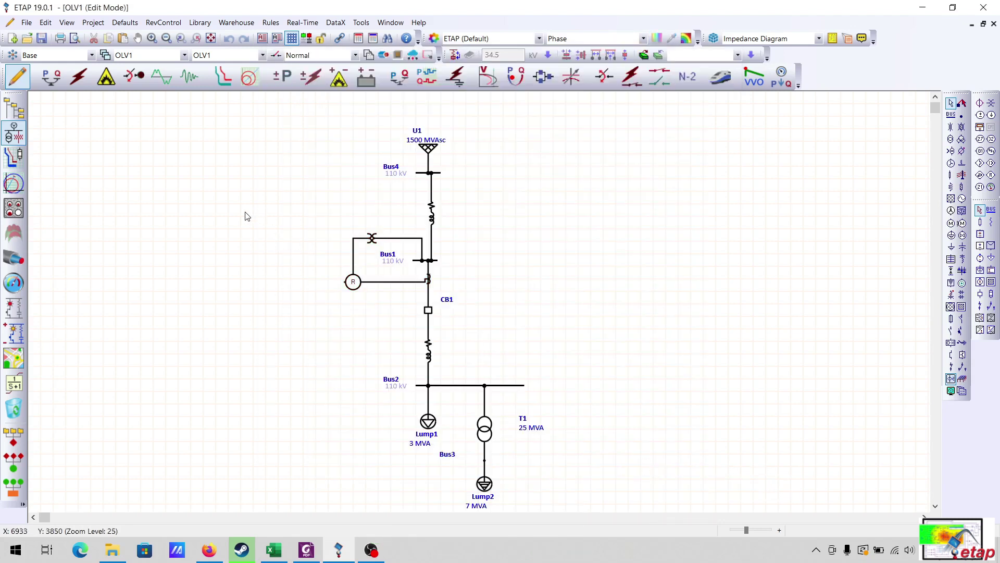